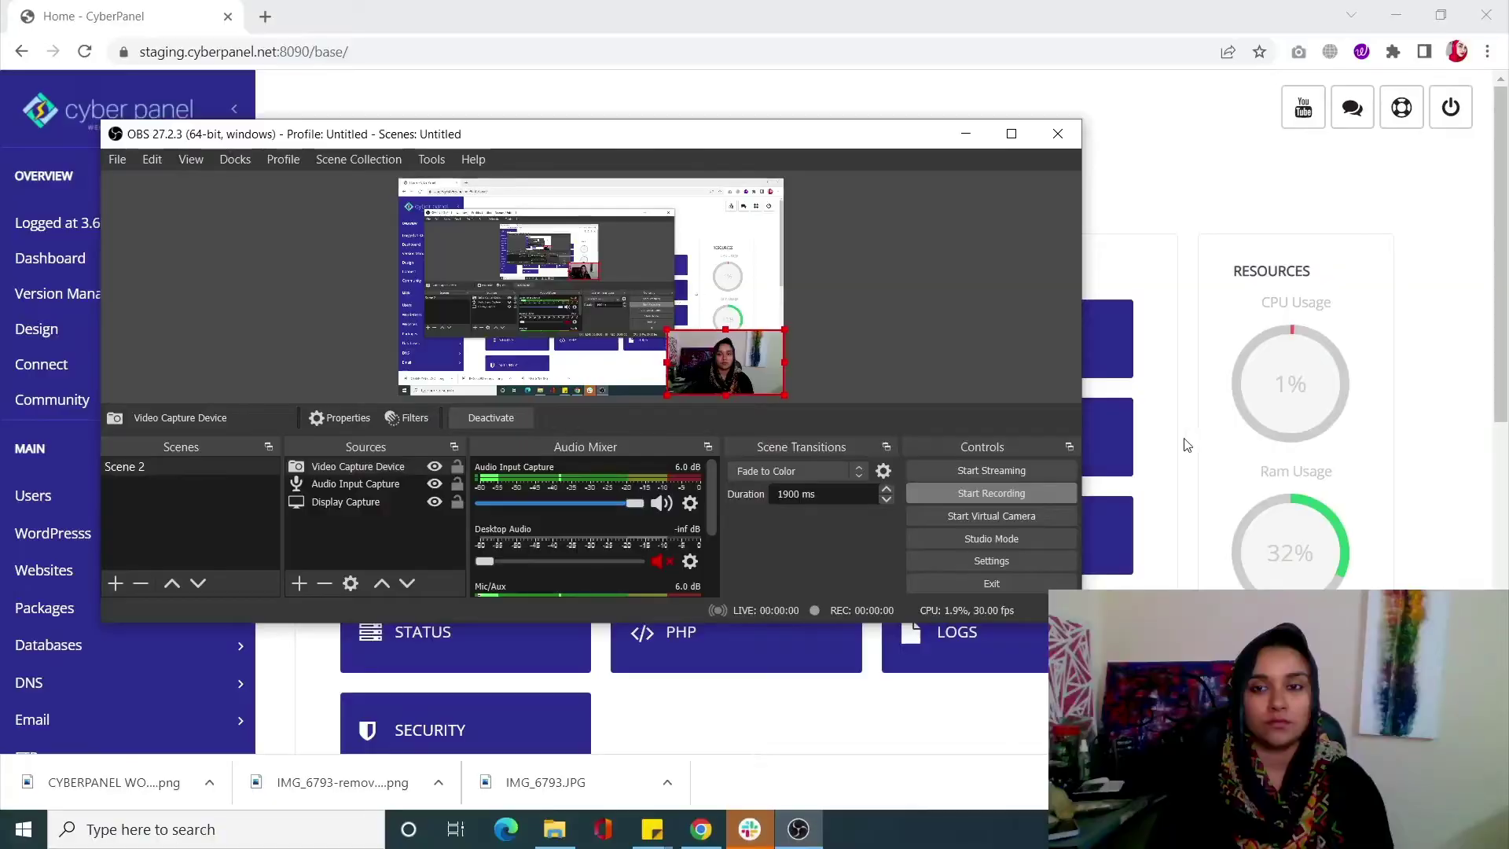
Bring the Chrome window showing the CyberPanel home page in front of OBS
left_click(1186, 444)
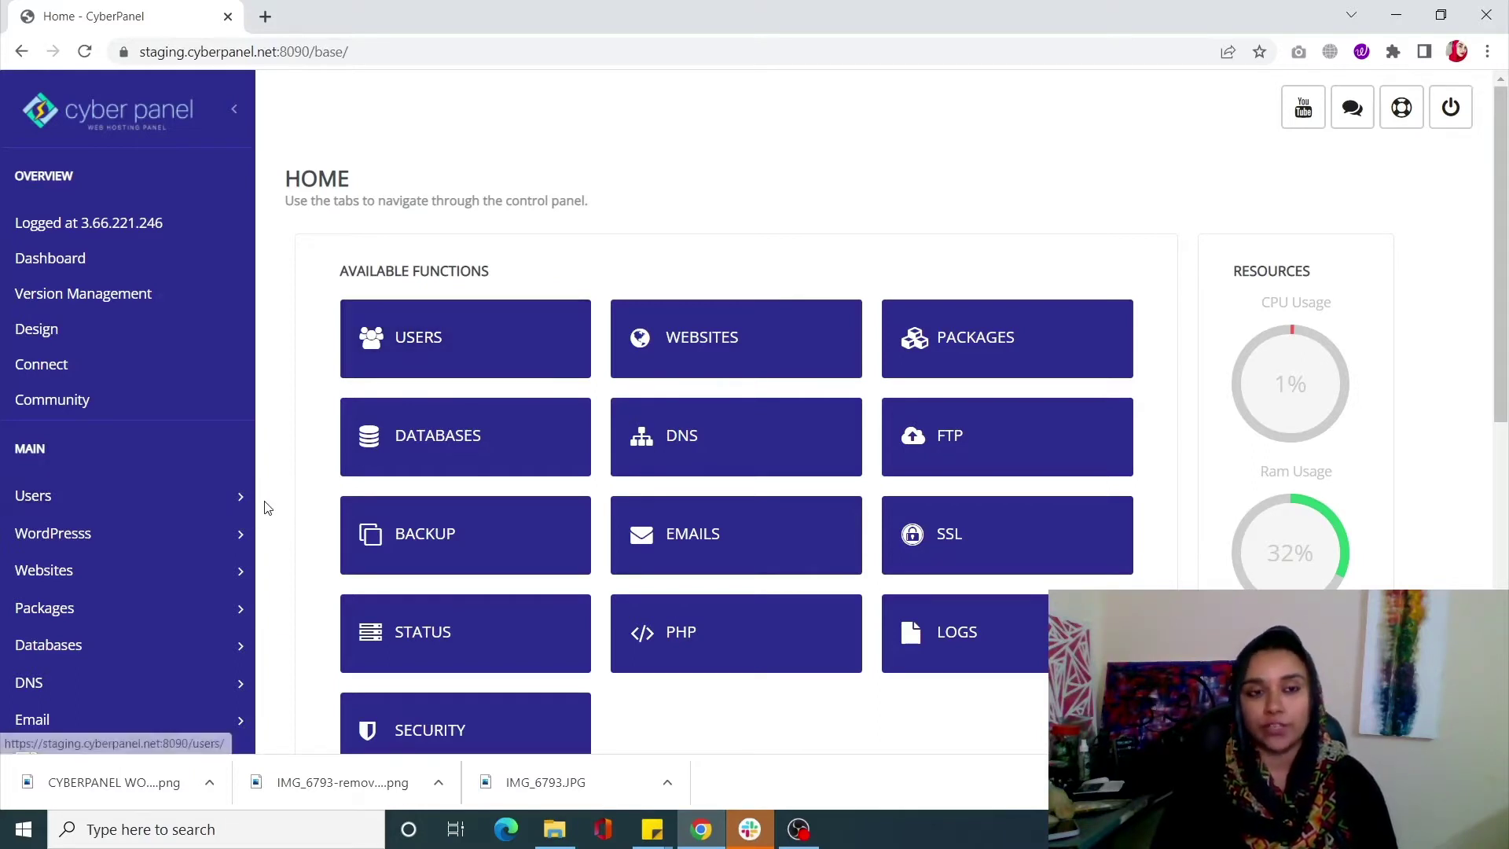
Open Deploy WordPress from the sidebar's WordPress section
left_click(206, 544)
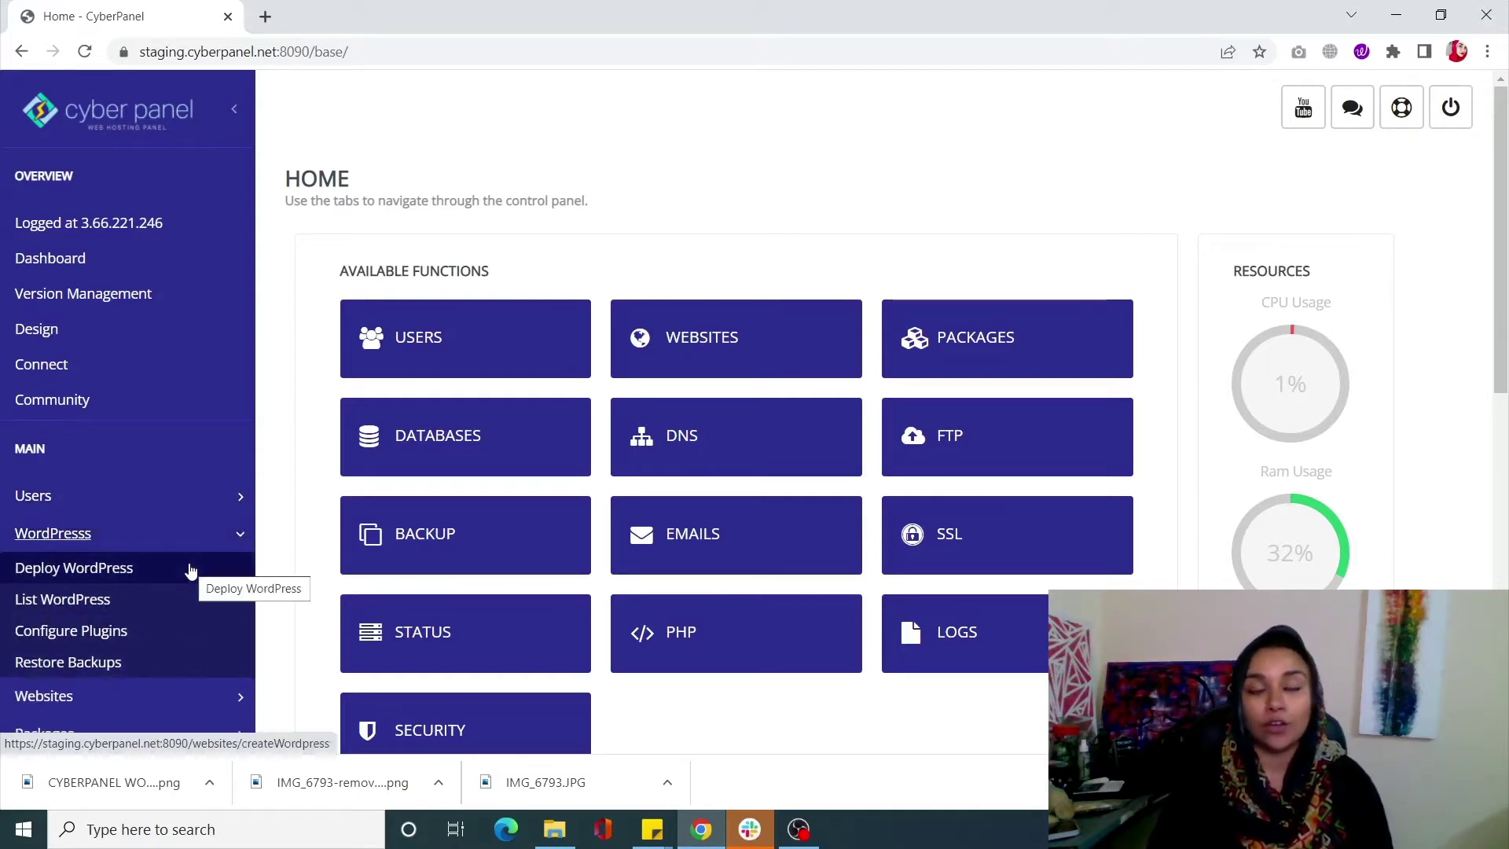
left_click(191, 569)
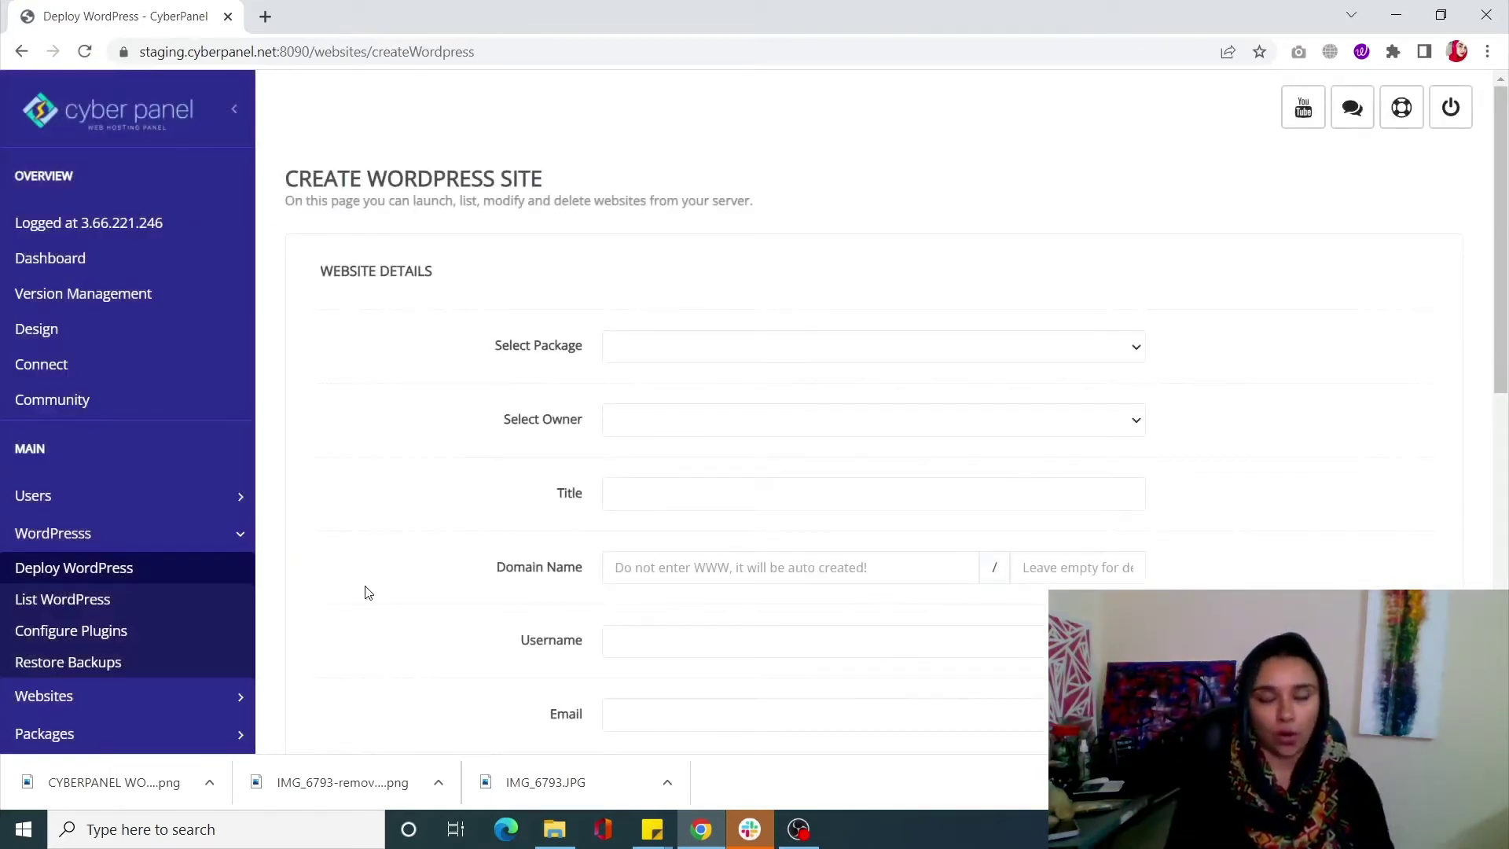
Choose the Default package, owner admin, title 'test', domain test.solveddoc.com and username admin
left_click(650, 356)
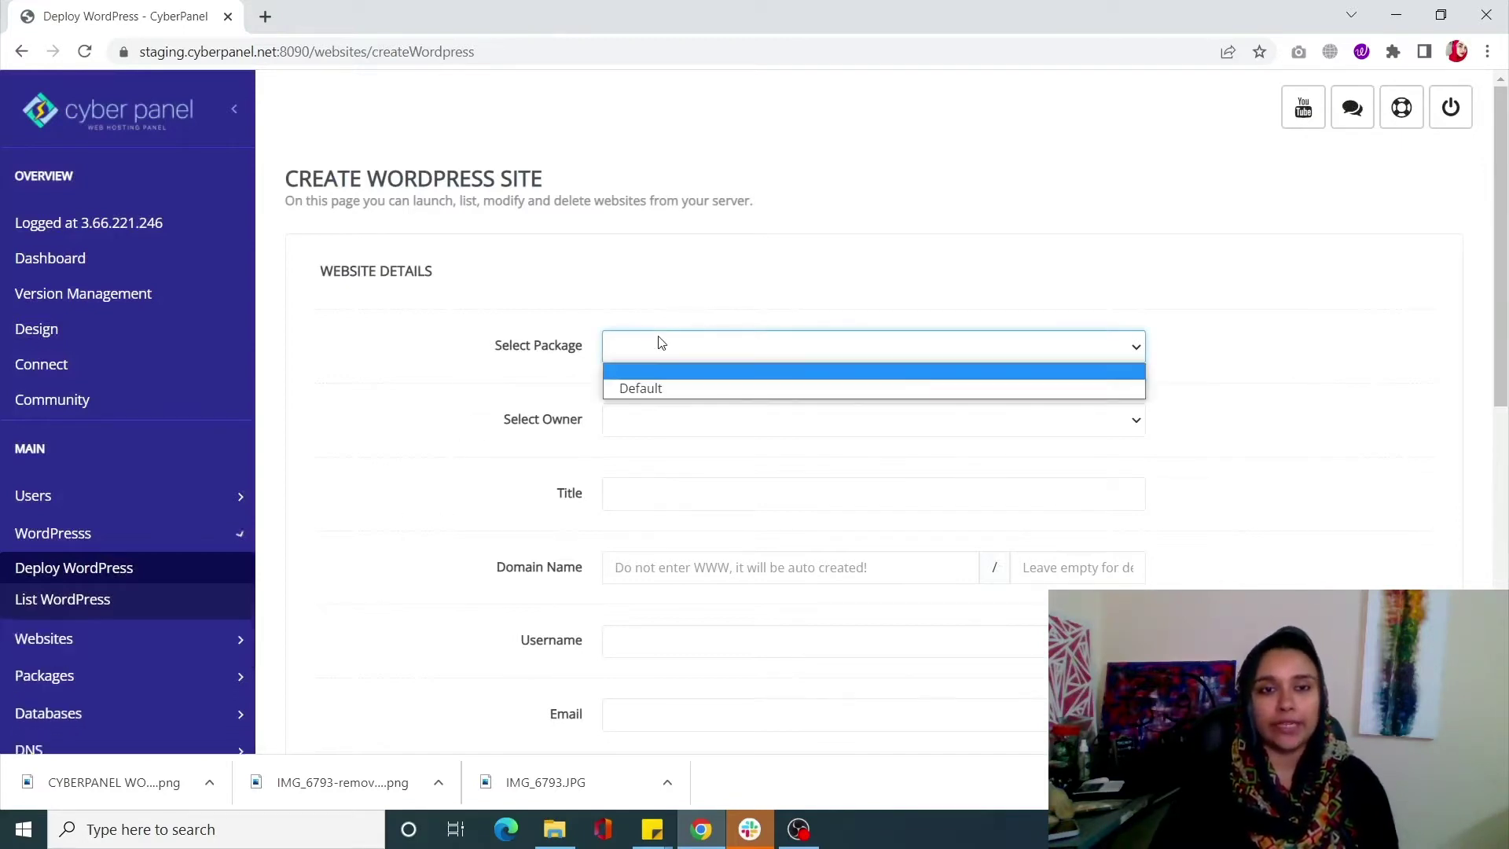
left_click(684, 385)
left_click(719, 422)
left_click(717, 459)
left_click(717, 492)
left_click(726, 574)
left_click(727, 651)
left_click(667, 655)
left_click(717, 692)
Enter the administrator's e-mail and password, and select WordPress version 6.0
scroll(723, 698, "down", 2)
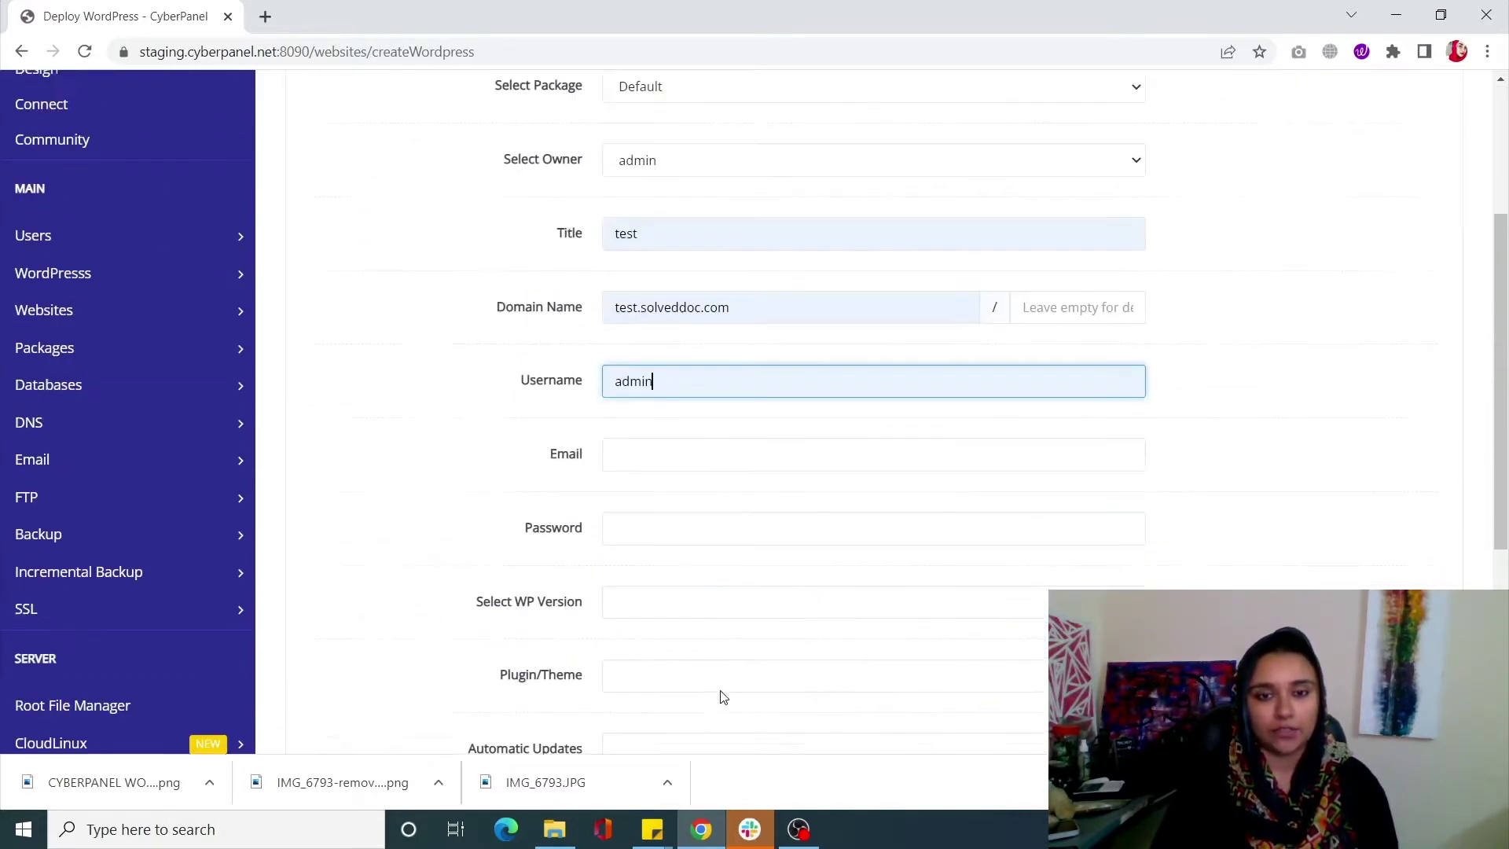
left_click(664, 456)
left_click(717, 505)
left_click(687, 526)
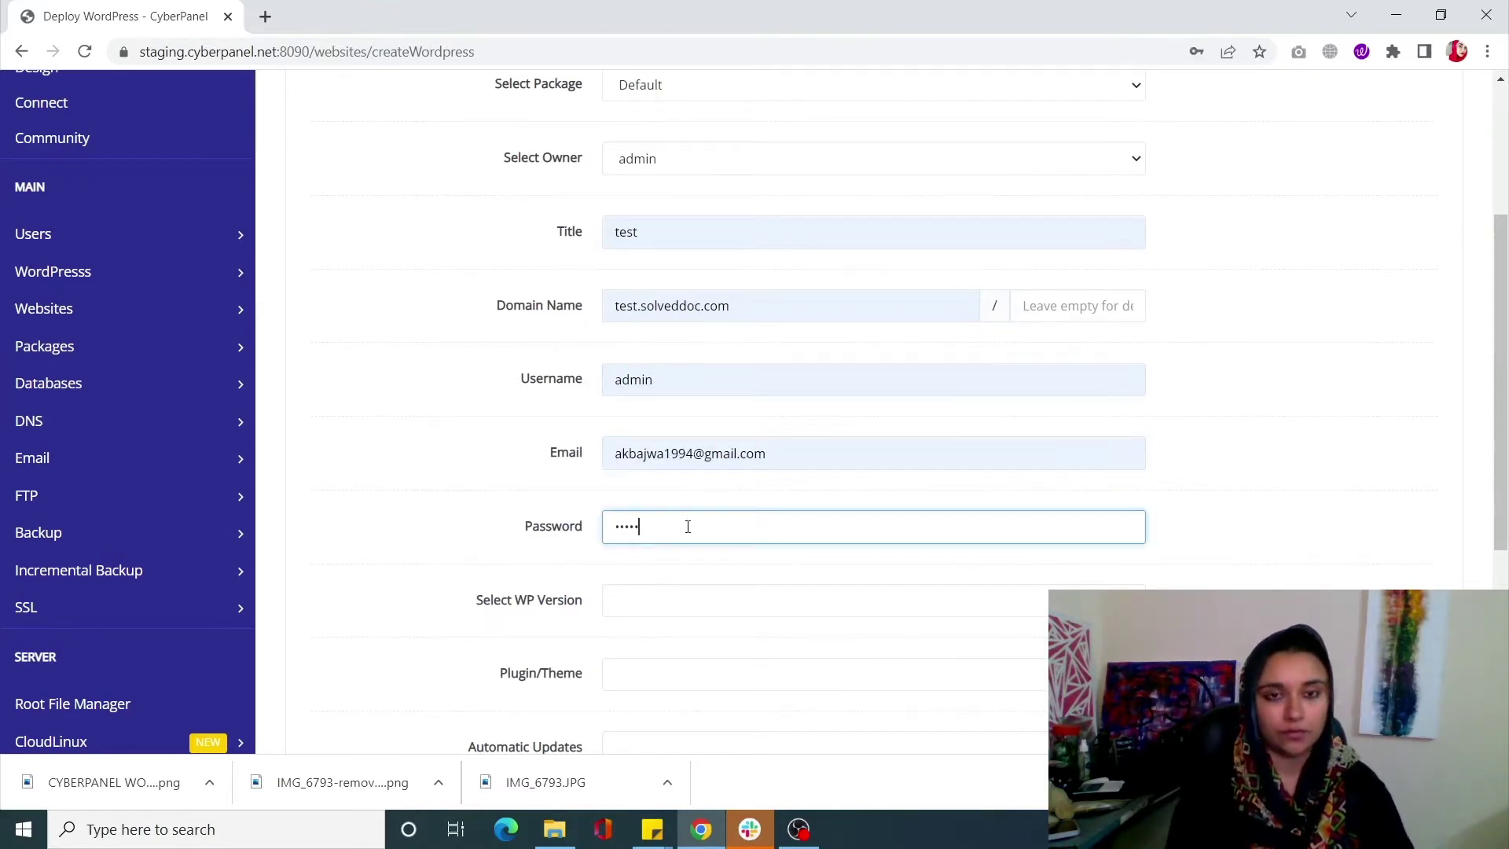
left_click(657, 603)
left_click(664, 642)
Pick the placeholder plugin bucket, disable WordPress auto-updates, enable plugin and theme updates, then create the site
scroll(652, 597, "down", 3)
left_click(664, 431)
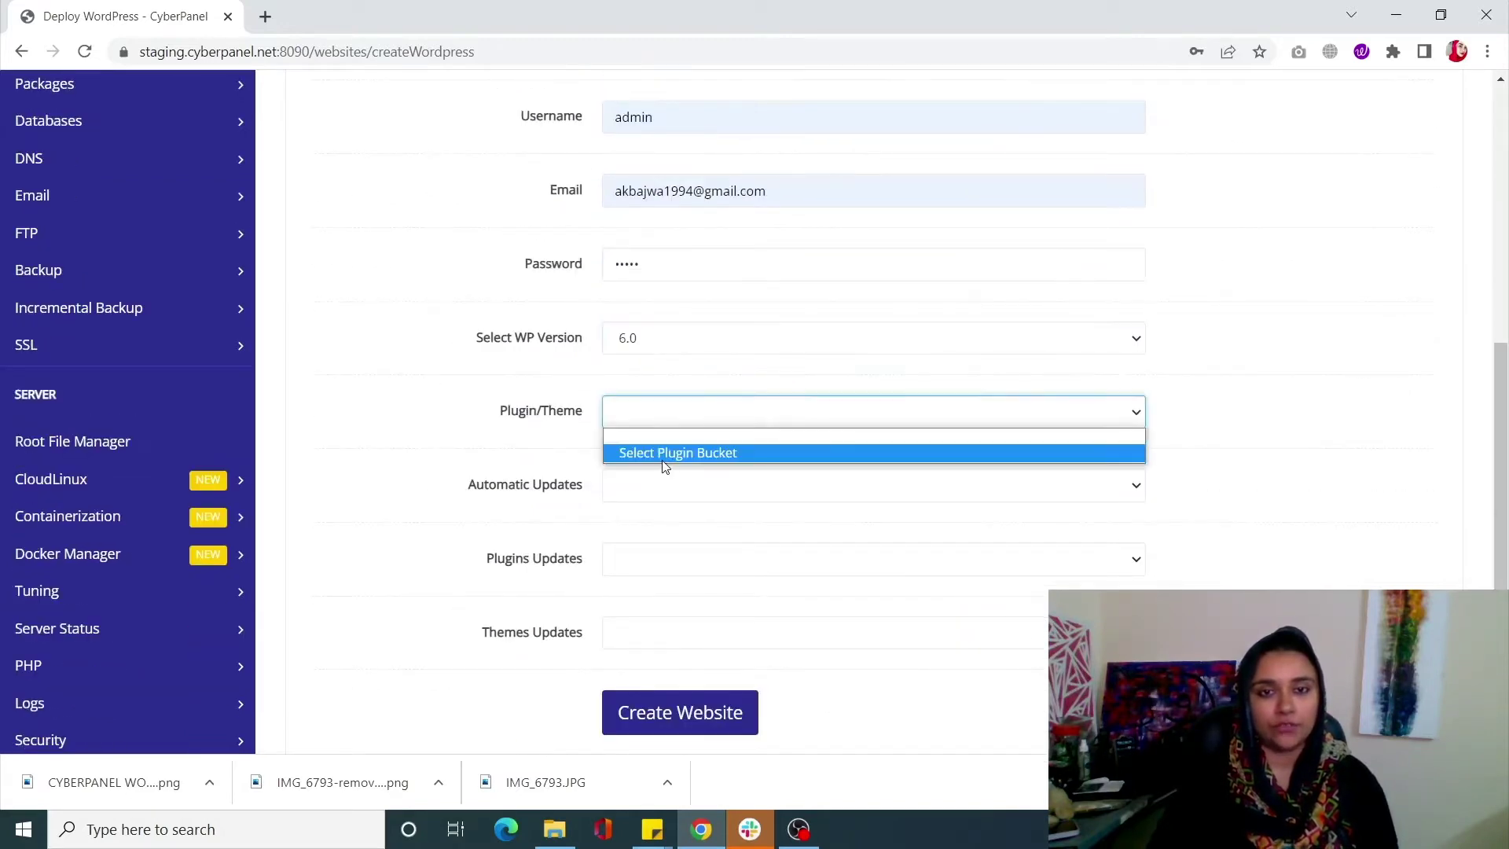
left_click(668, 450)
left_click(645, 493)
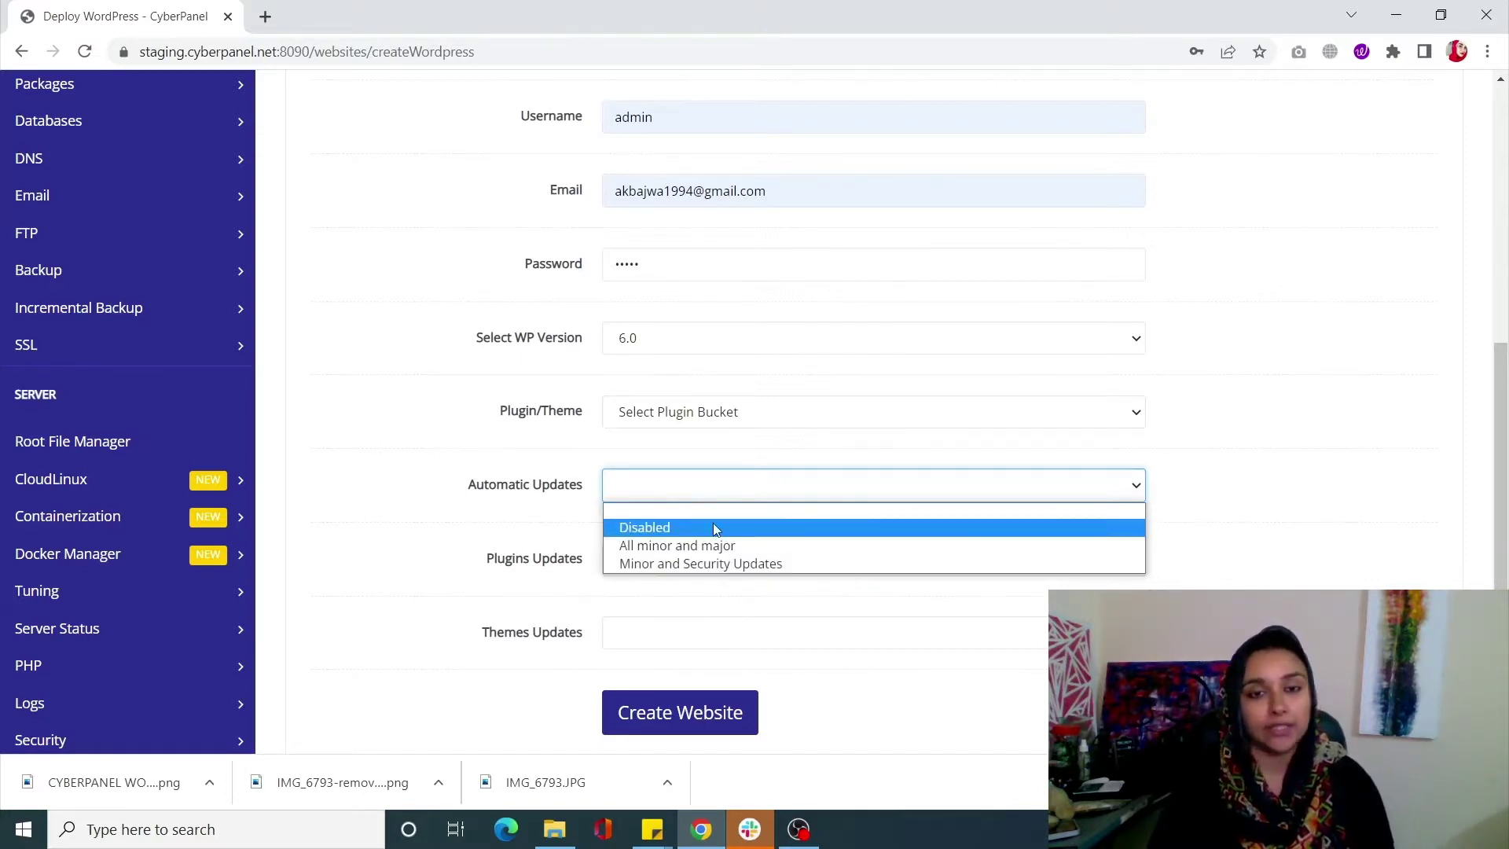
left_click(745, 534)
left_click(747, 560)
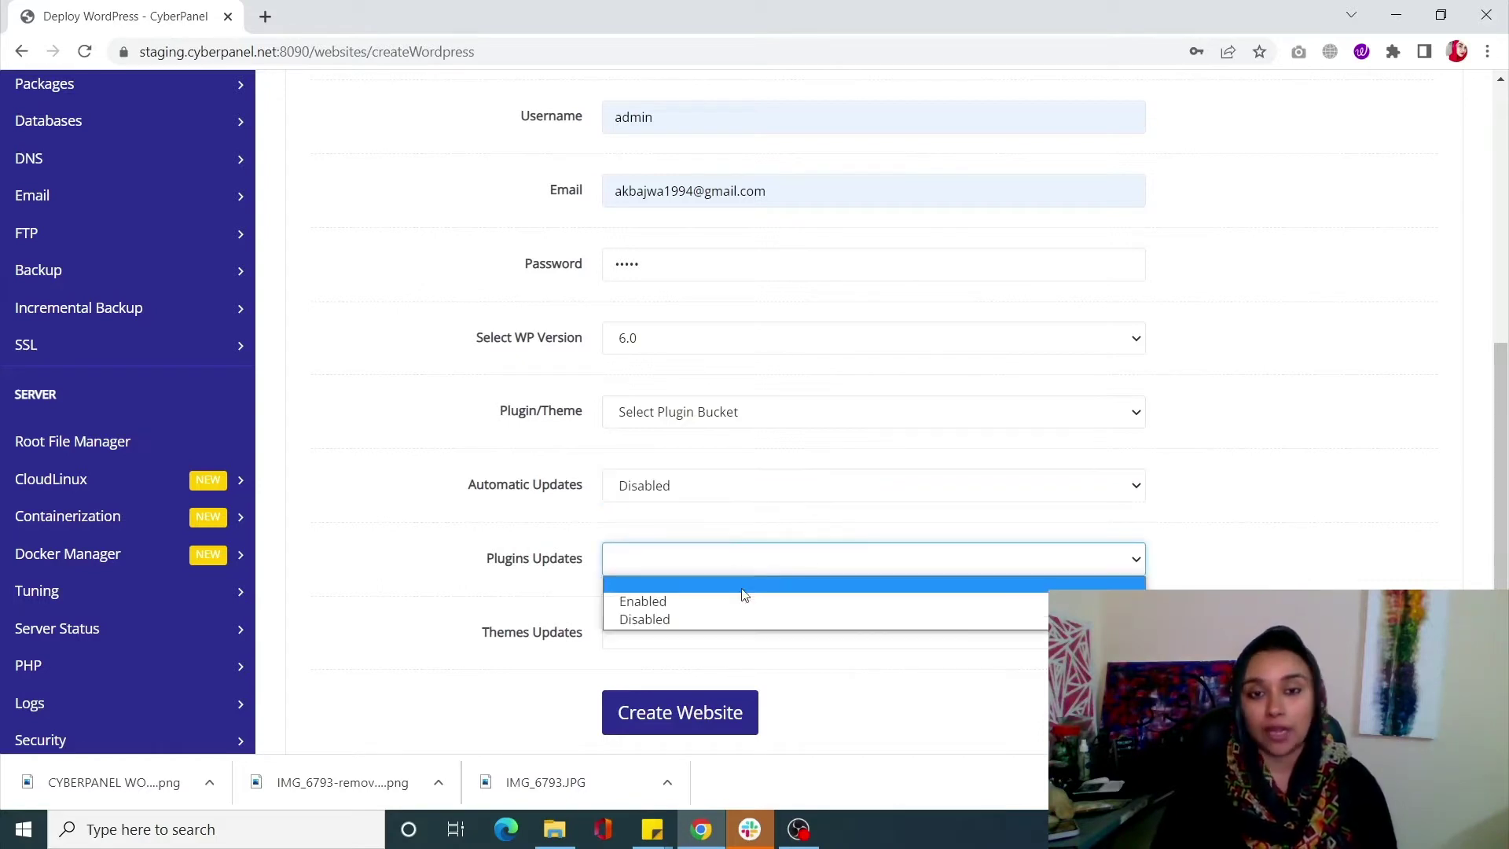
left_click(741, 602)
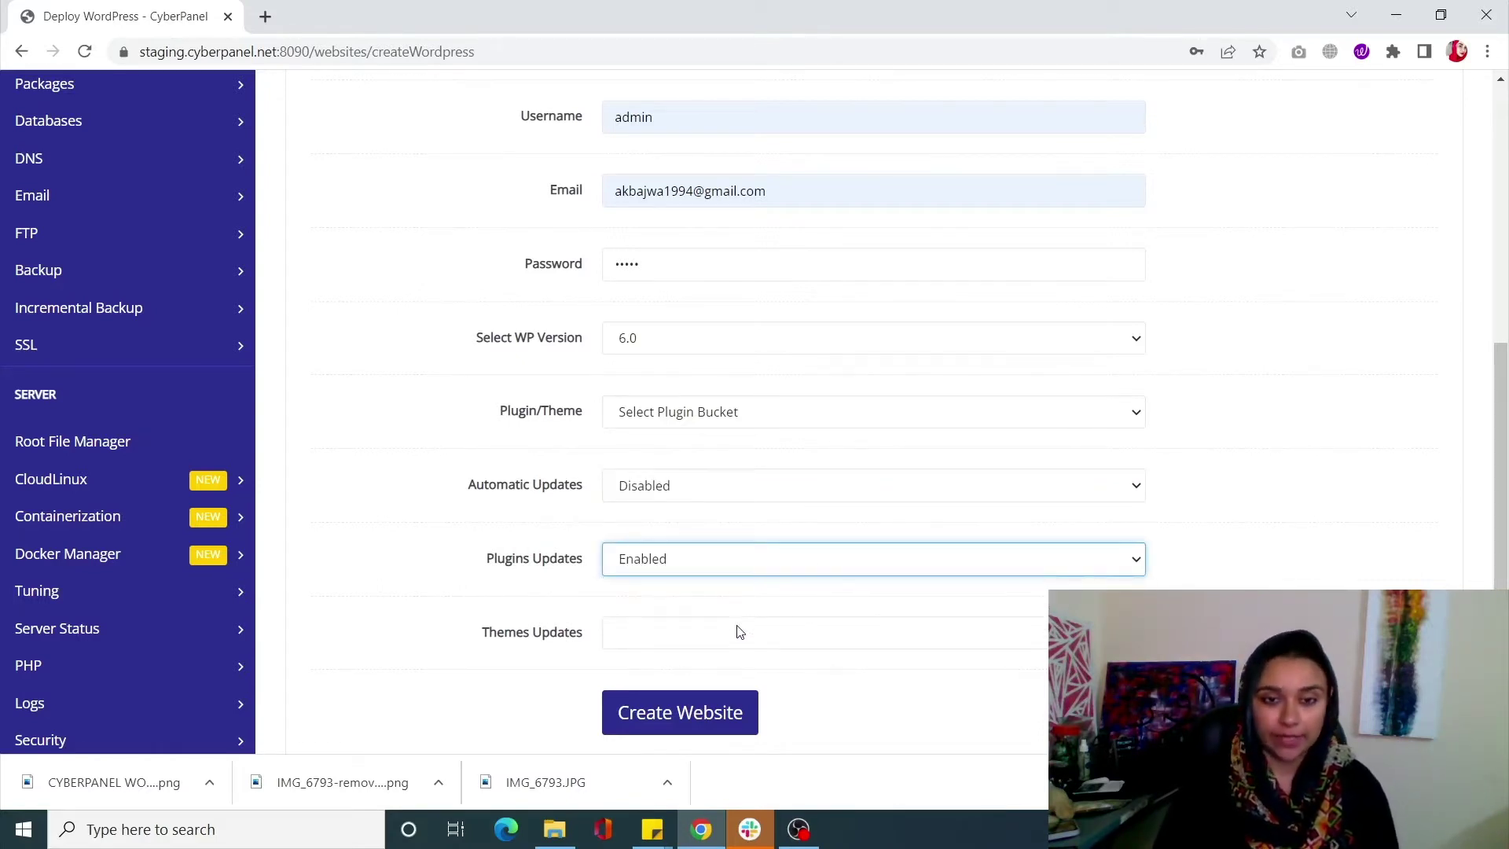
left_click(739, 632)
left_click(732, 674)
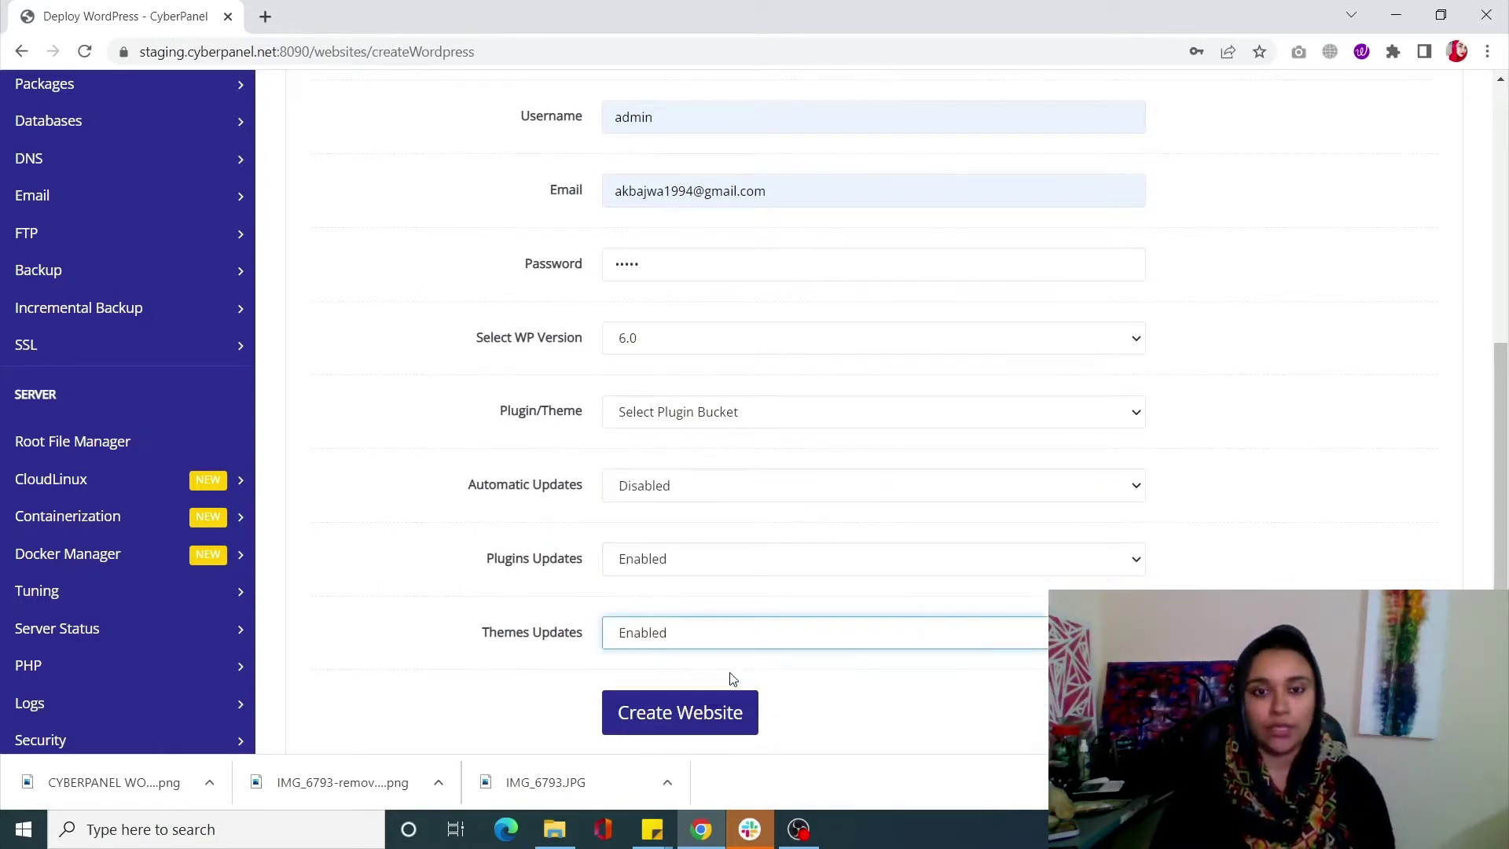
left_click(719, 711)
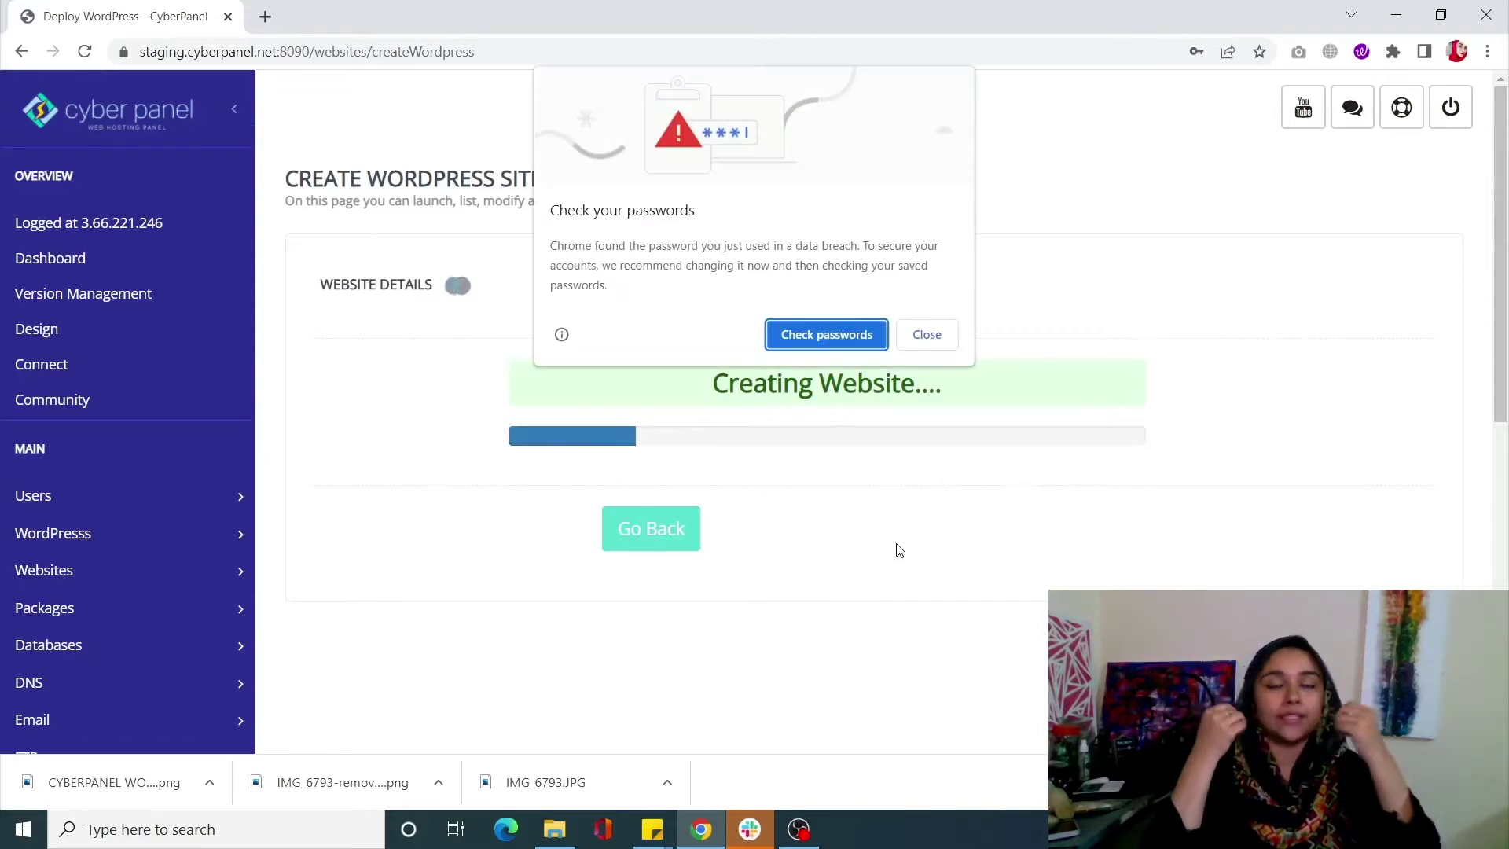
Dismiss Chrome's breached-password bubble, decline saving the password, and expand the WordPress menu
left_click(927, 335)
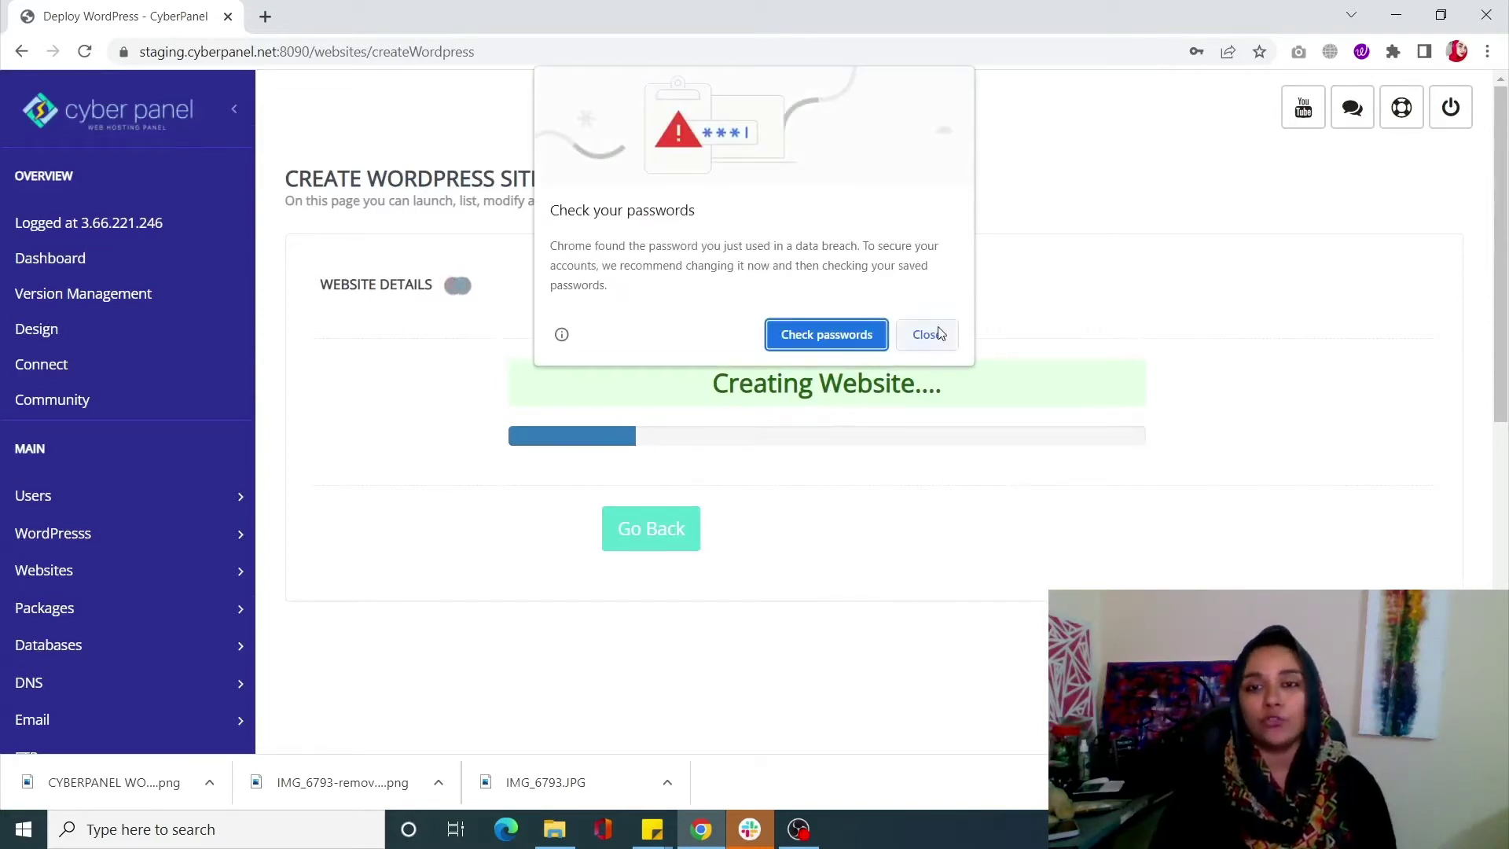
left_click(1254, 334)
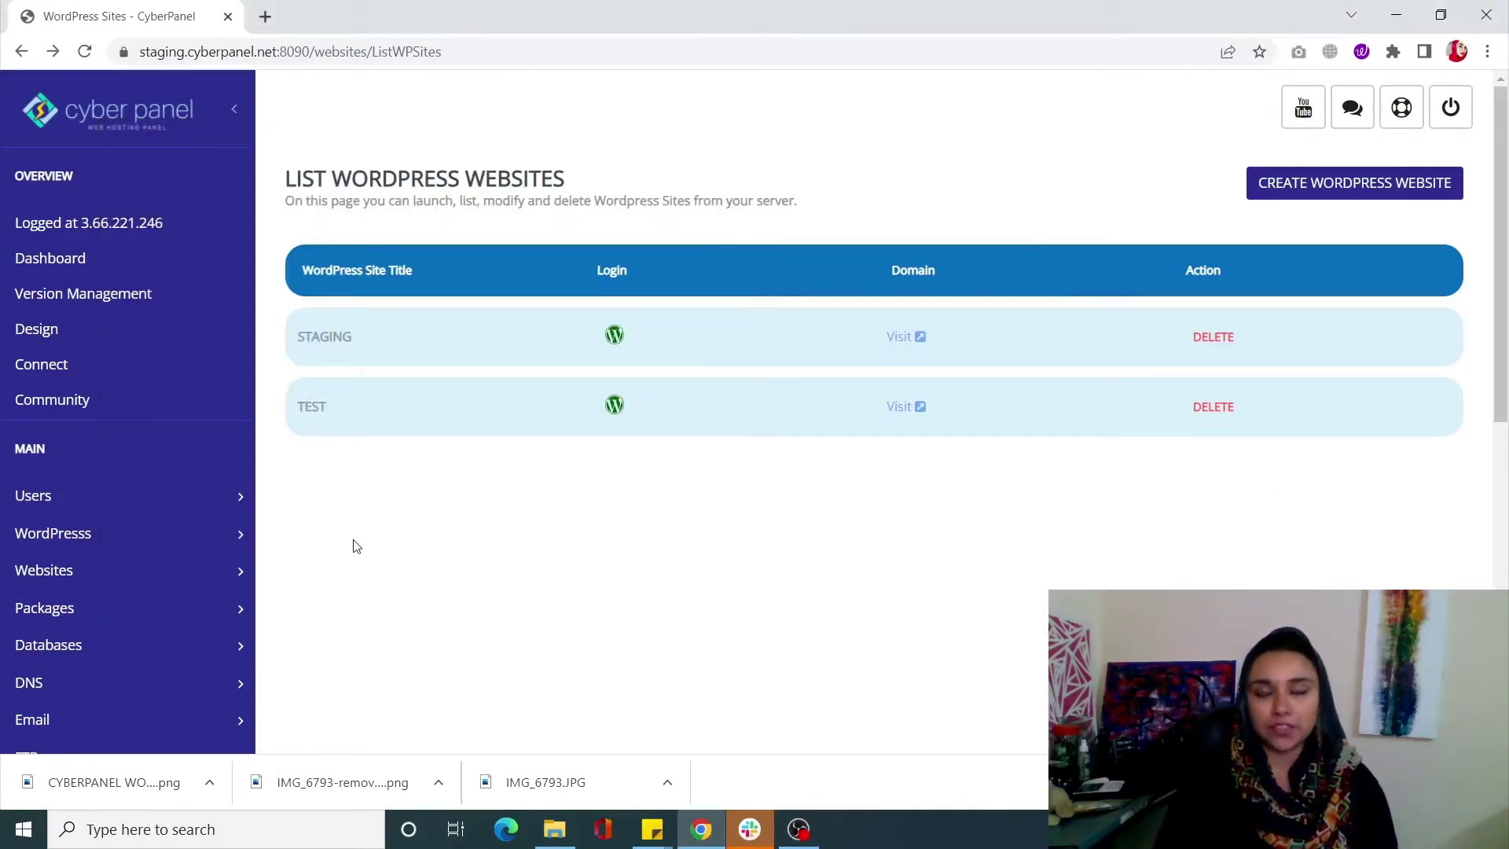
left_click(158, 543)
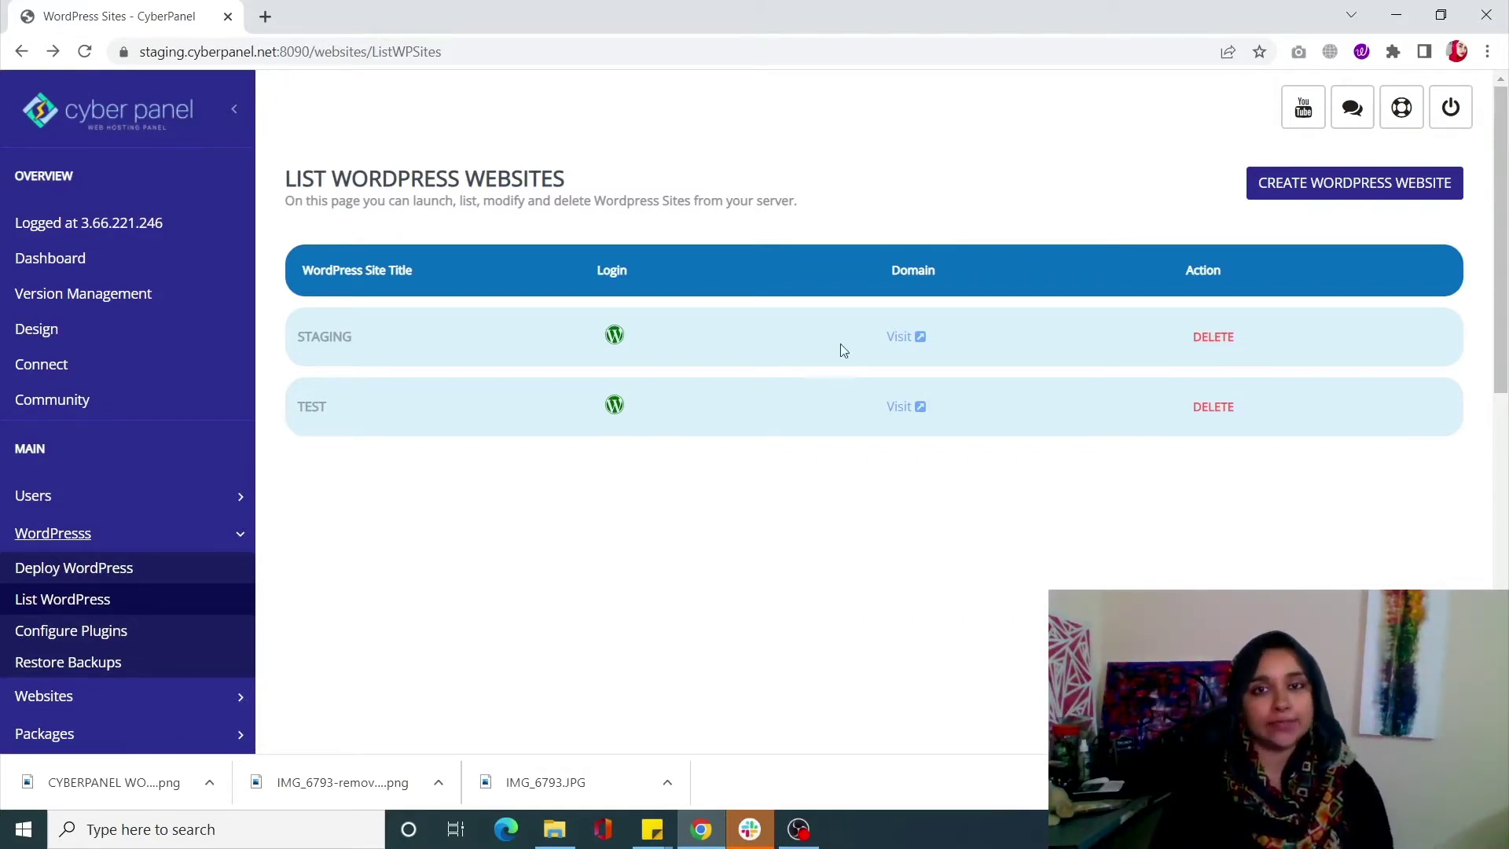
Open STAGING's Visit link in a new tab, view it, then return to the sites list
right_click(917, 342)
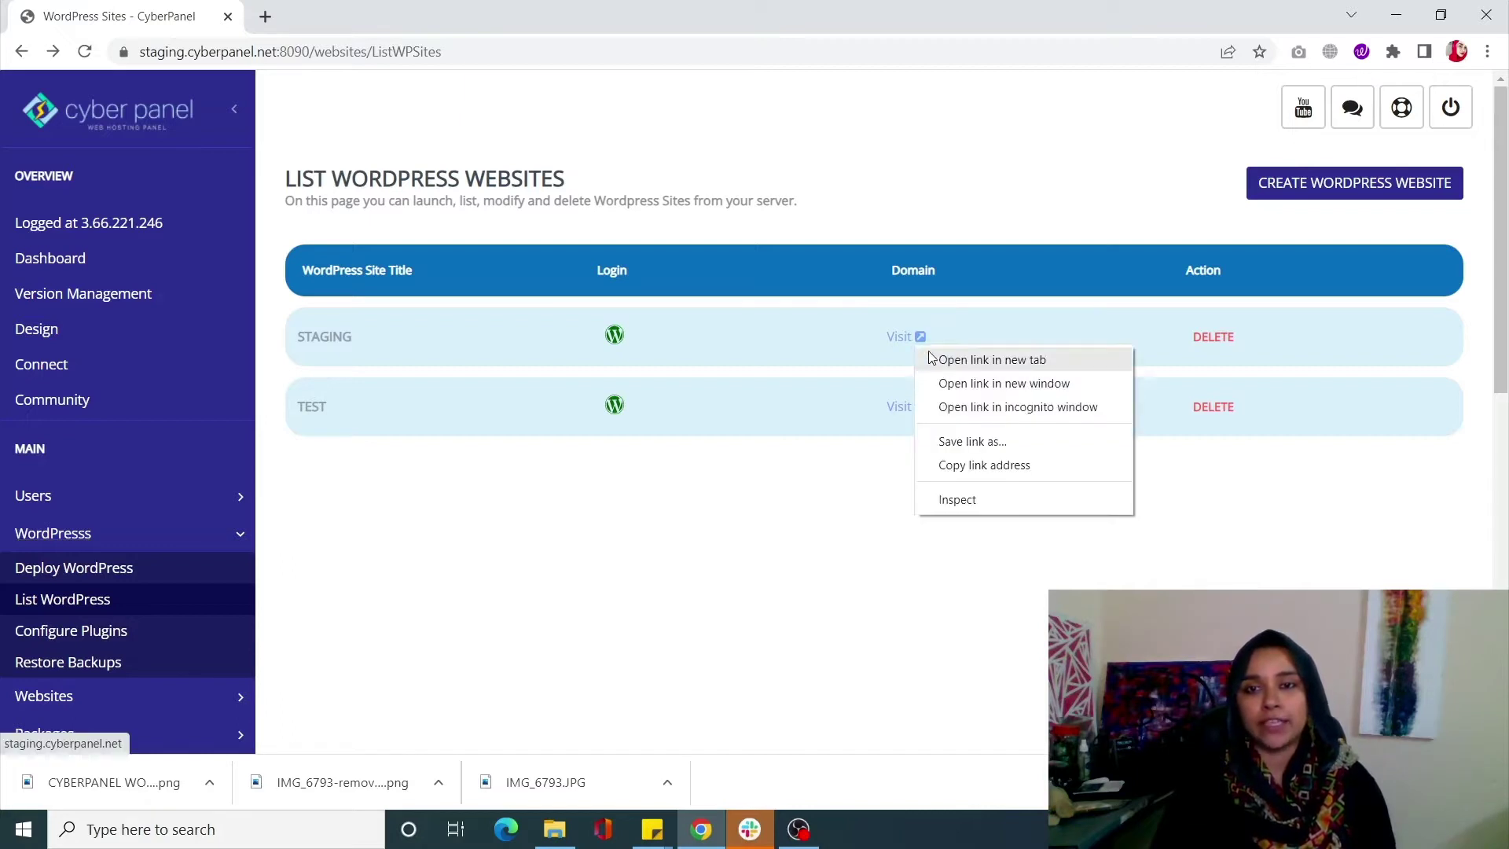
left_click(992, 360)
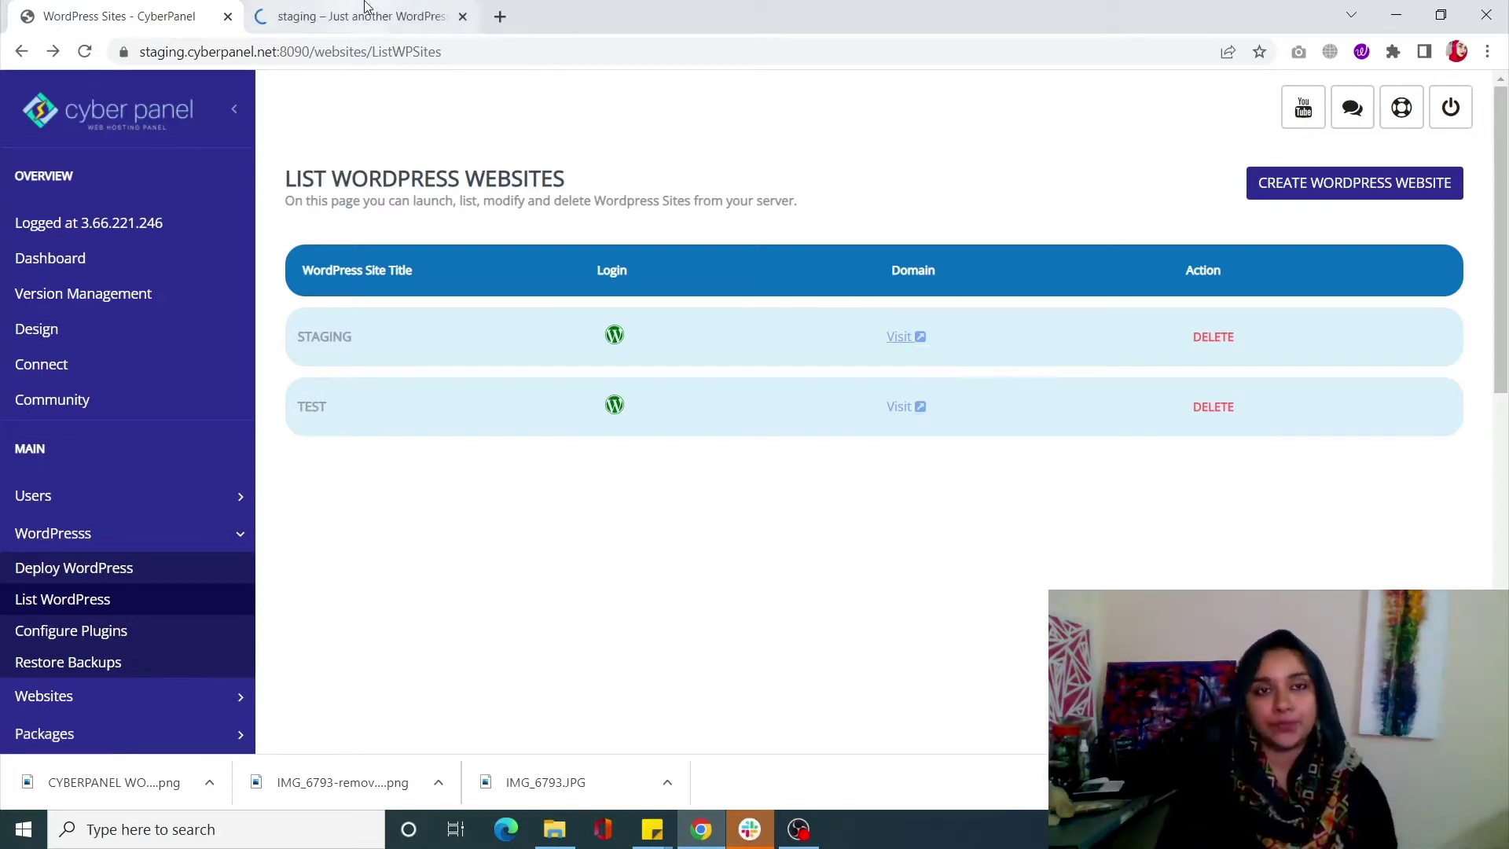
left_click(363, 12)
left_click(134, 8)
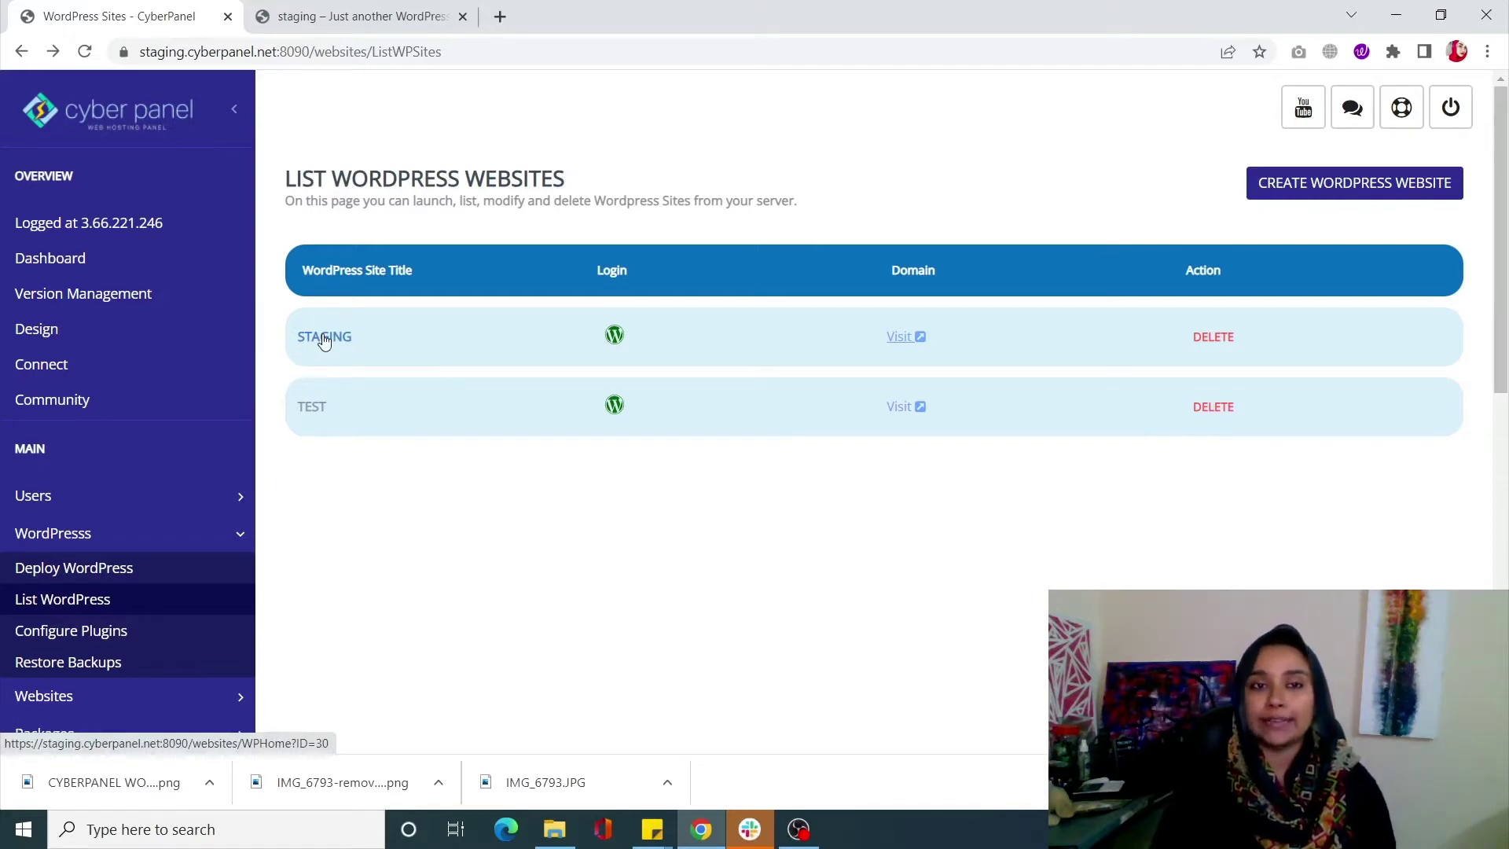
Open STAGING's WordPress Manager and browse its Plugins, Themes and Staging tabs, ending on General
left_click(325, 338)
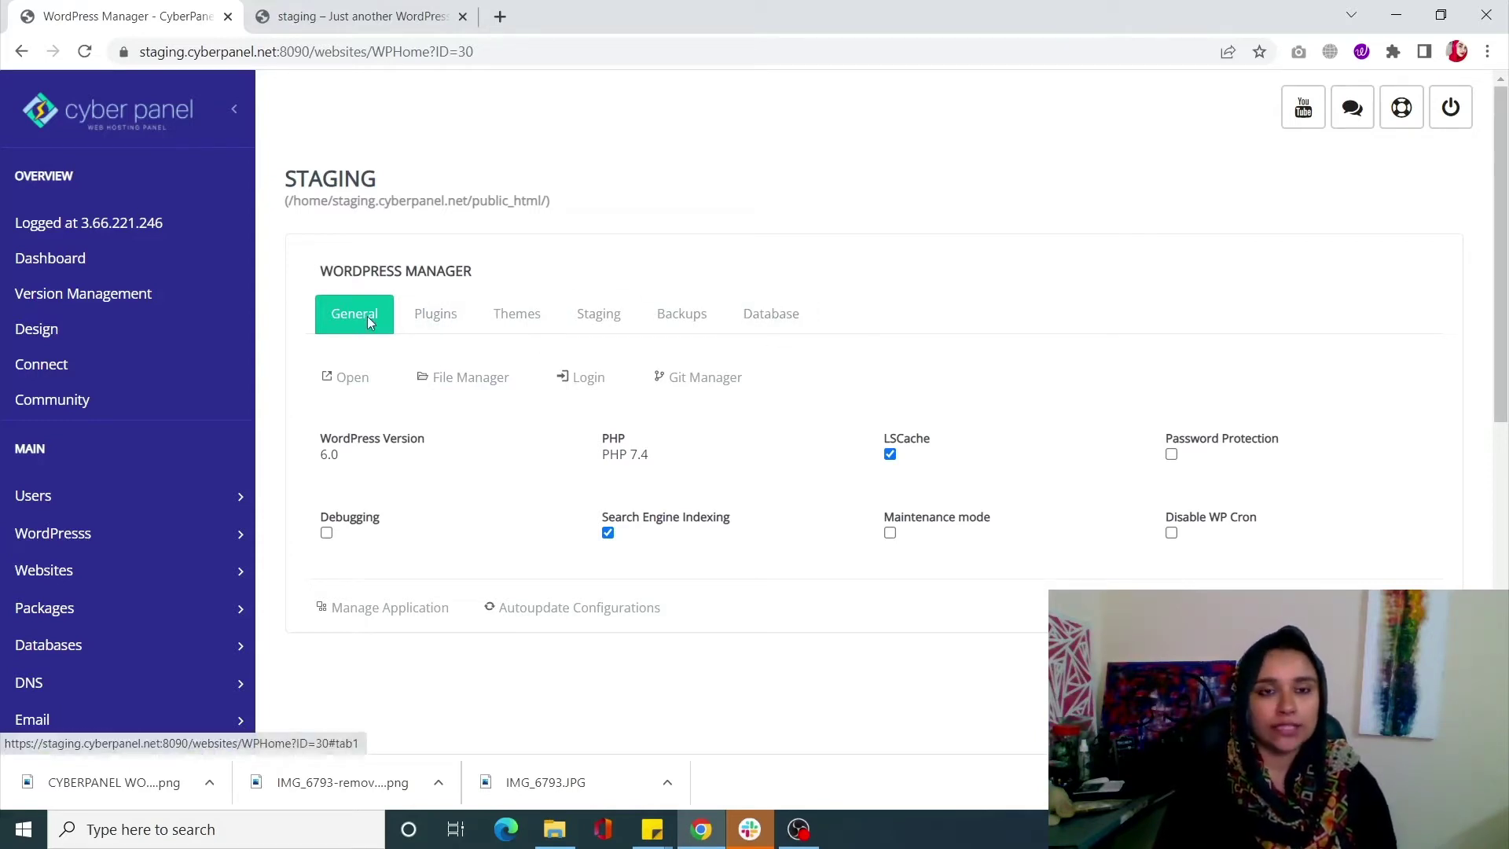
left_click(432, 318)
left_click(518, 337)
left_click(595, 339)
left_click(355, 332)
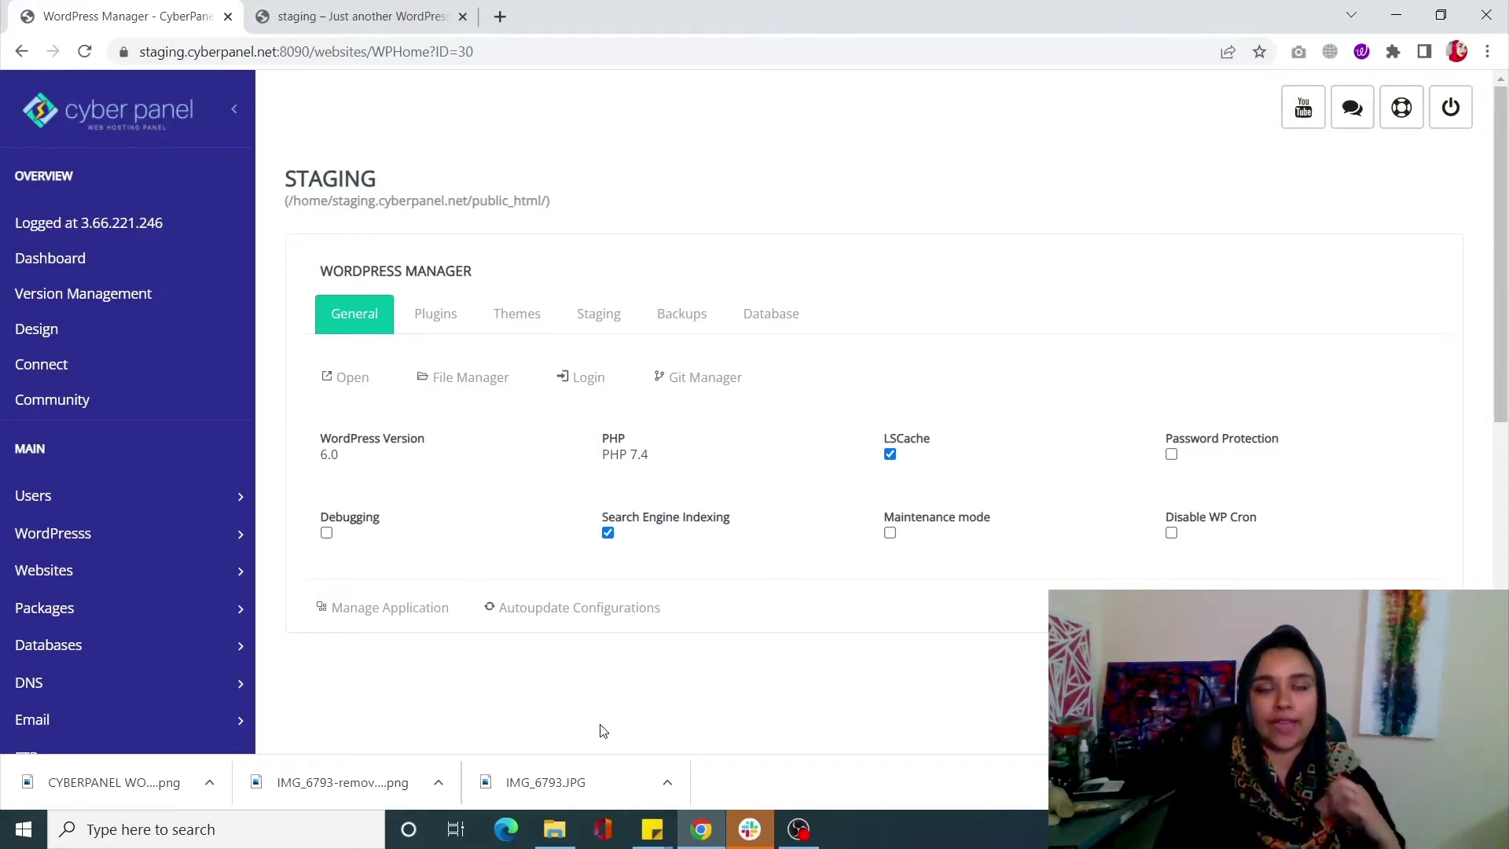
left_click(814, 817)
left_click(814, 817)
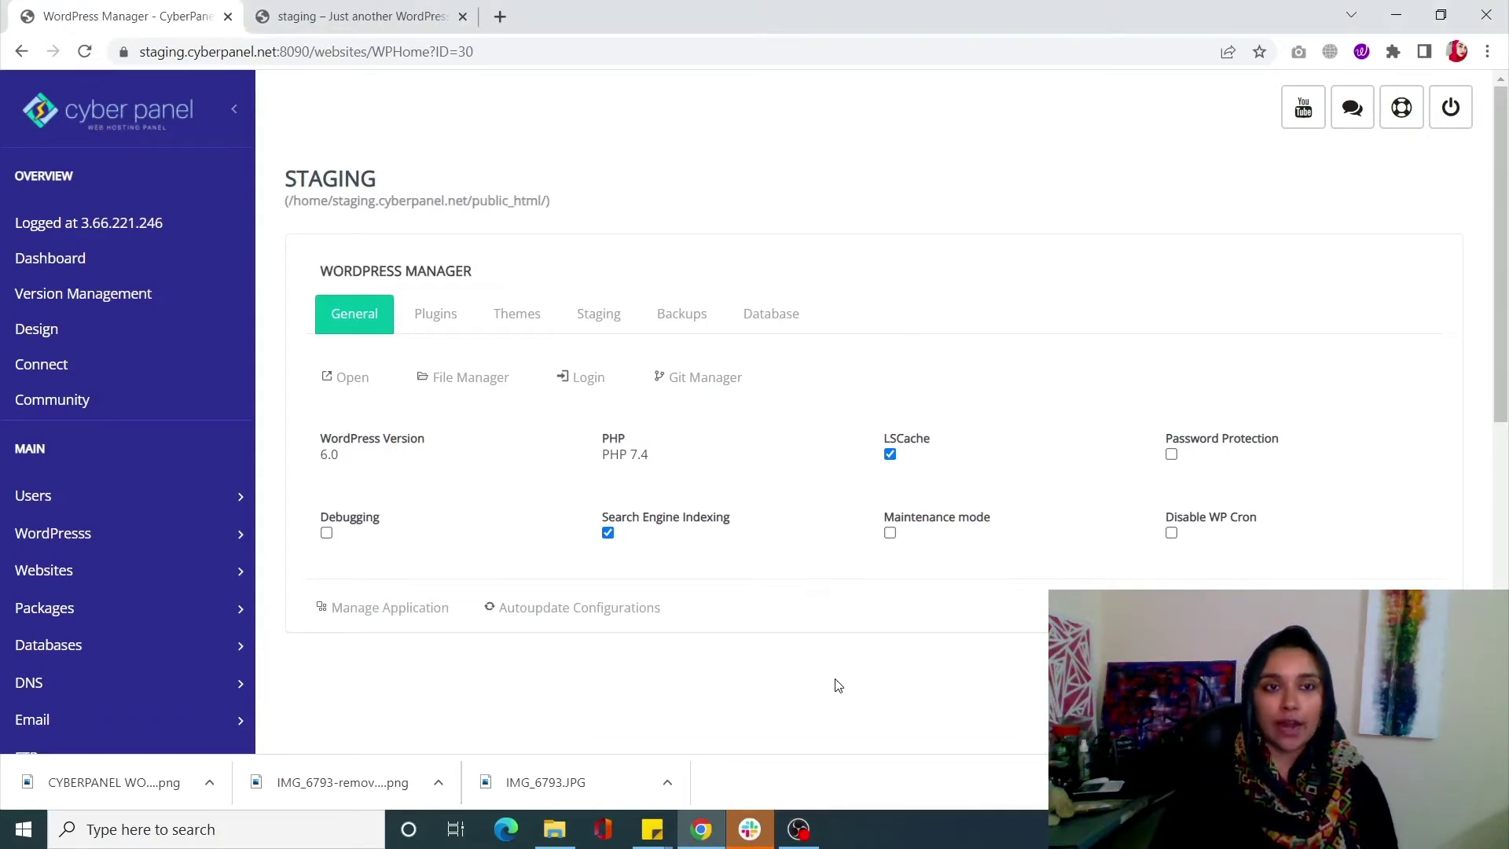
Open the live staging site in a new tab, close the duplicate tab, and open File Manager in another tab
right_click(356, 378)
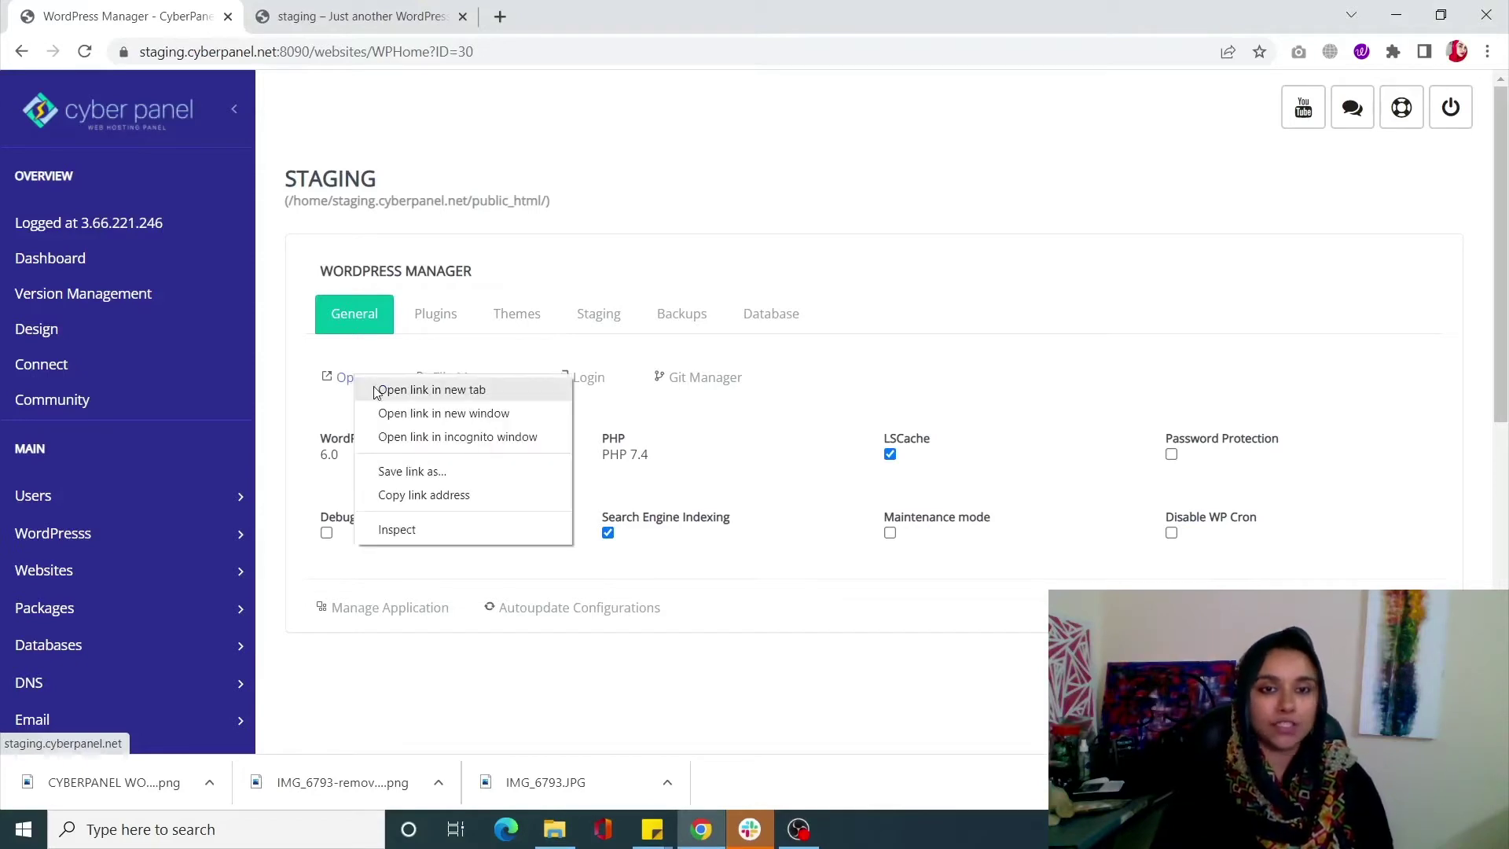
left_click(430, 391)
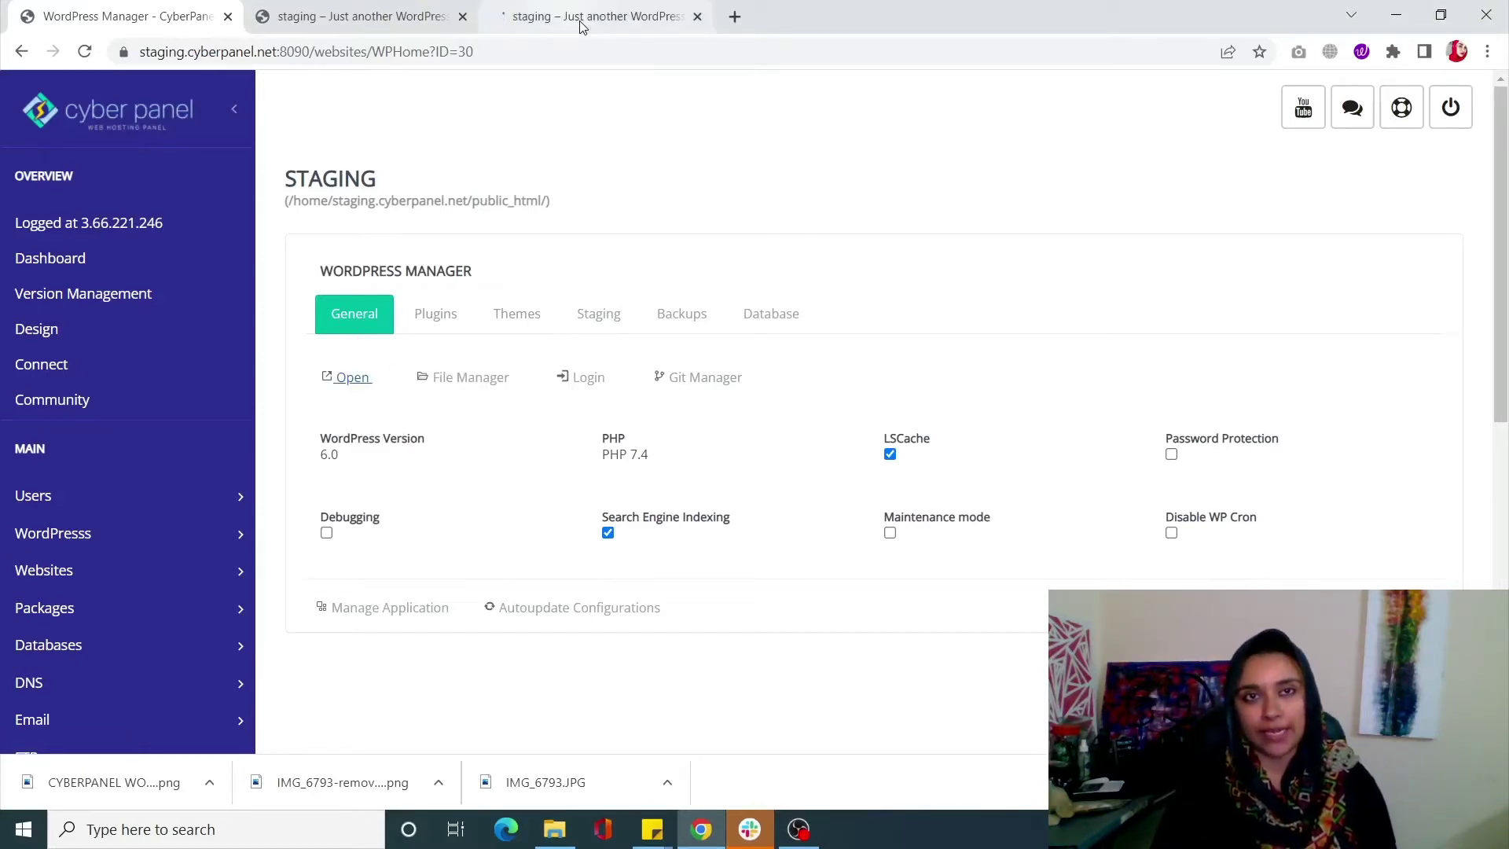
left_click(579, 20)
left_click(462, 17)
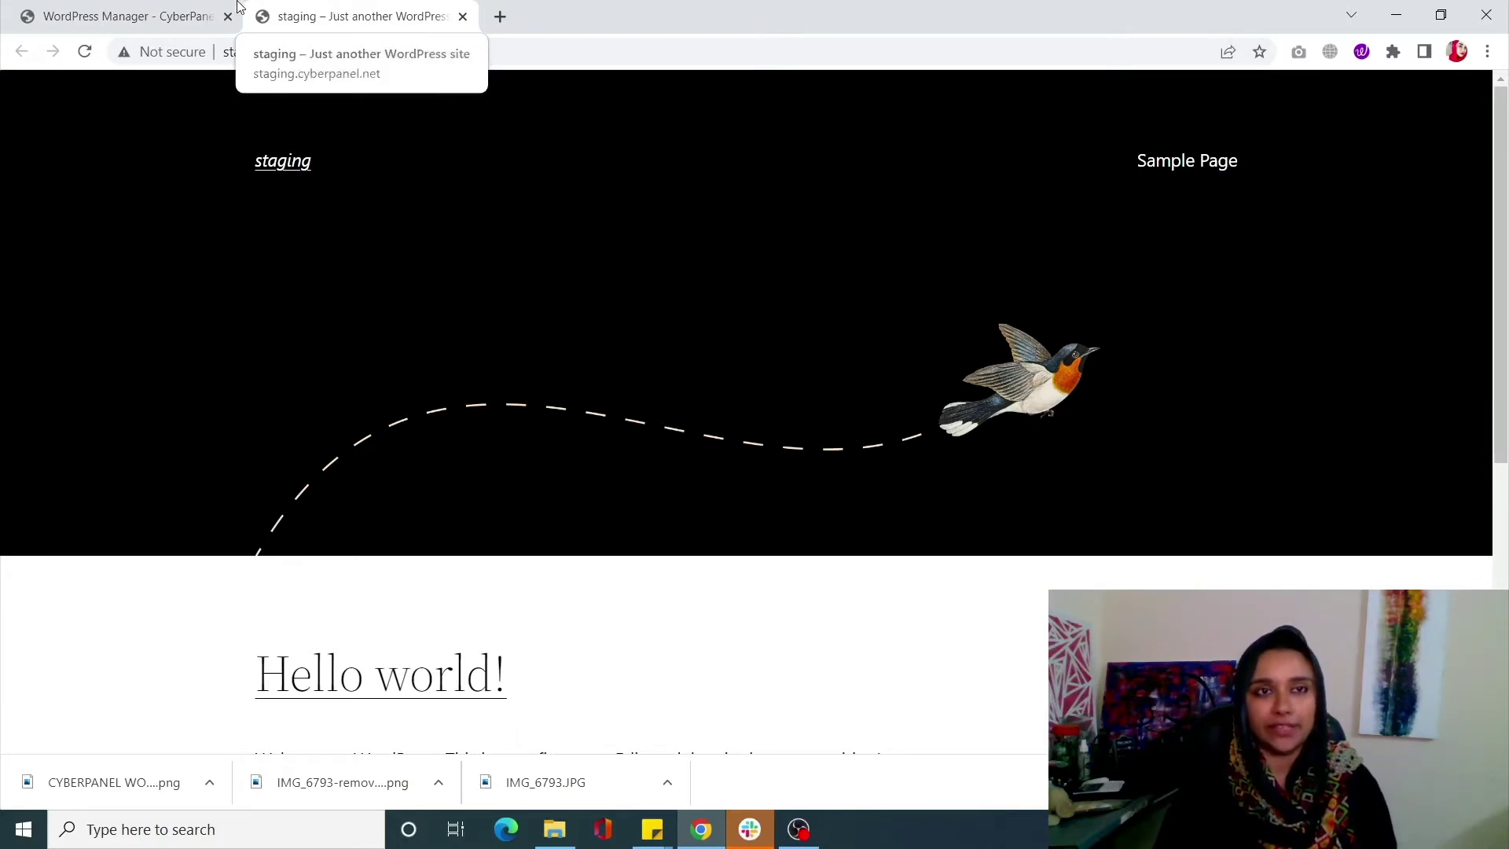
left_click(158, 22)
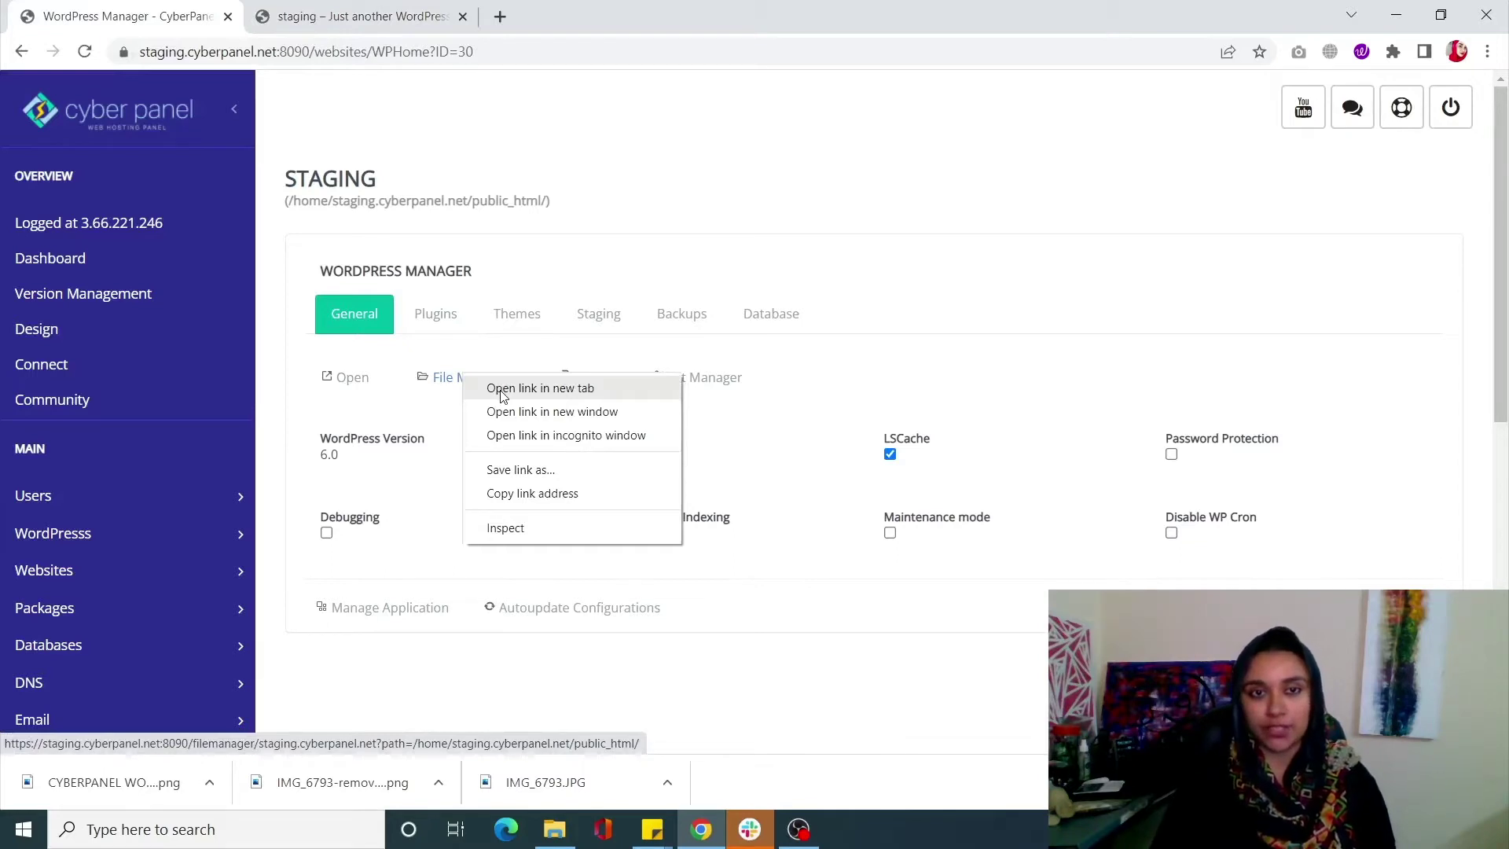
left_click(503, 394)
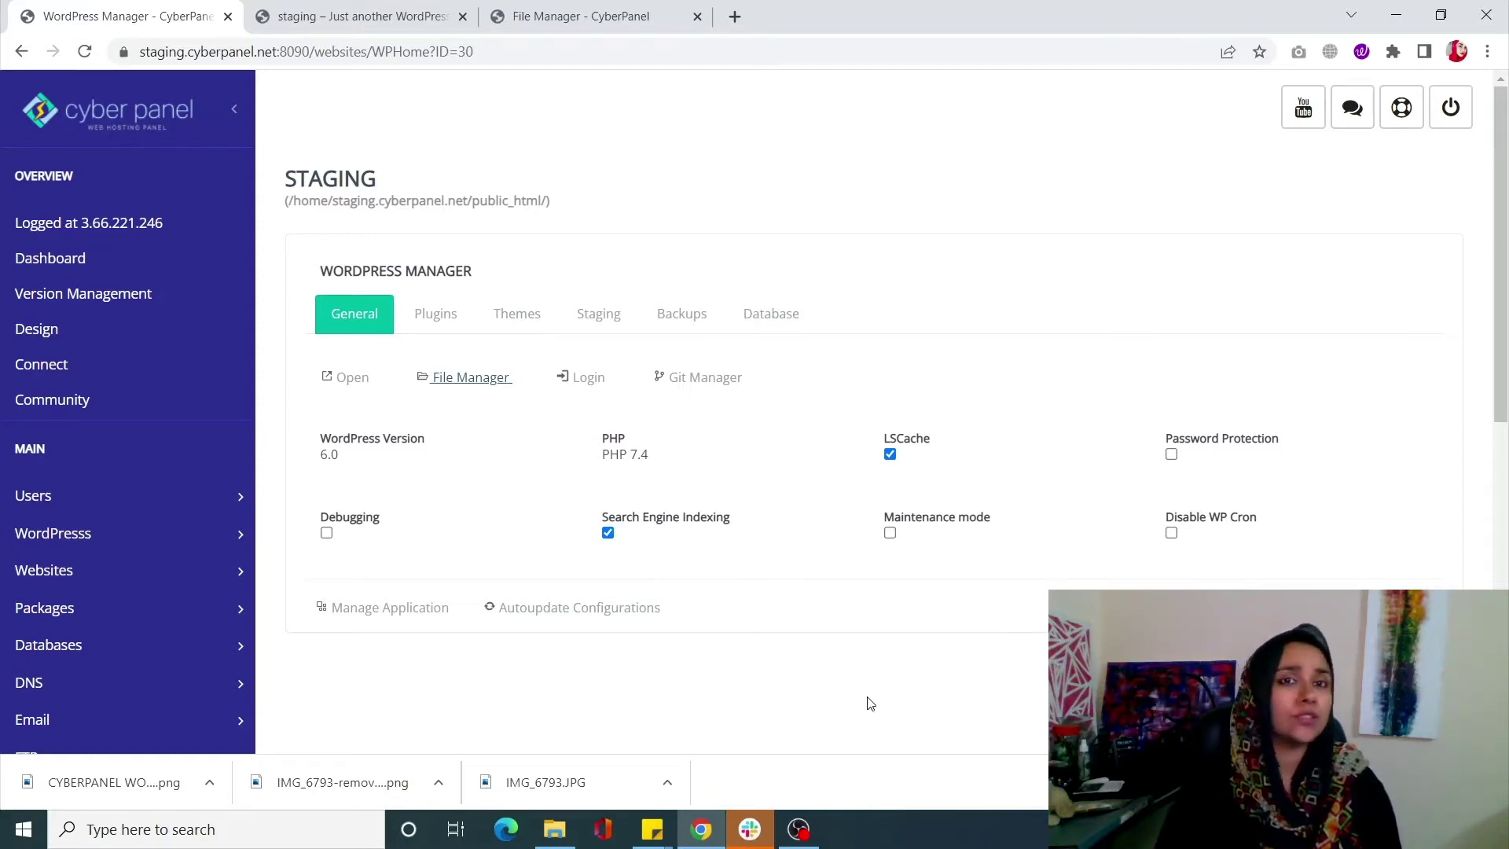
Move the File Manager tab into second place and look through the staging public_html files
left_click_drag(618, 6, 366, 14)
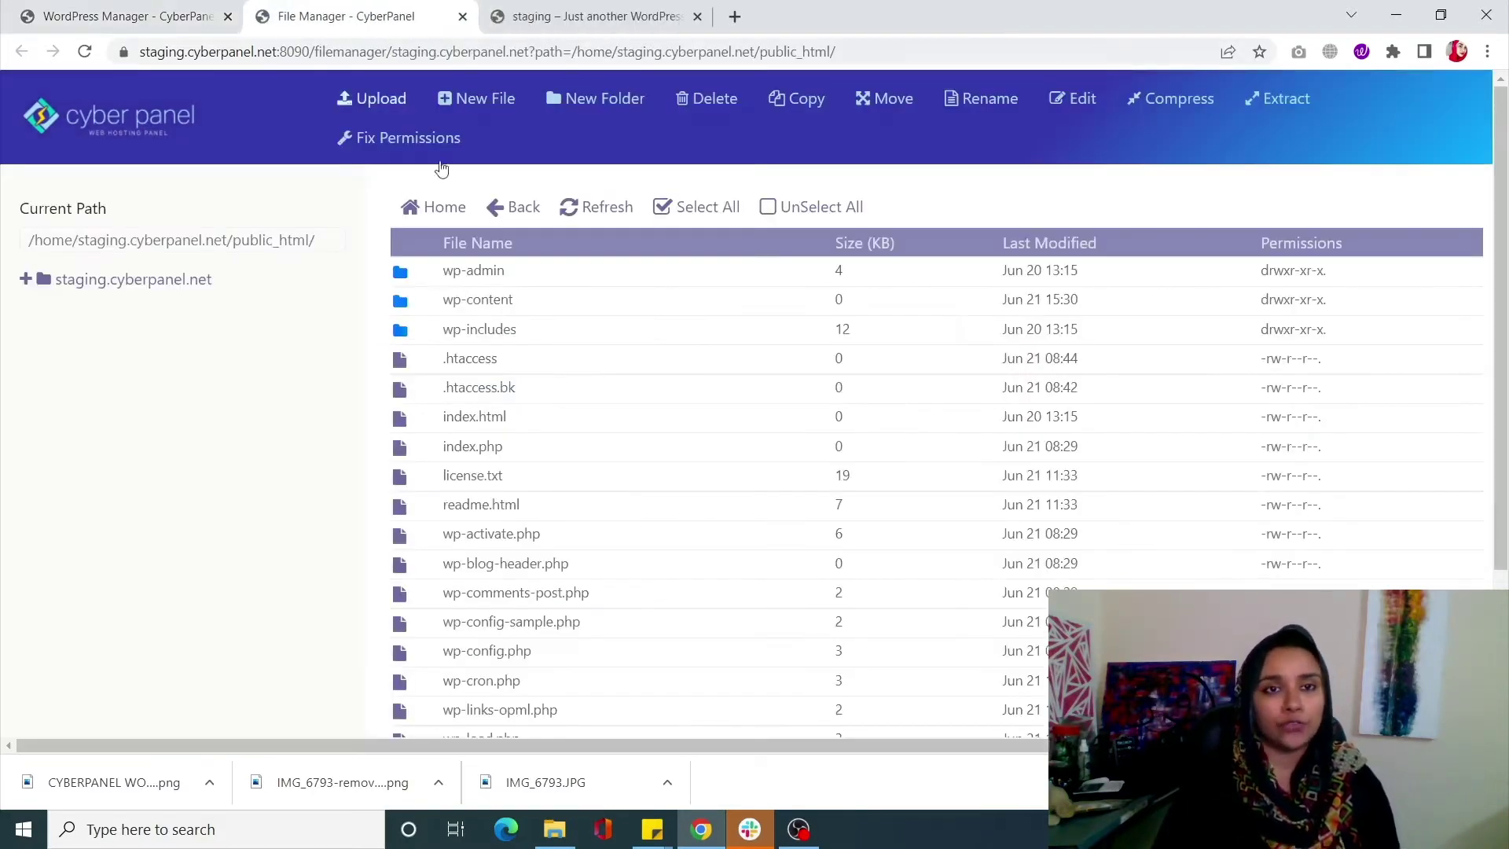
left_click(95, 6)
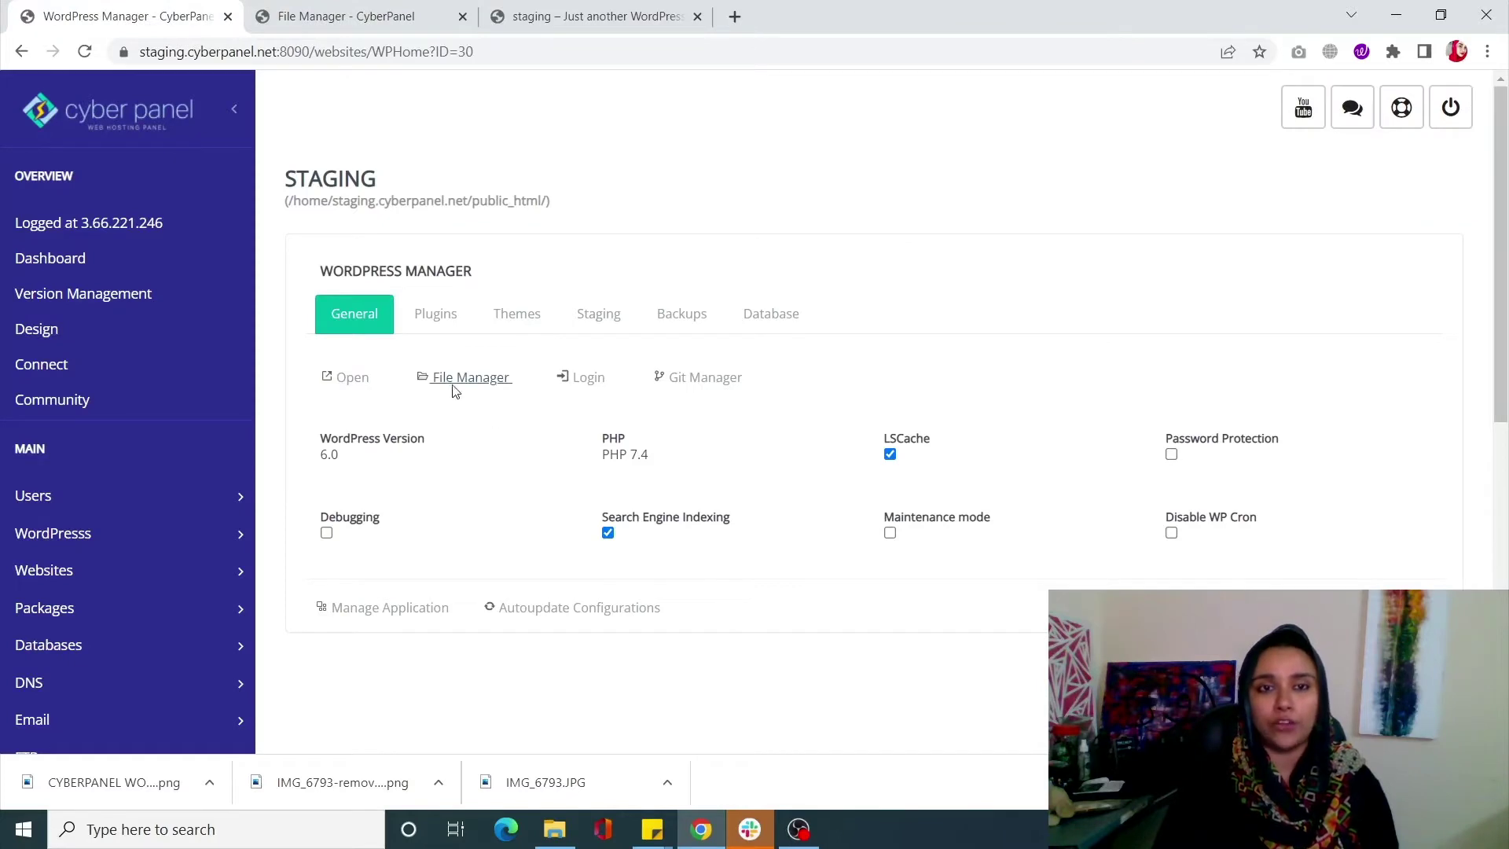
left_click(310, 7)
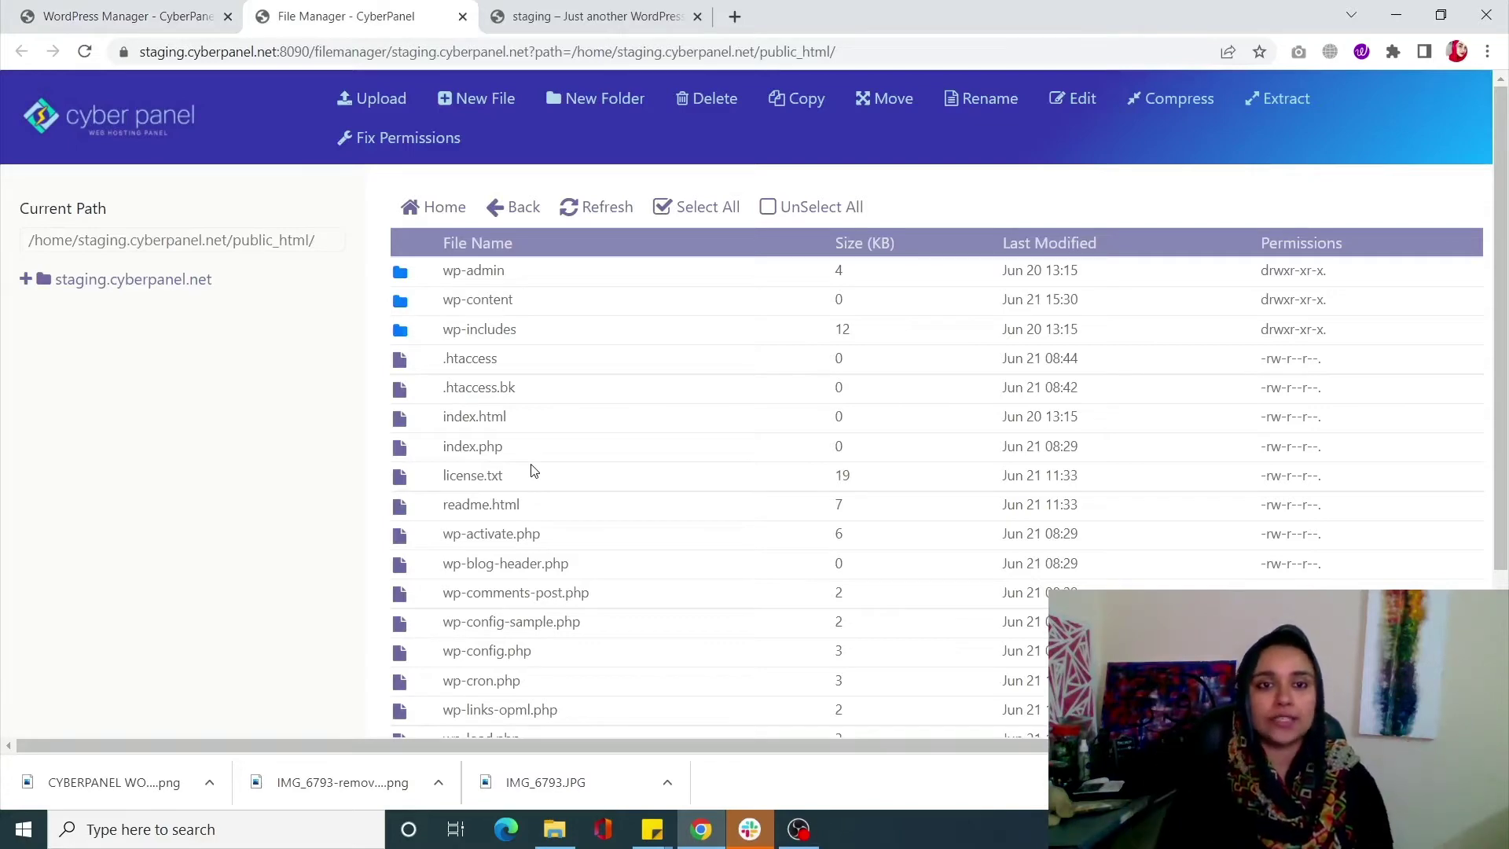
scroll(503, 462, "down", 2)
scroll(503, 462, "up", 2)
Back in WordPress Manager, open the WordPress admin Login link in a new tab
key("ctrl+Page_Up")
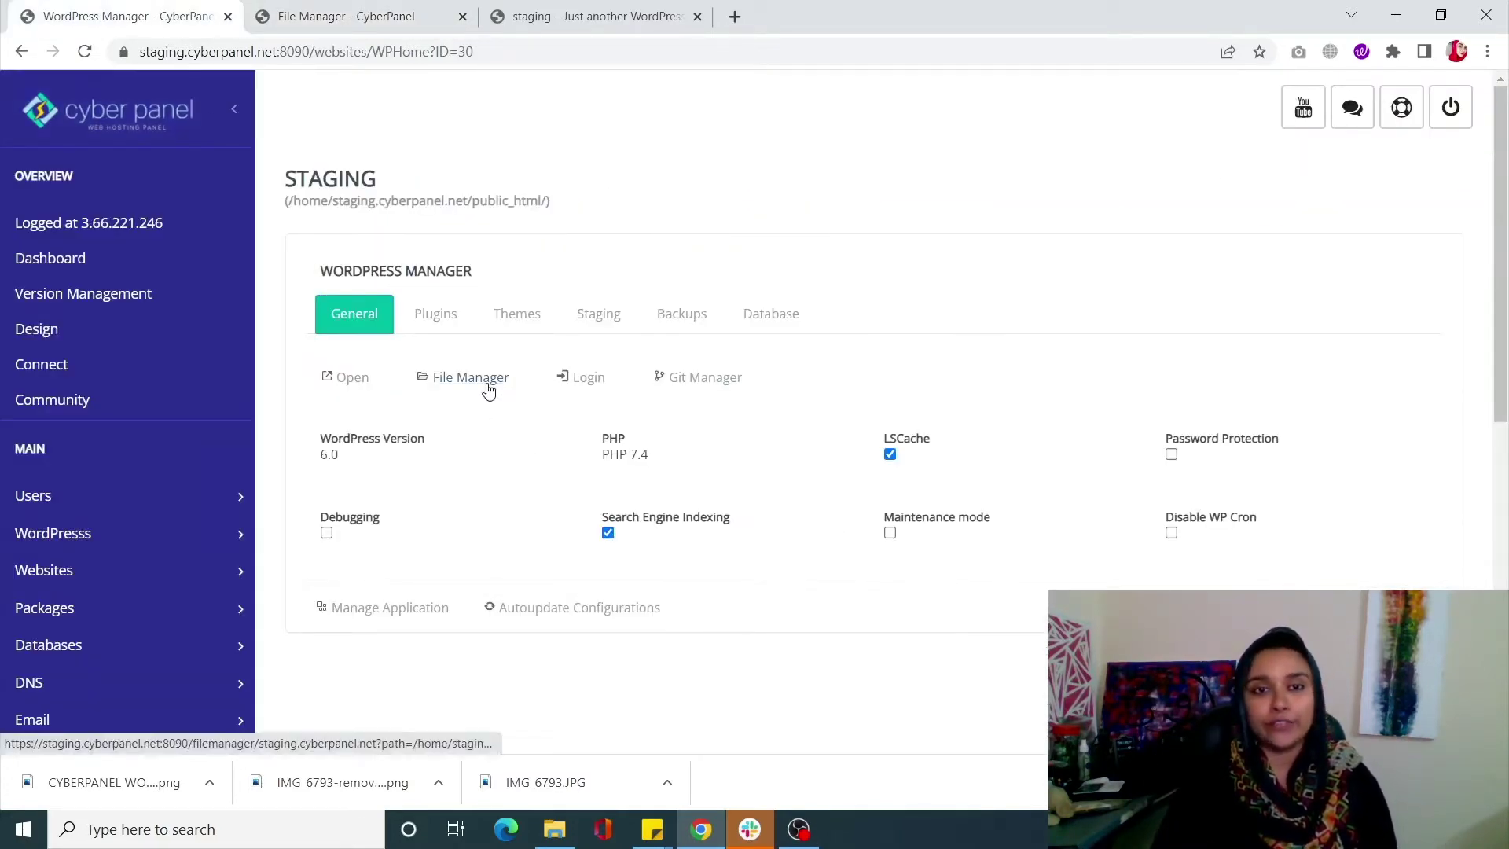
right_click(581, 383)
left_click(616, 395)
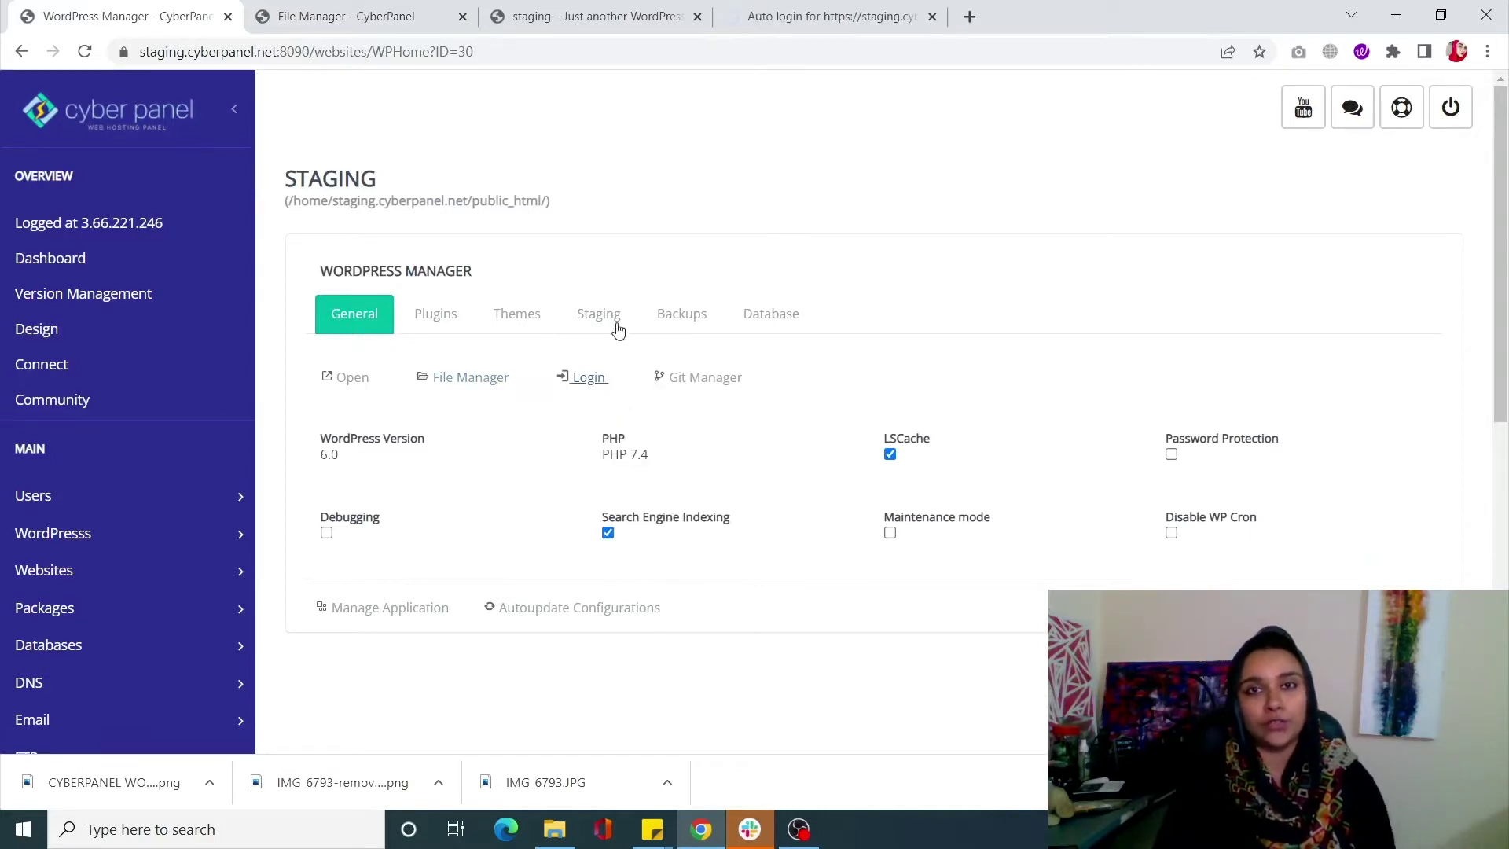
View the staging 'Dashboard' tab and drag it into second place in the tab strip
left_click(799, 10)
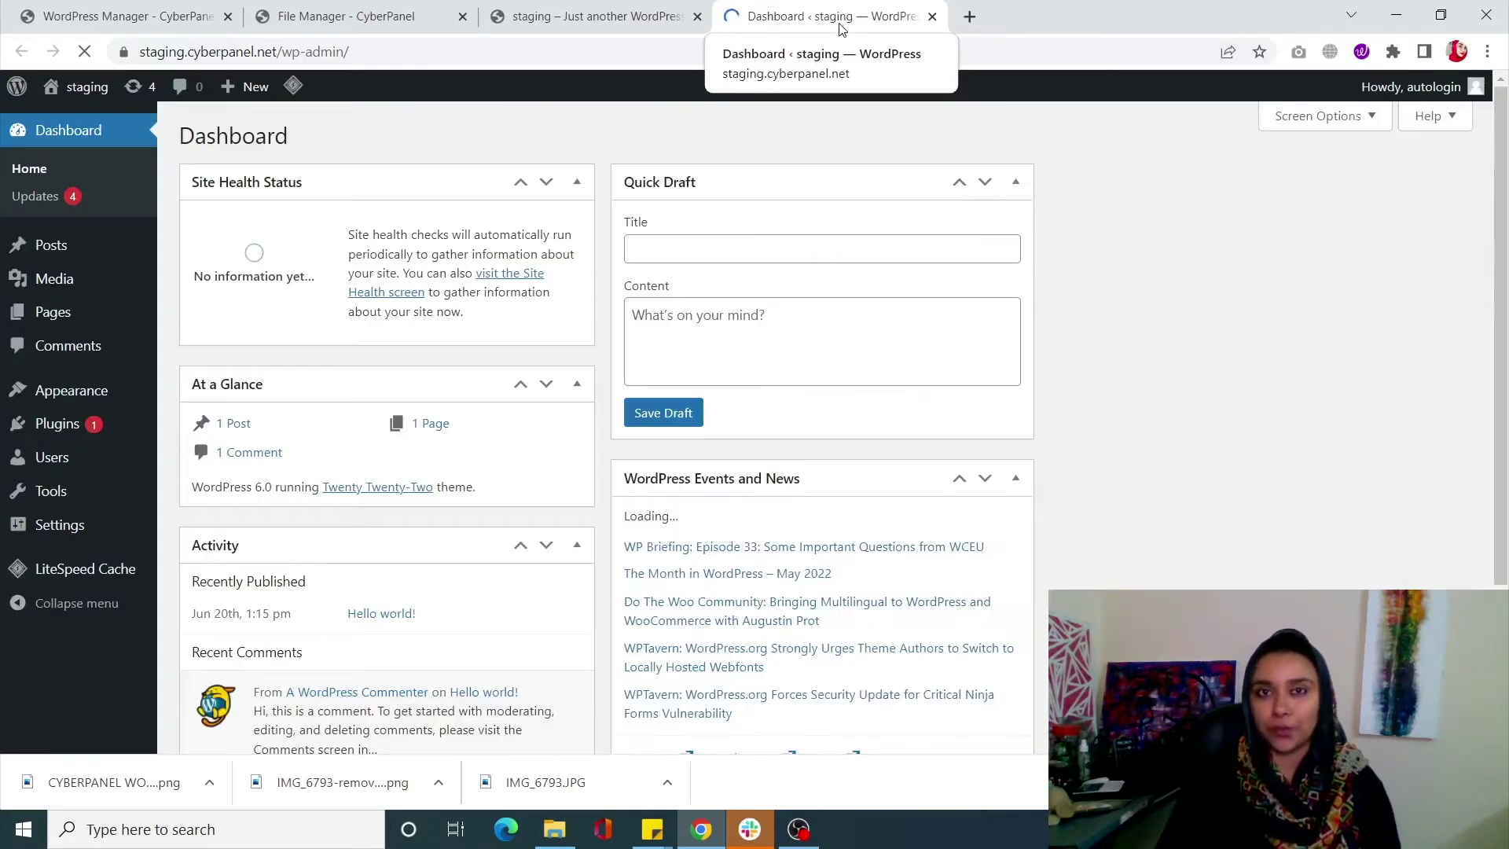
left_click_drag(839, 29, 312, 28)
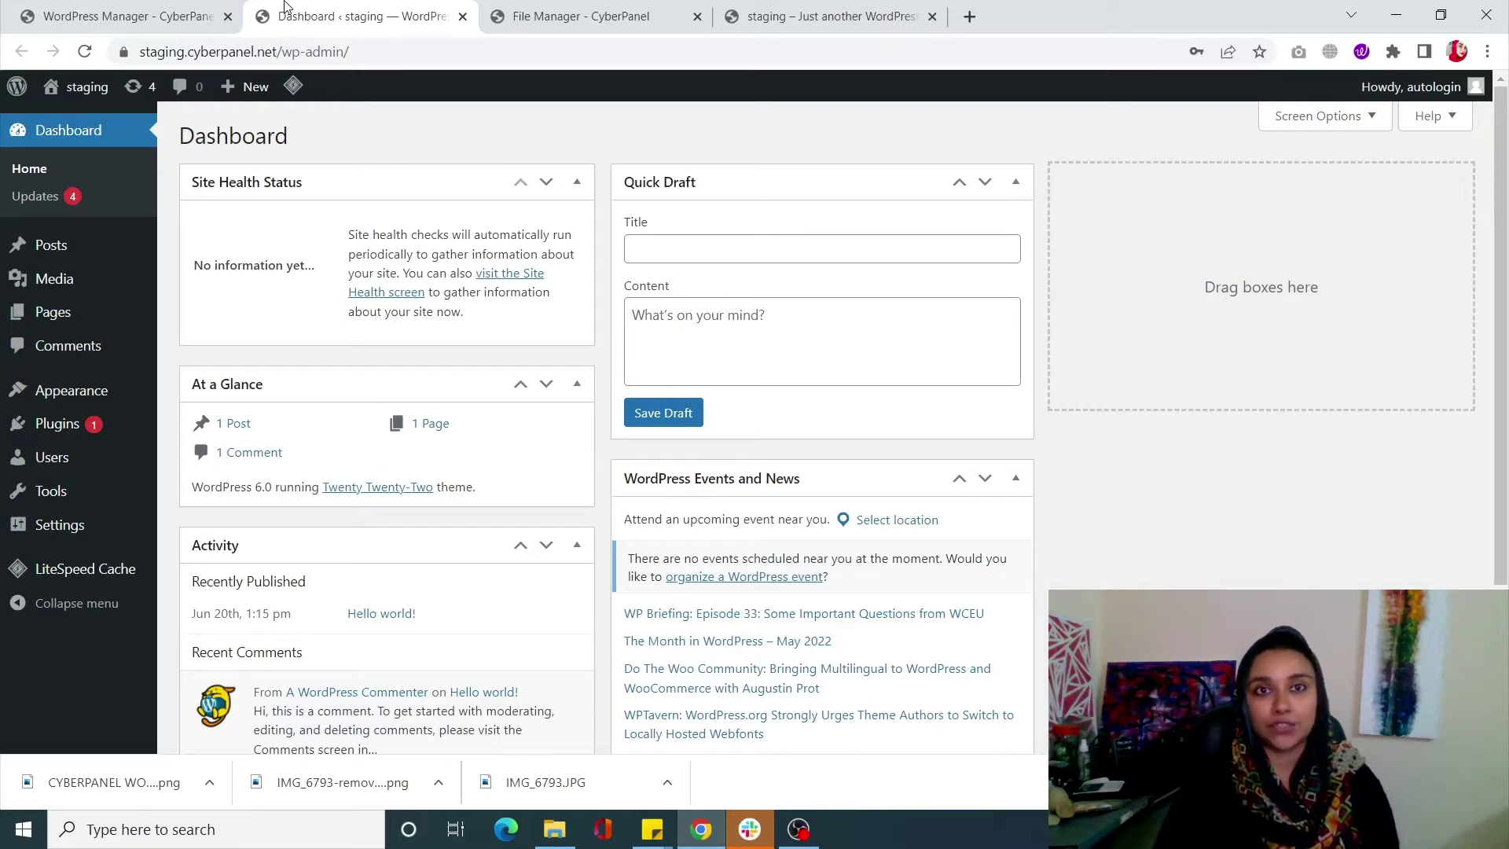
left_click(175, 14)
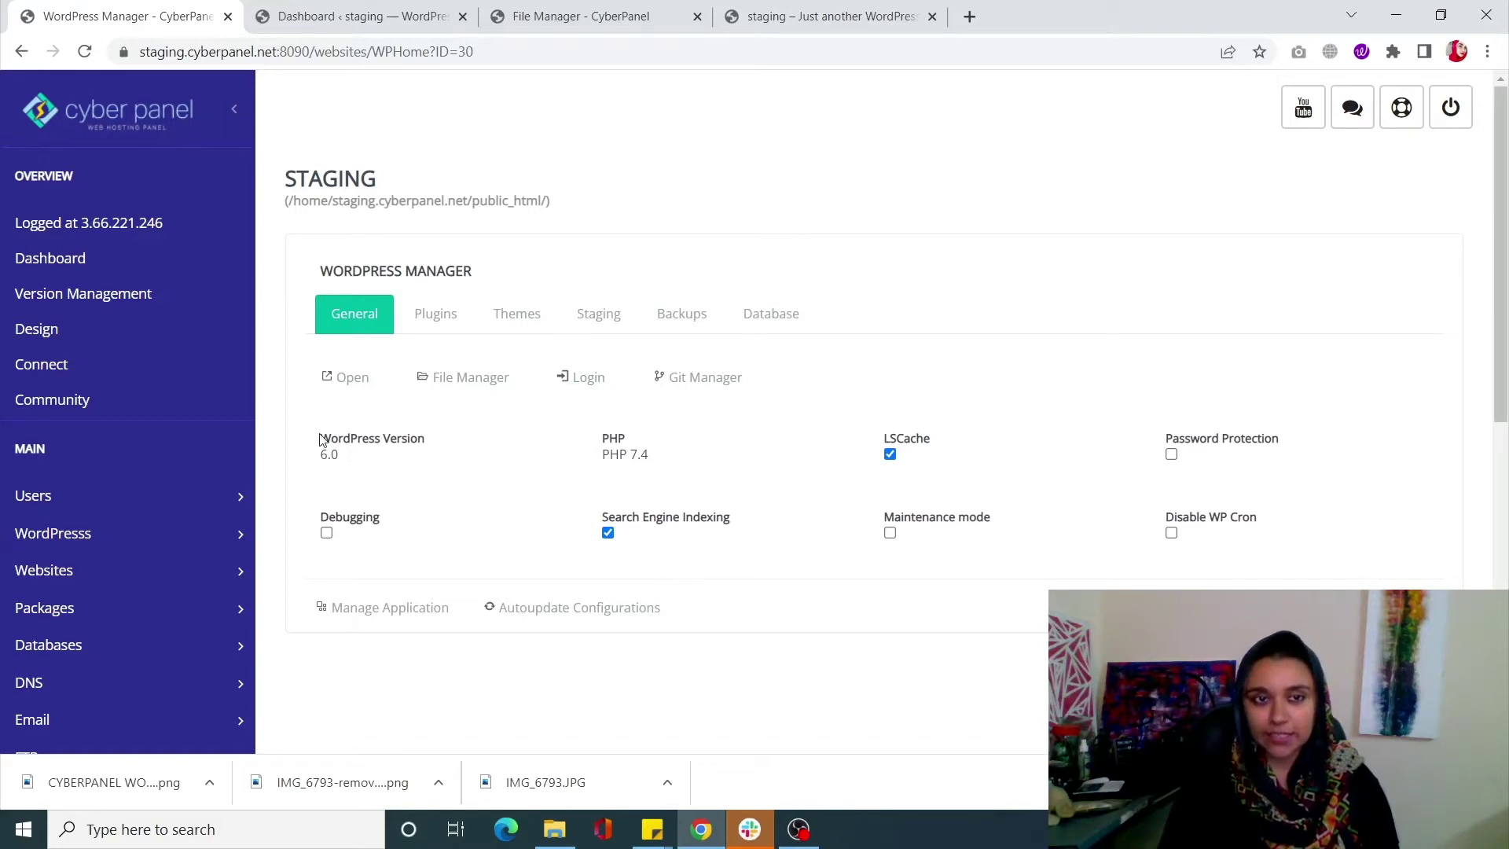
Highlight the WordPress 6.0 and PHP 7.4 values on STAGING's General tab, then clear the selection
triple_click(423, 450)
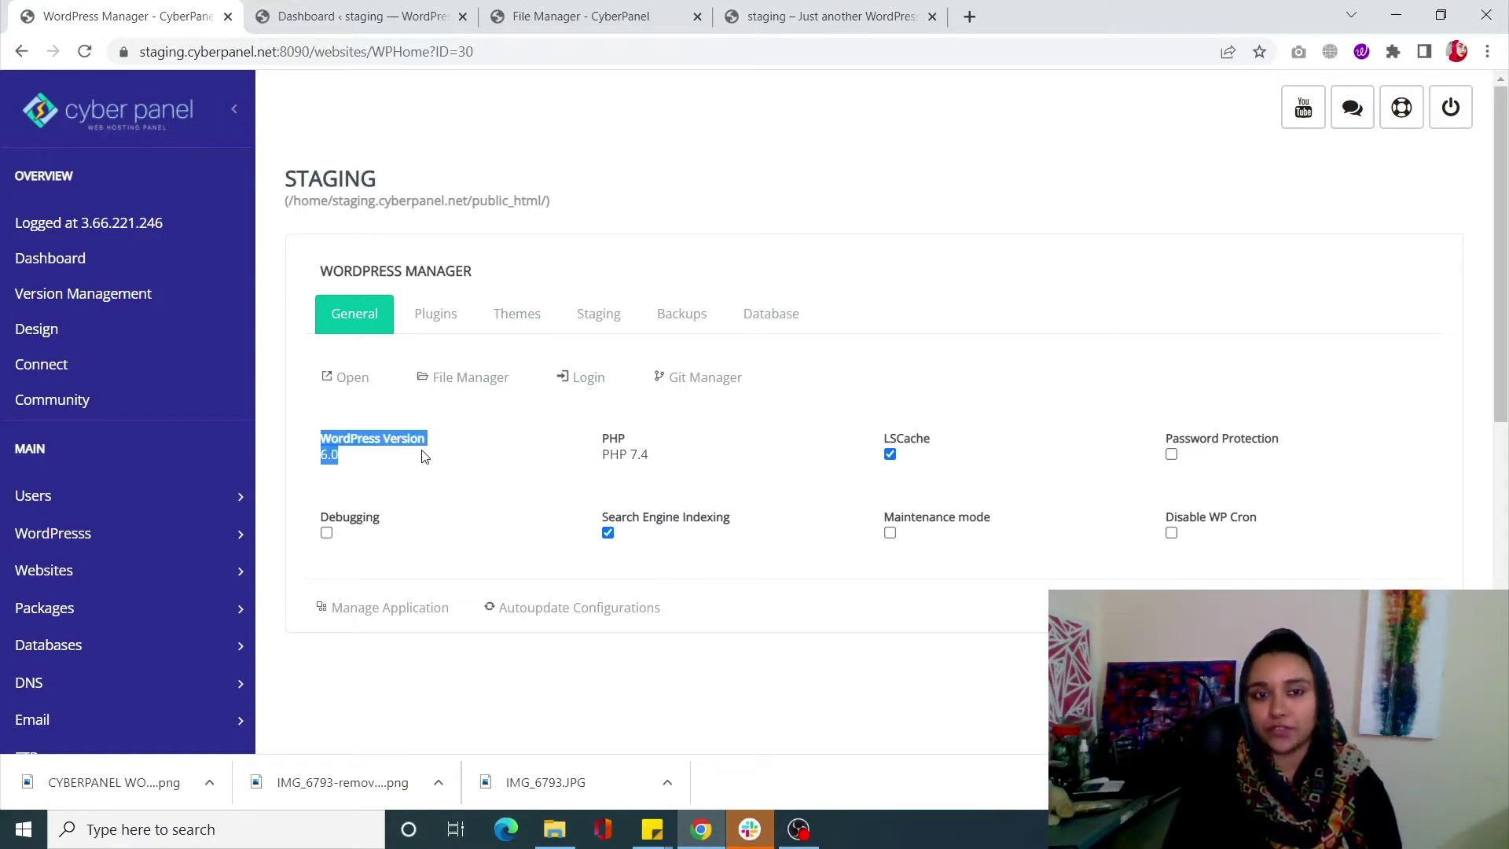
left_click_drag(660, 469, 571, 473)
left_click(571, 474)
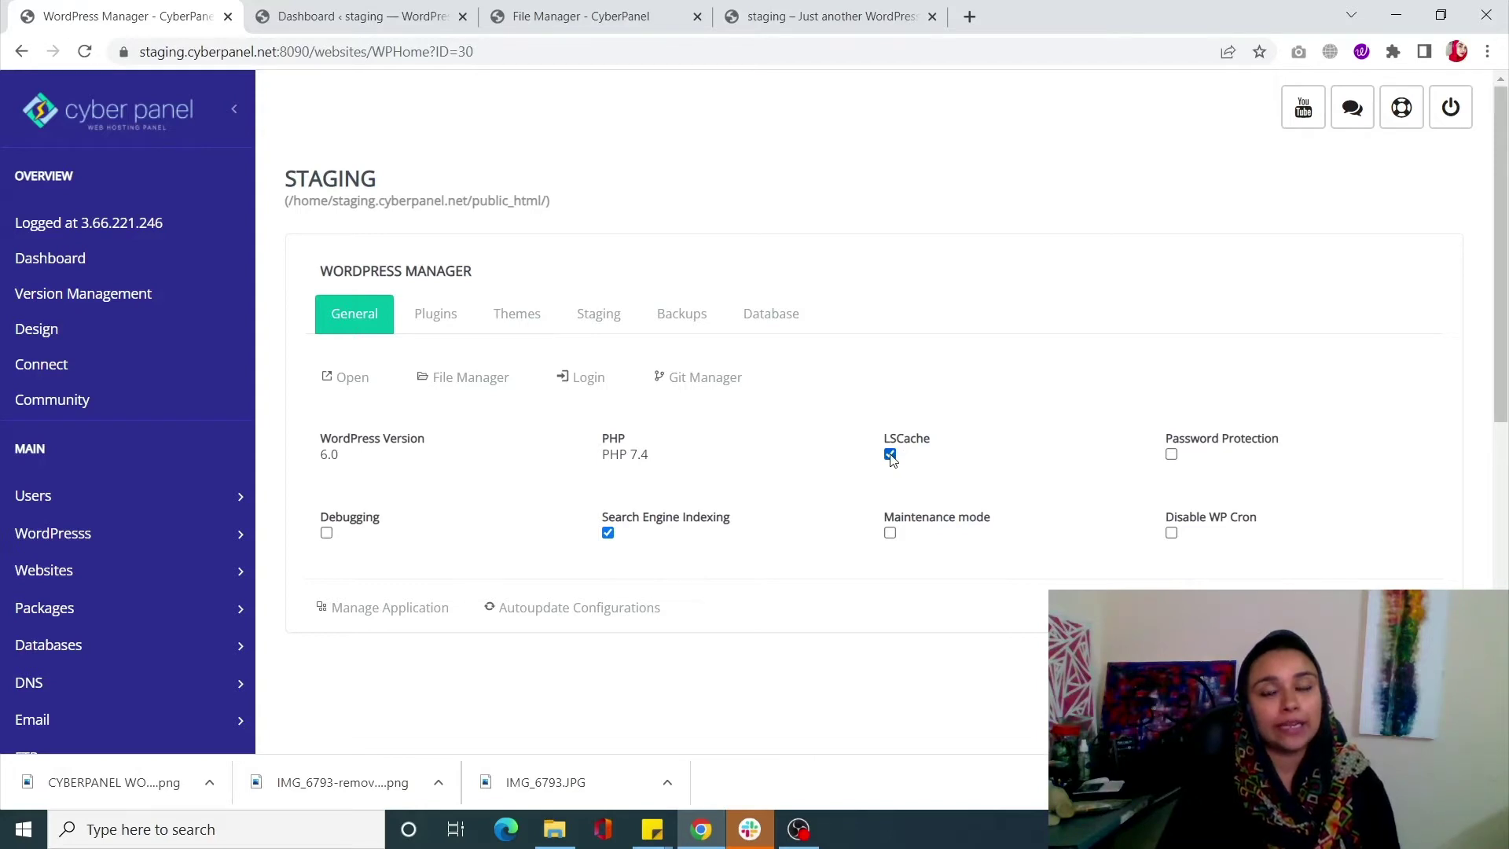
left_click(890, 455)
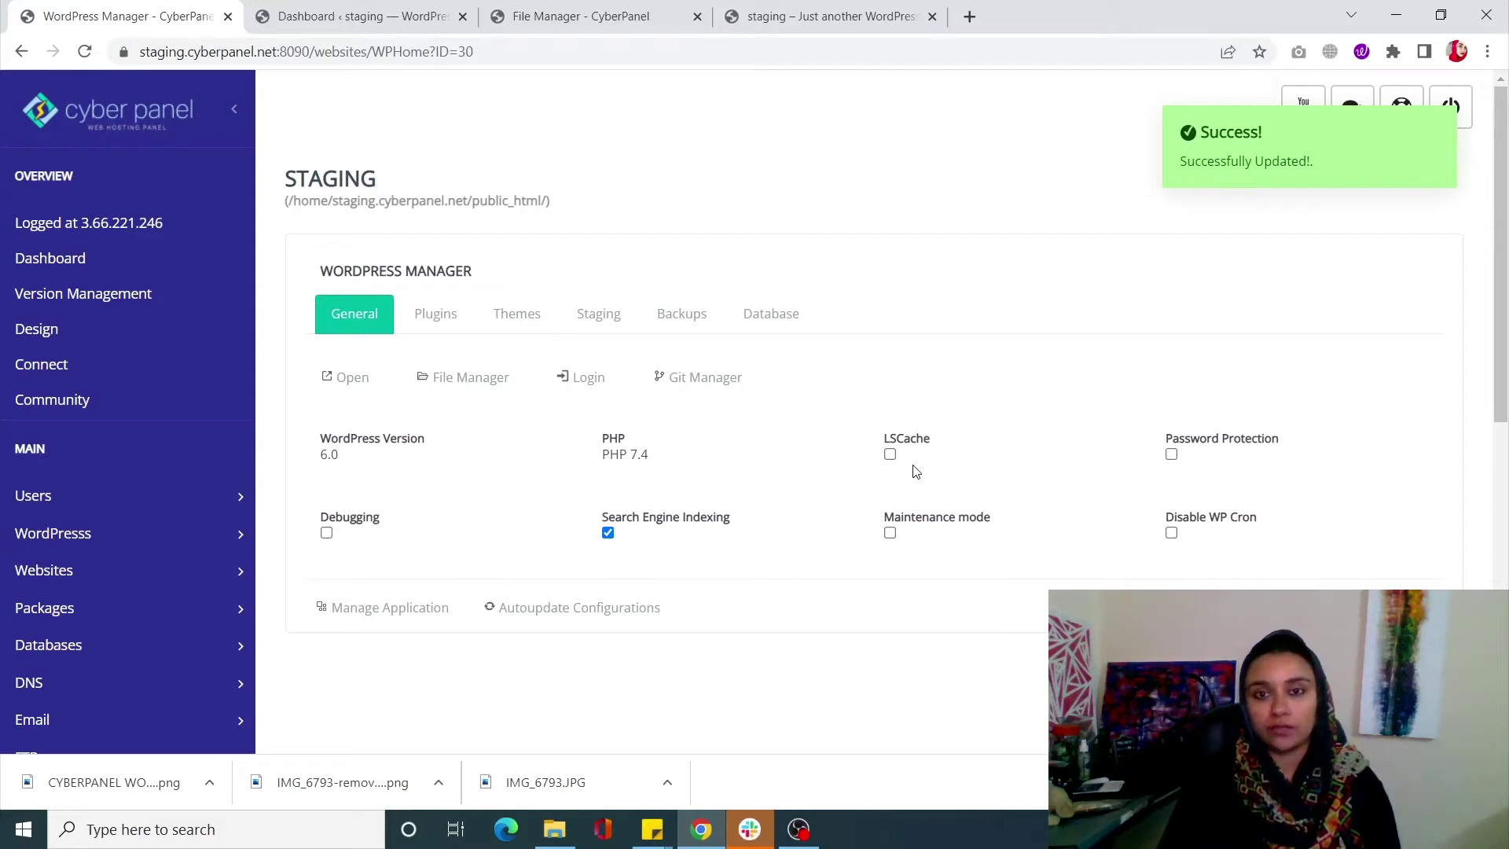
left_click(890, 455)
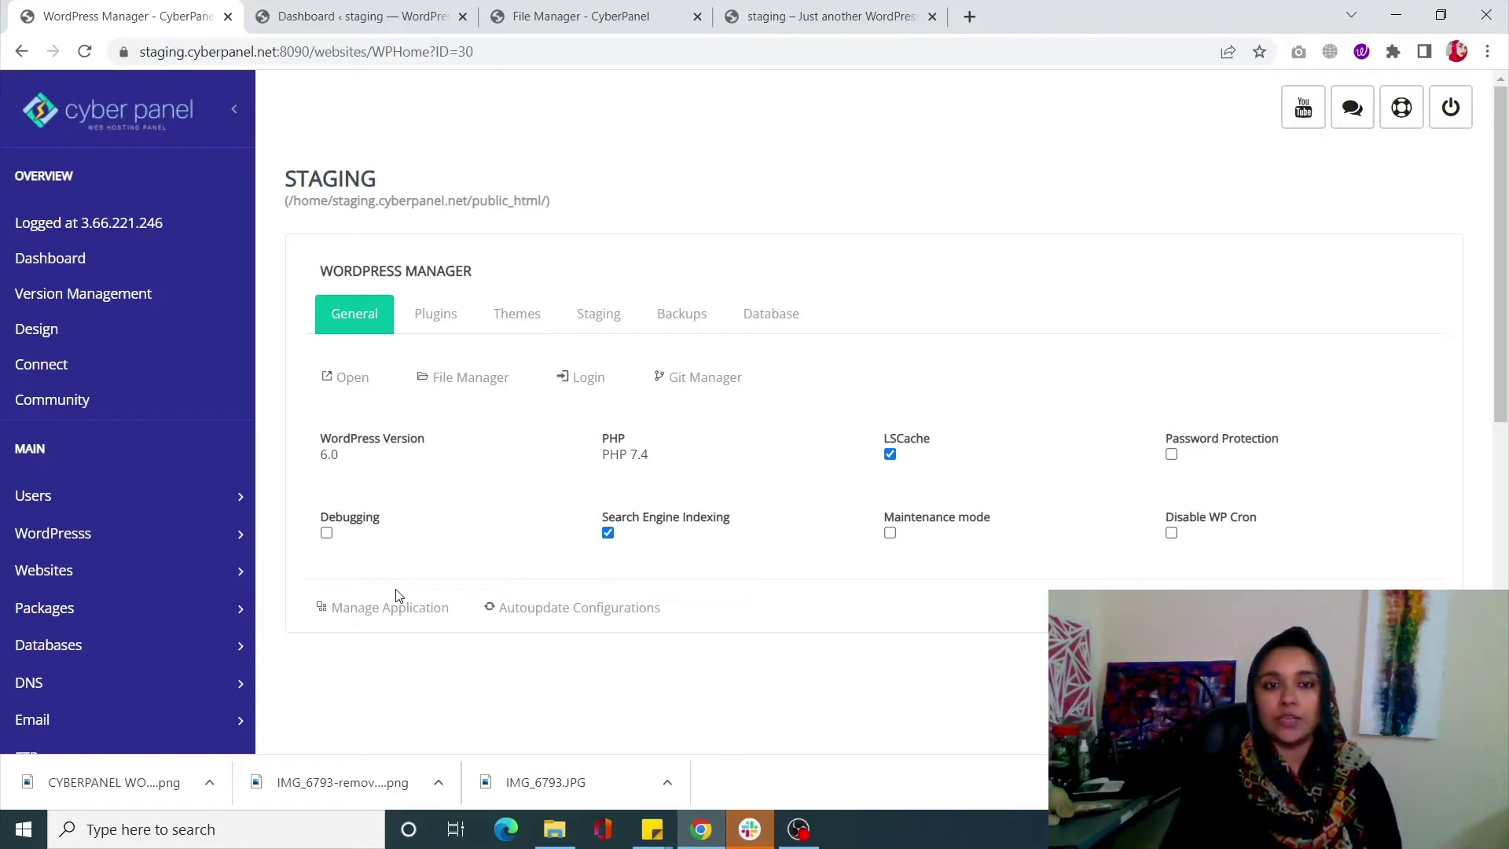
left_click(326, 533)
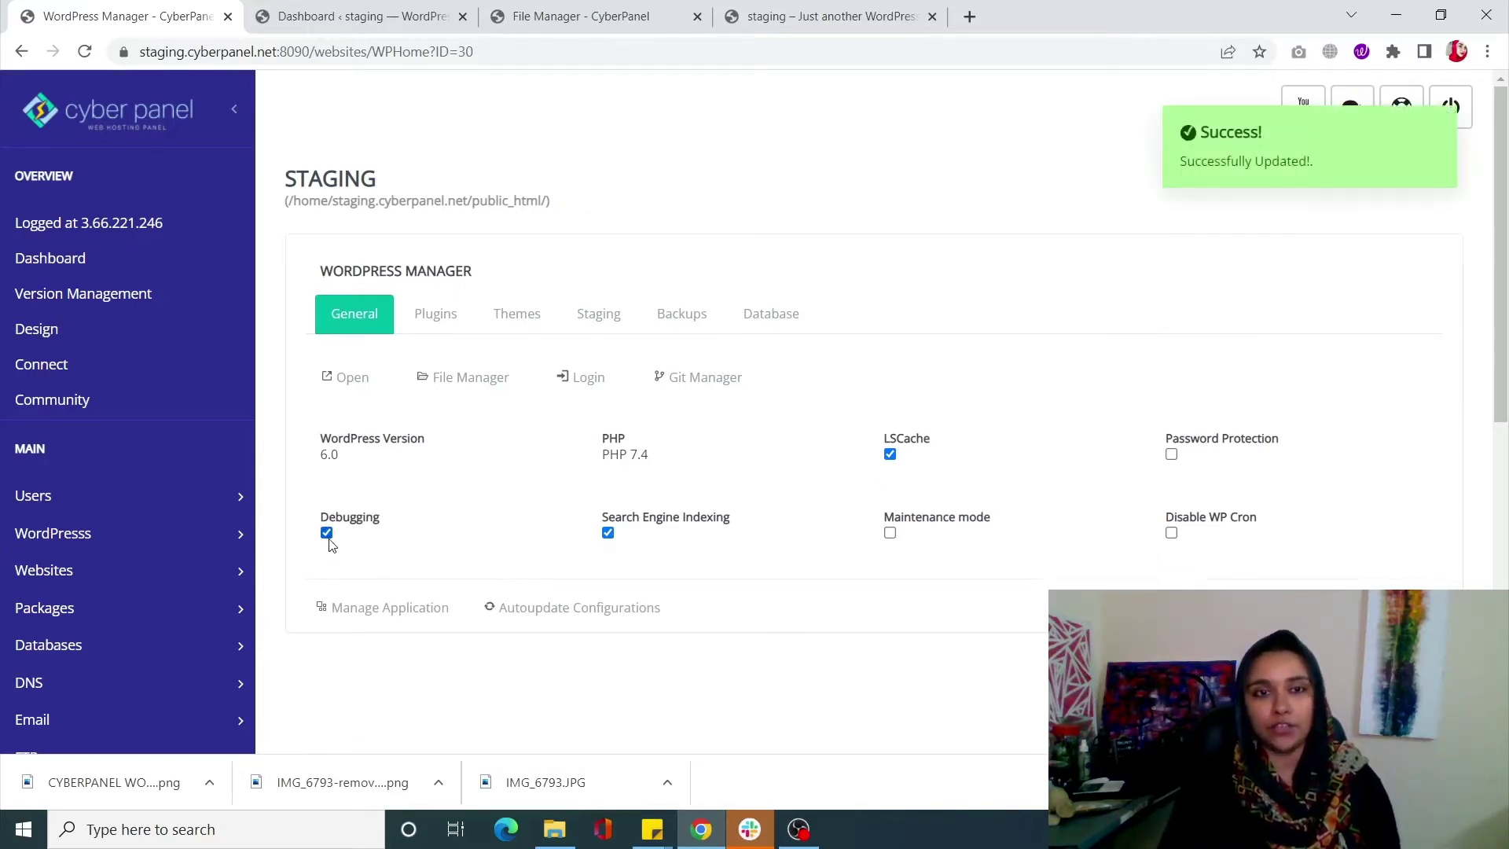
left_click(327, 534)
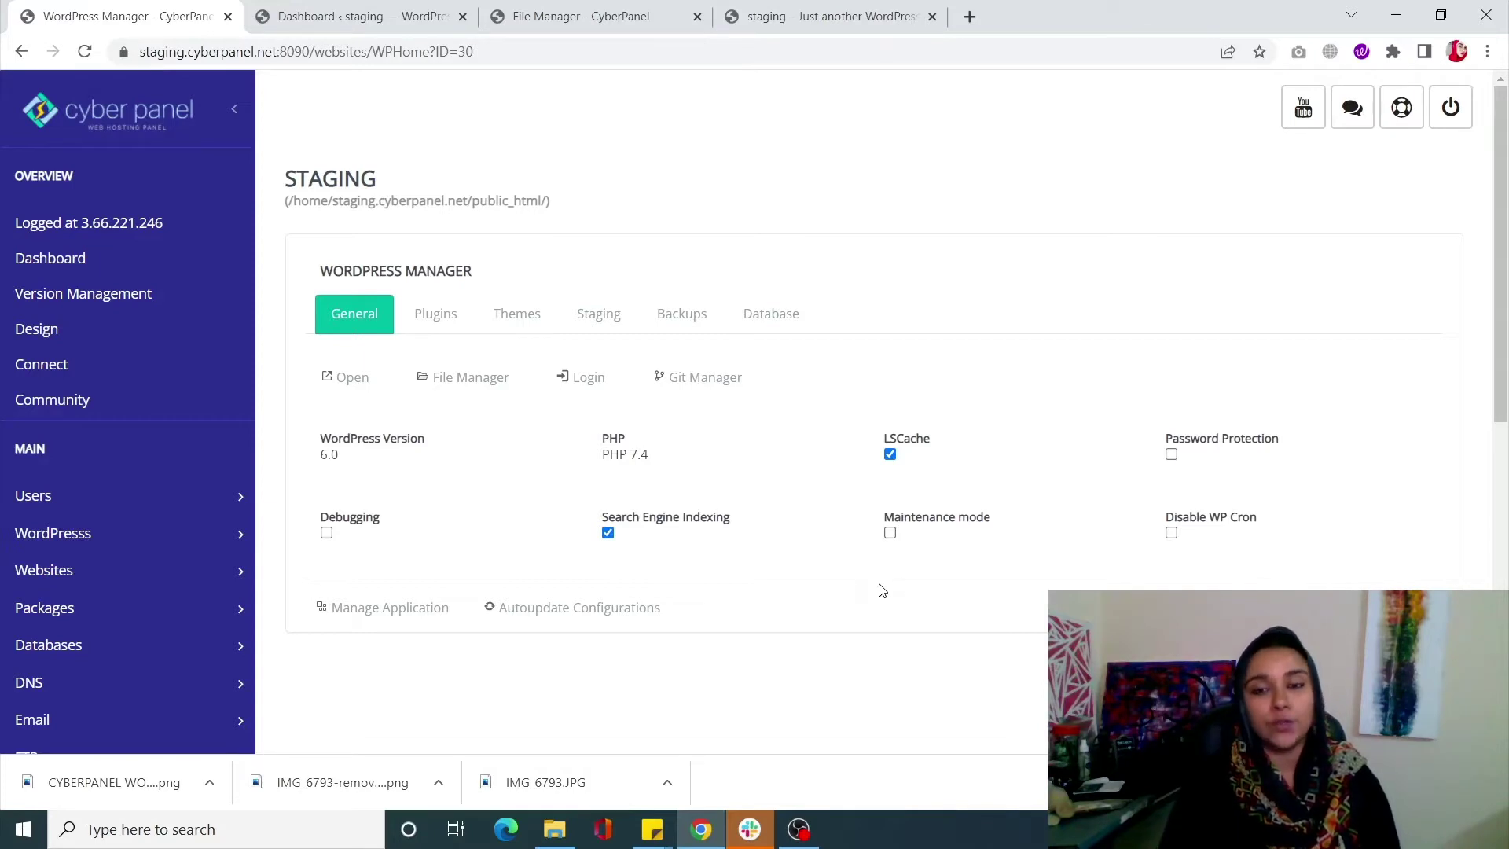
left_click(799, 829)
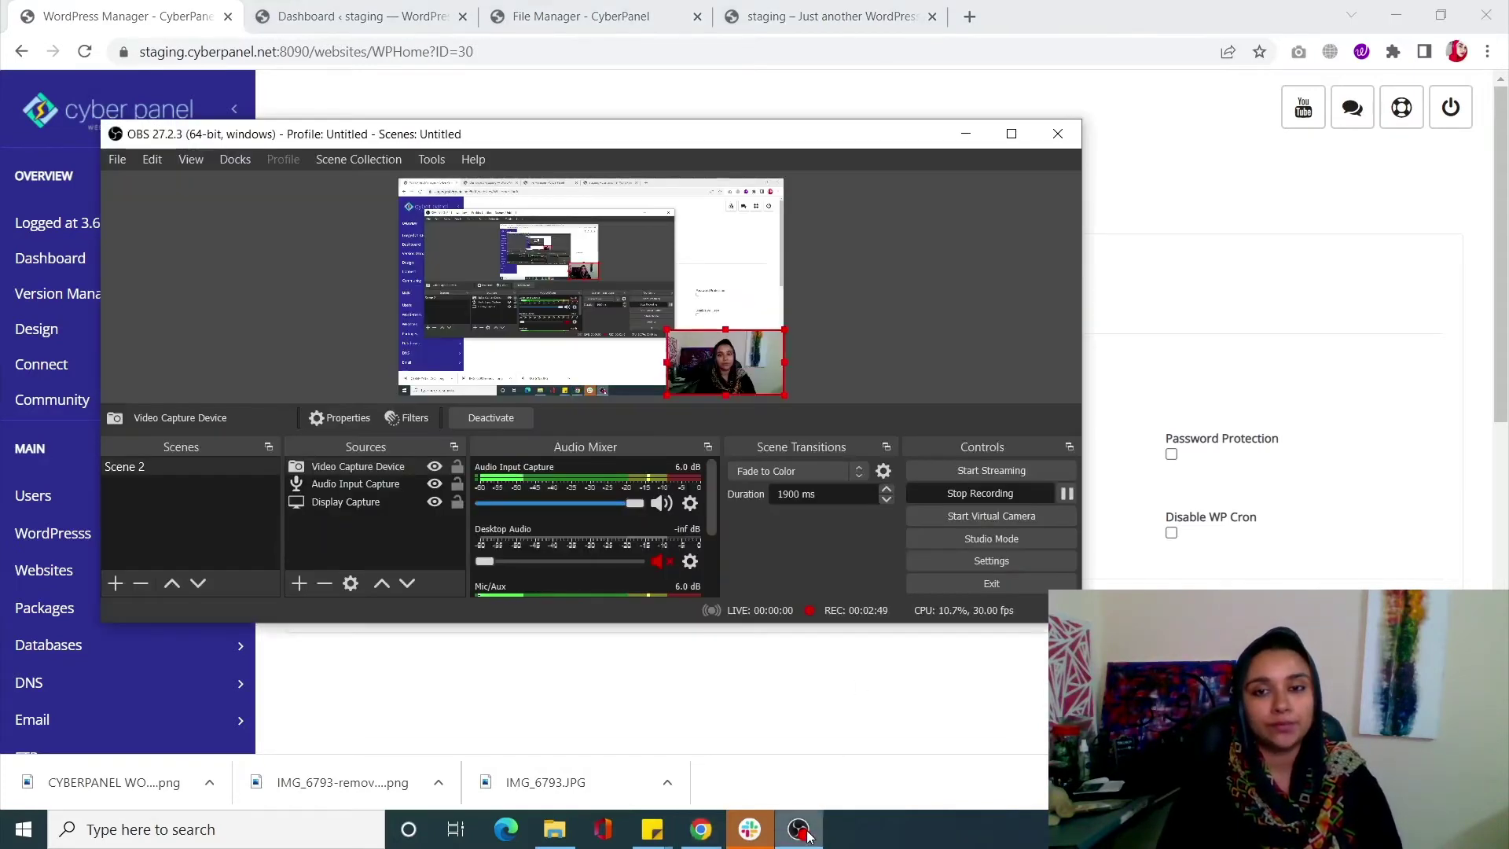
left_click(798, 829)
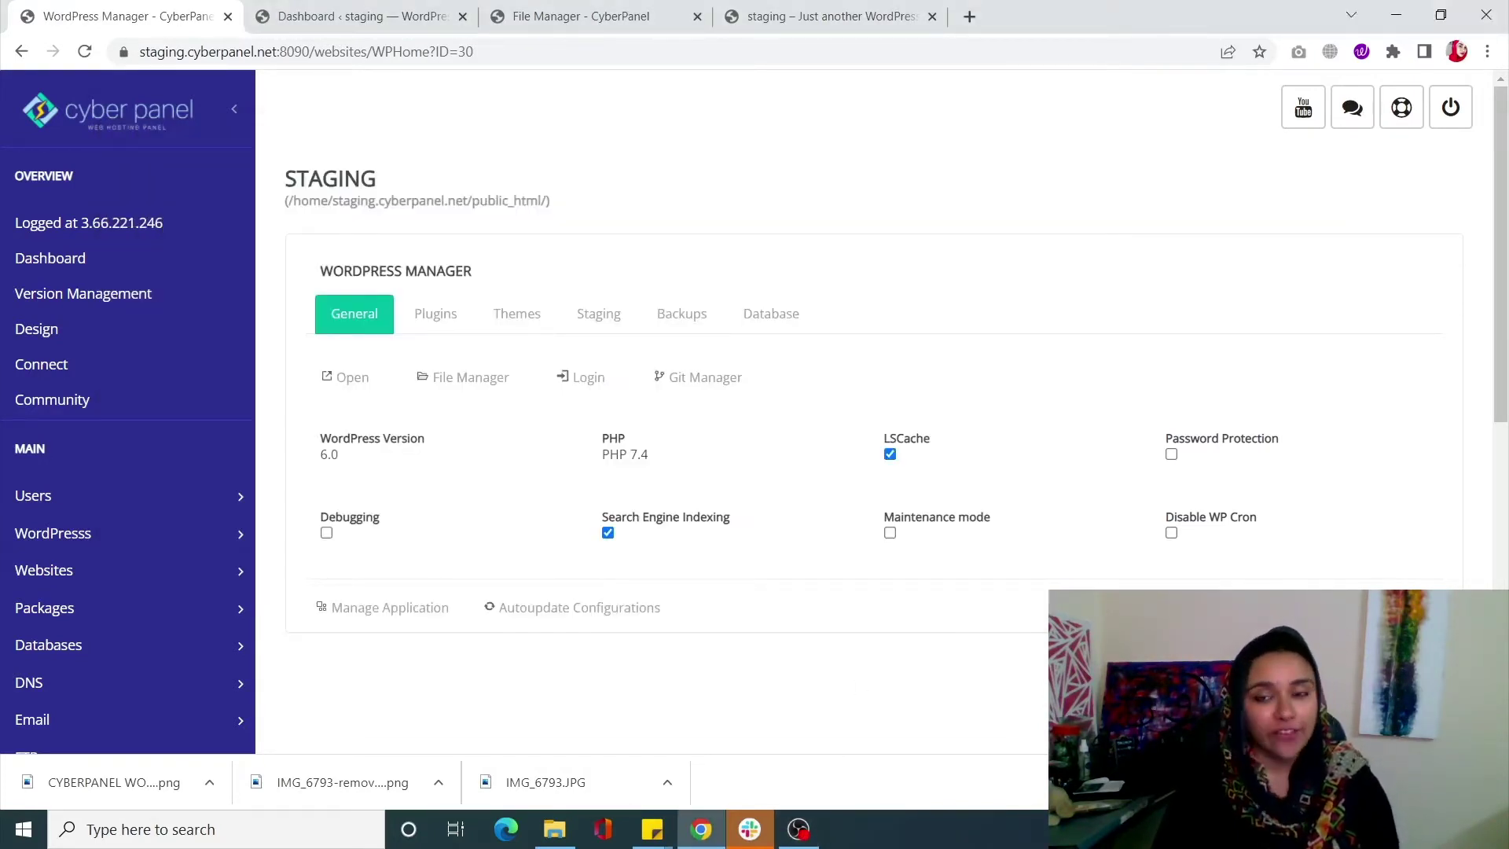
left_click(1171, 534)
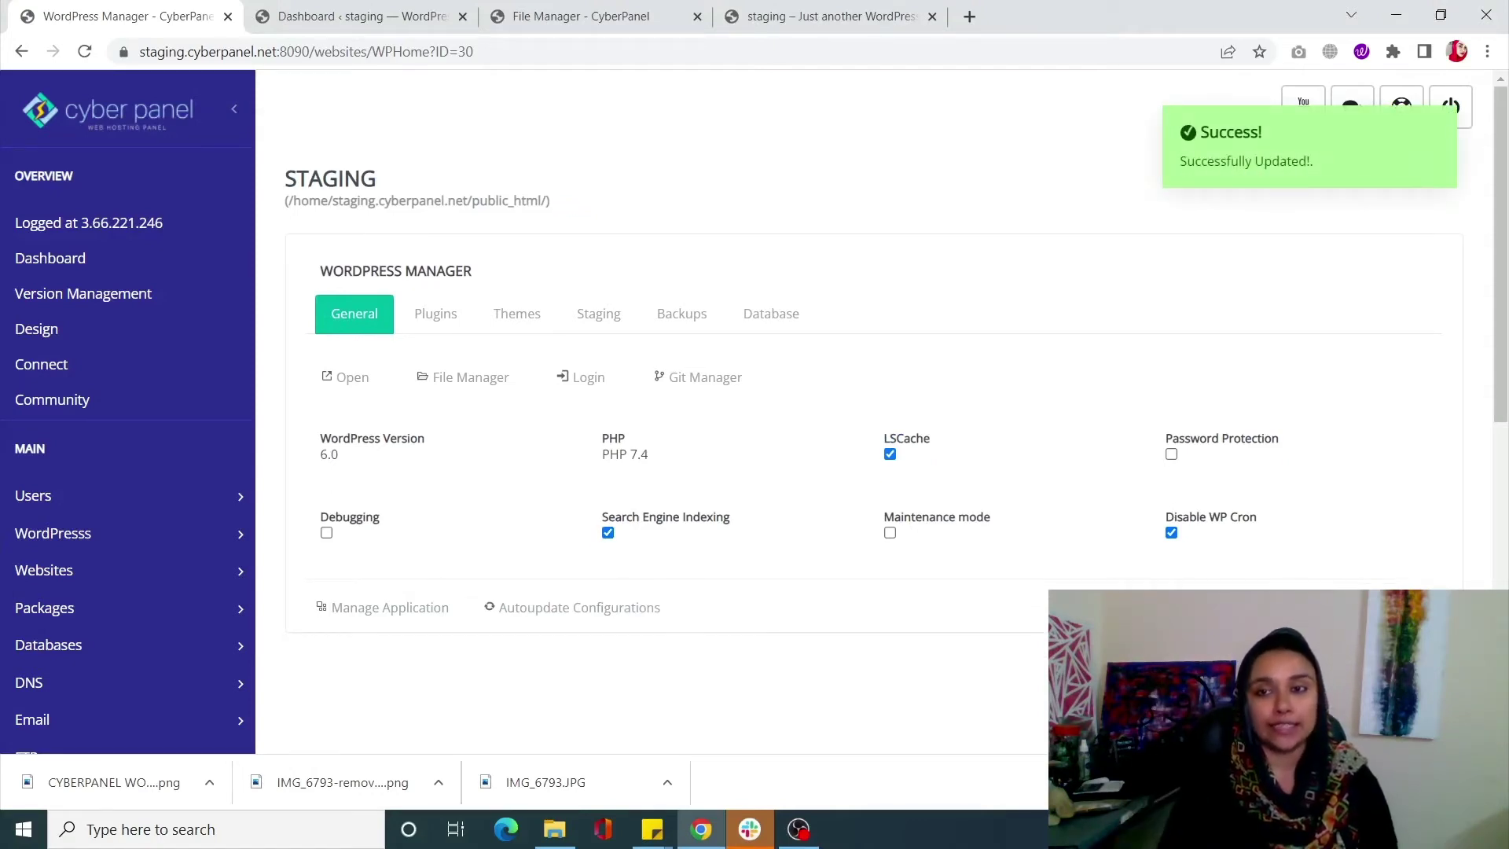
left_click(1171, 533)
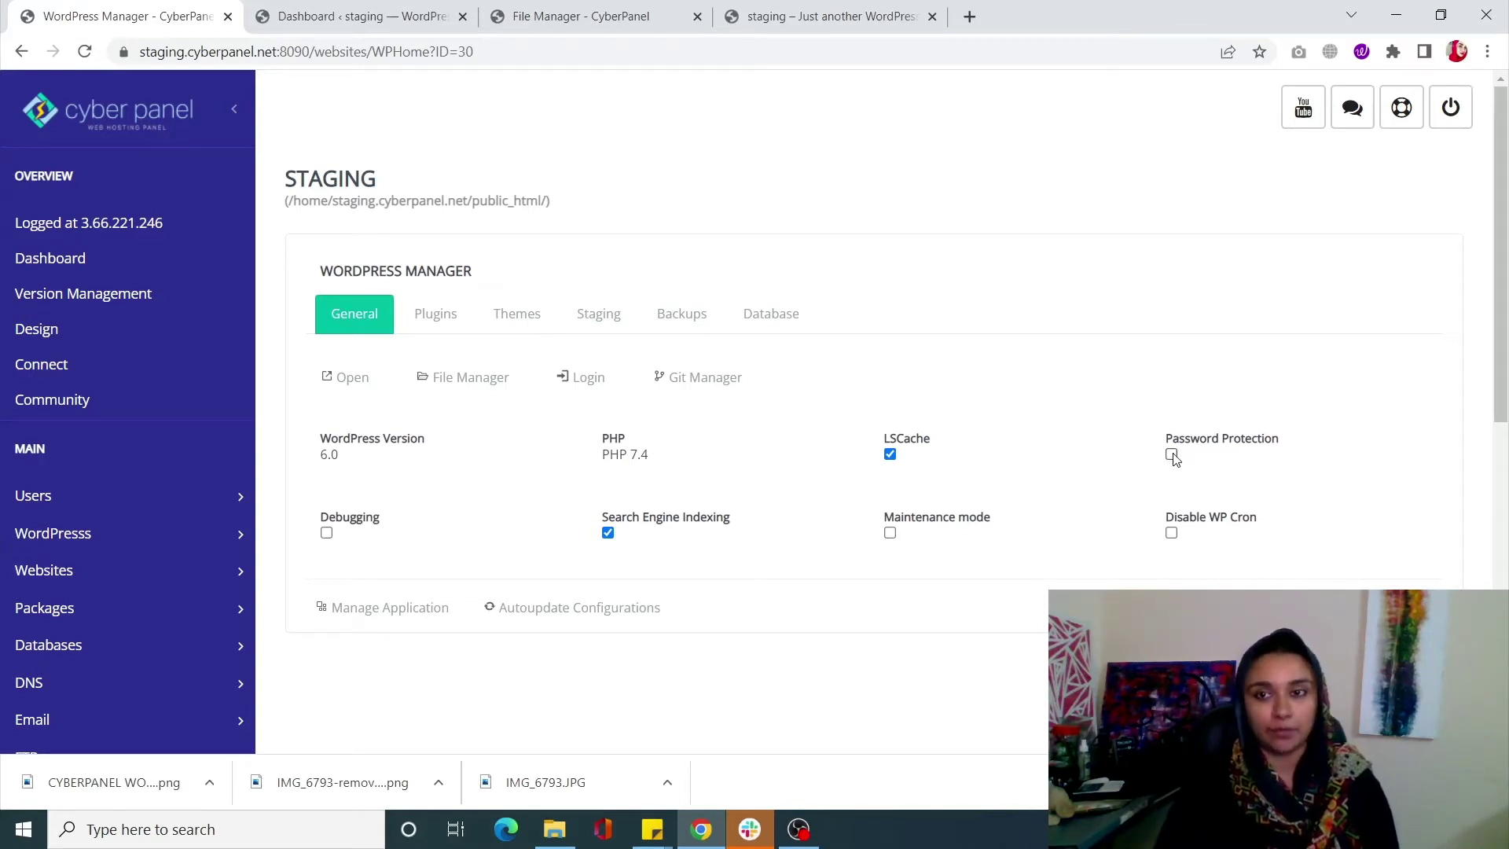
Enable password protection with username 'admin' and a password, declining the browser's password prompts
left_click(1173, 456)
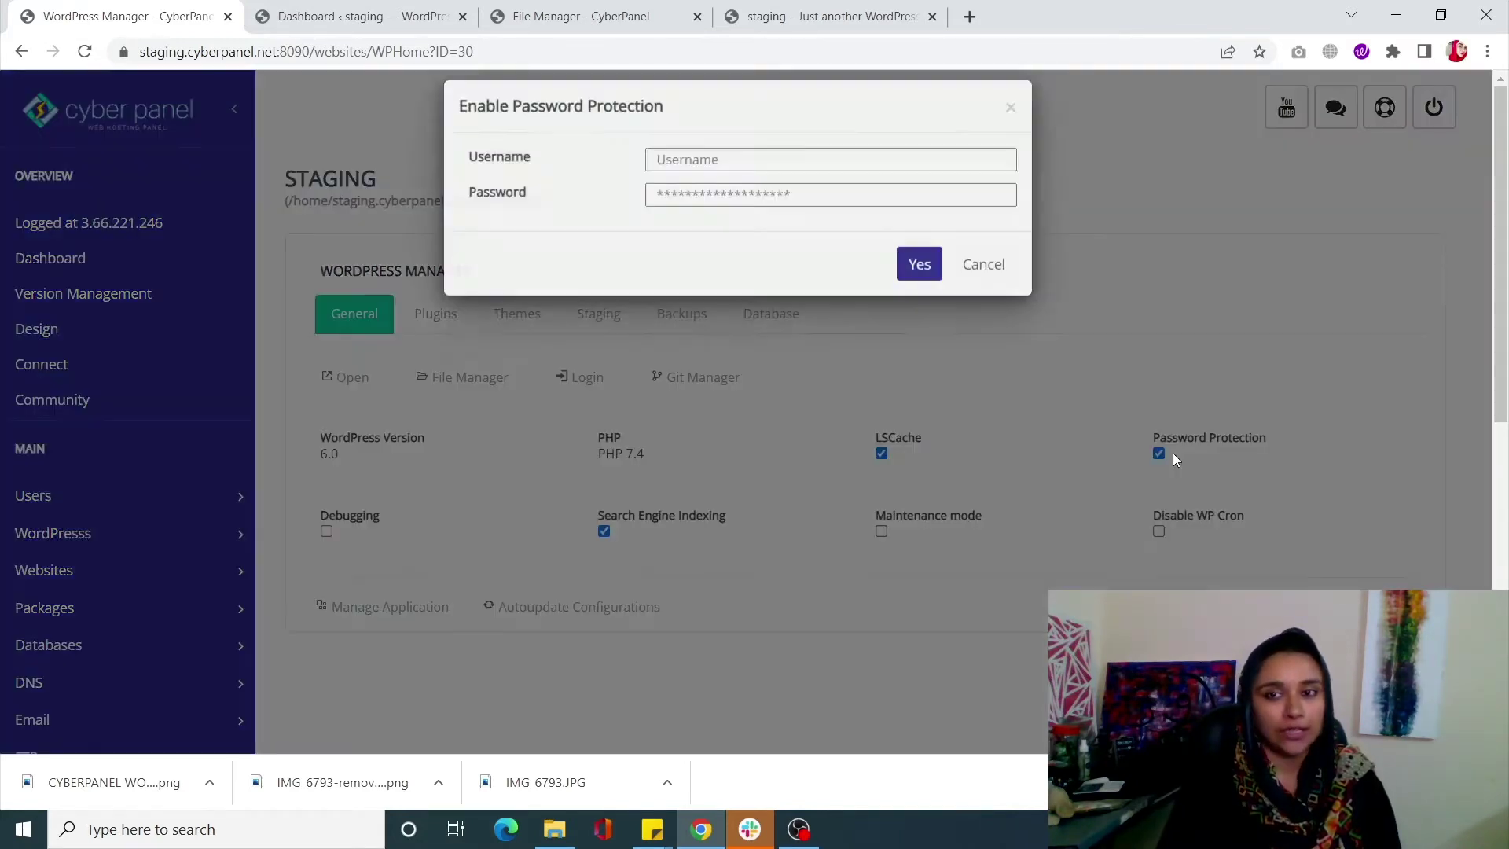
left_click(737, 171)
type("admin")
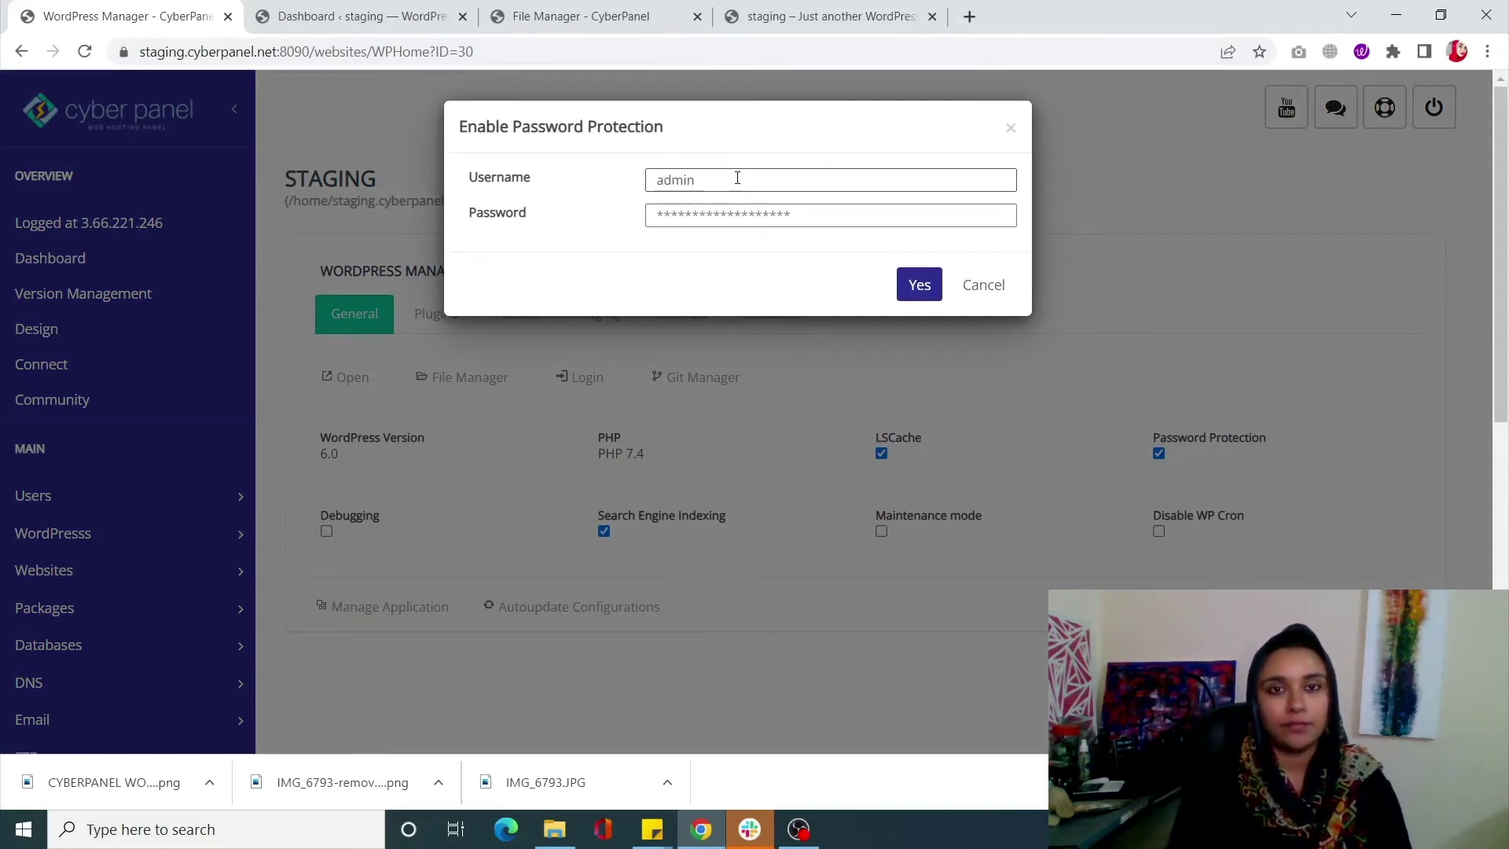
left_click(726, 215)
type("ad")
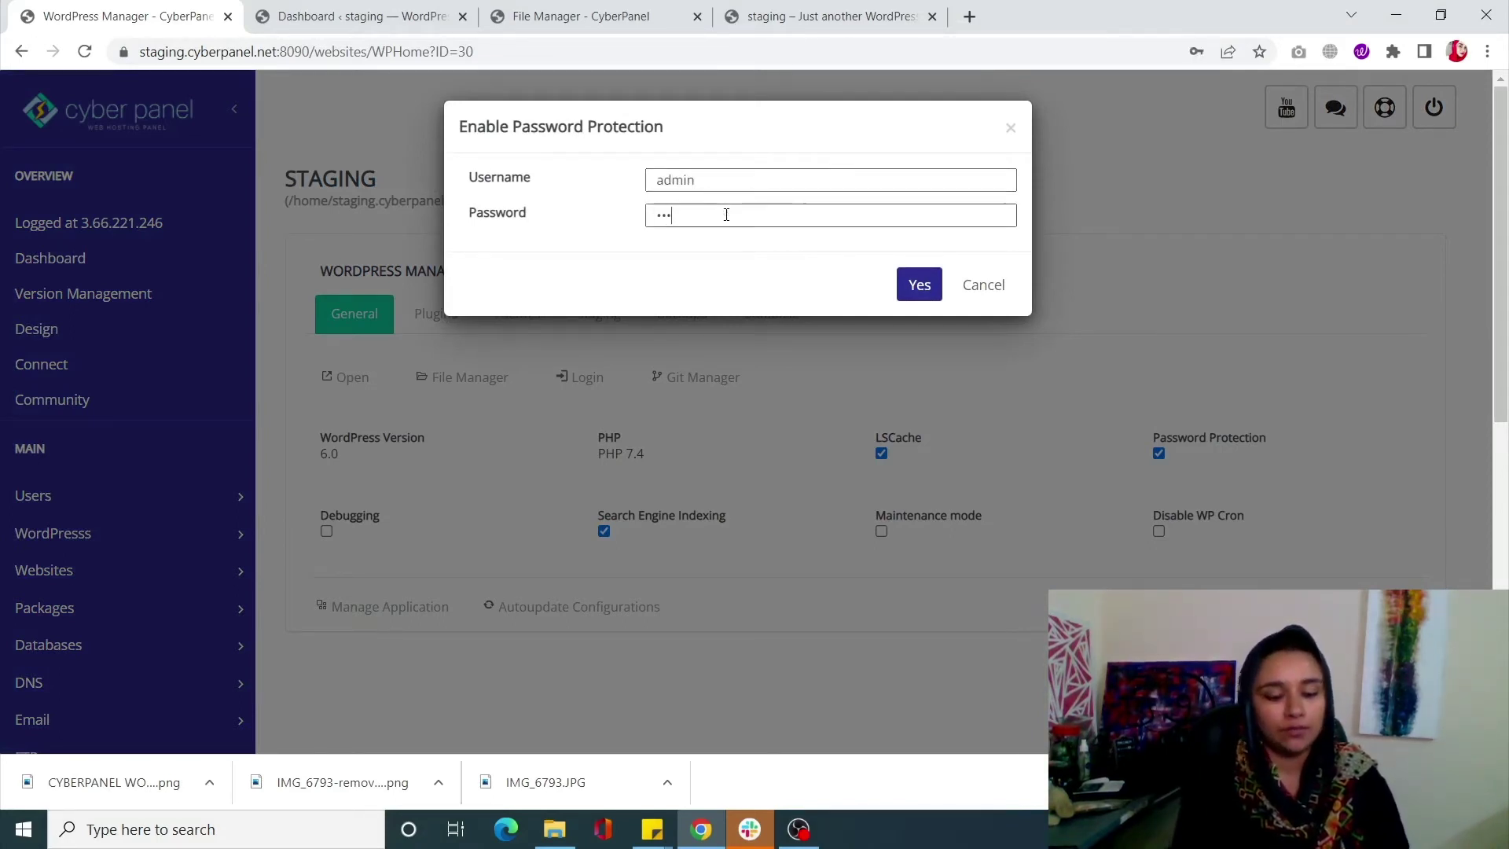
type("min")
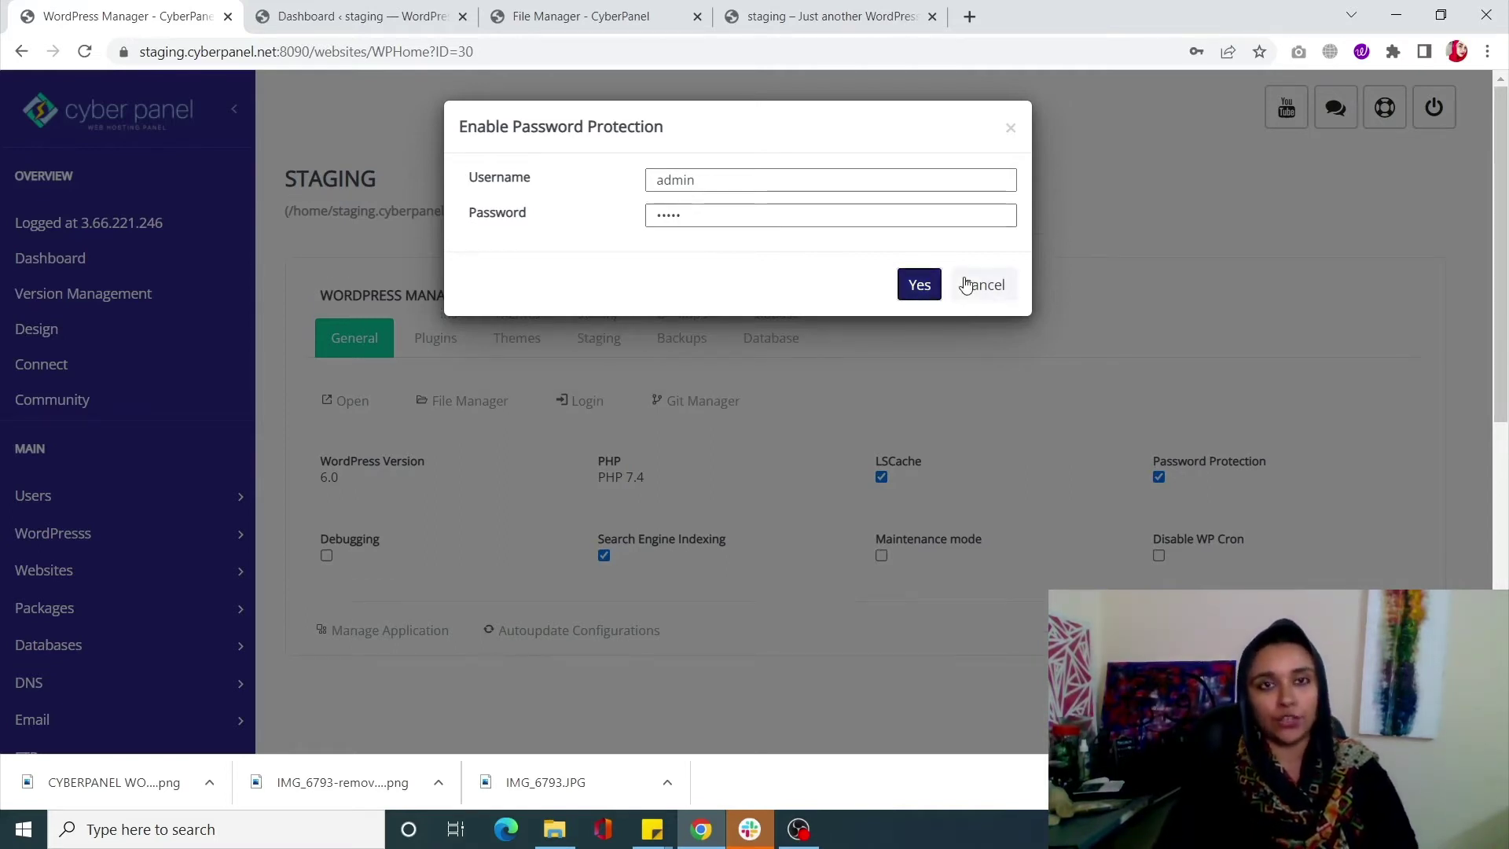
left_click(916, 284)
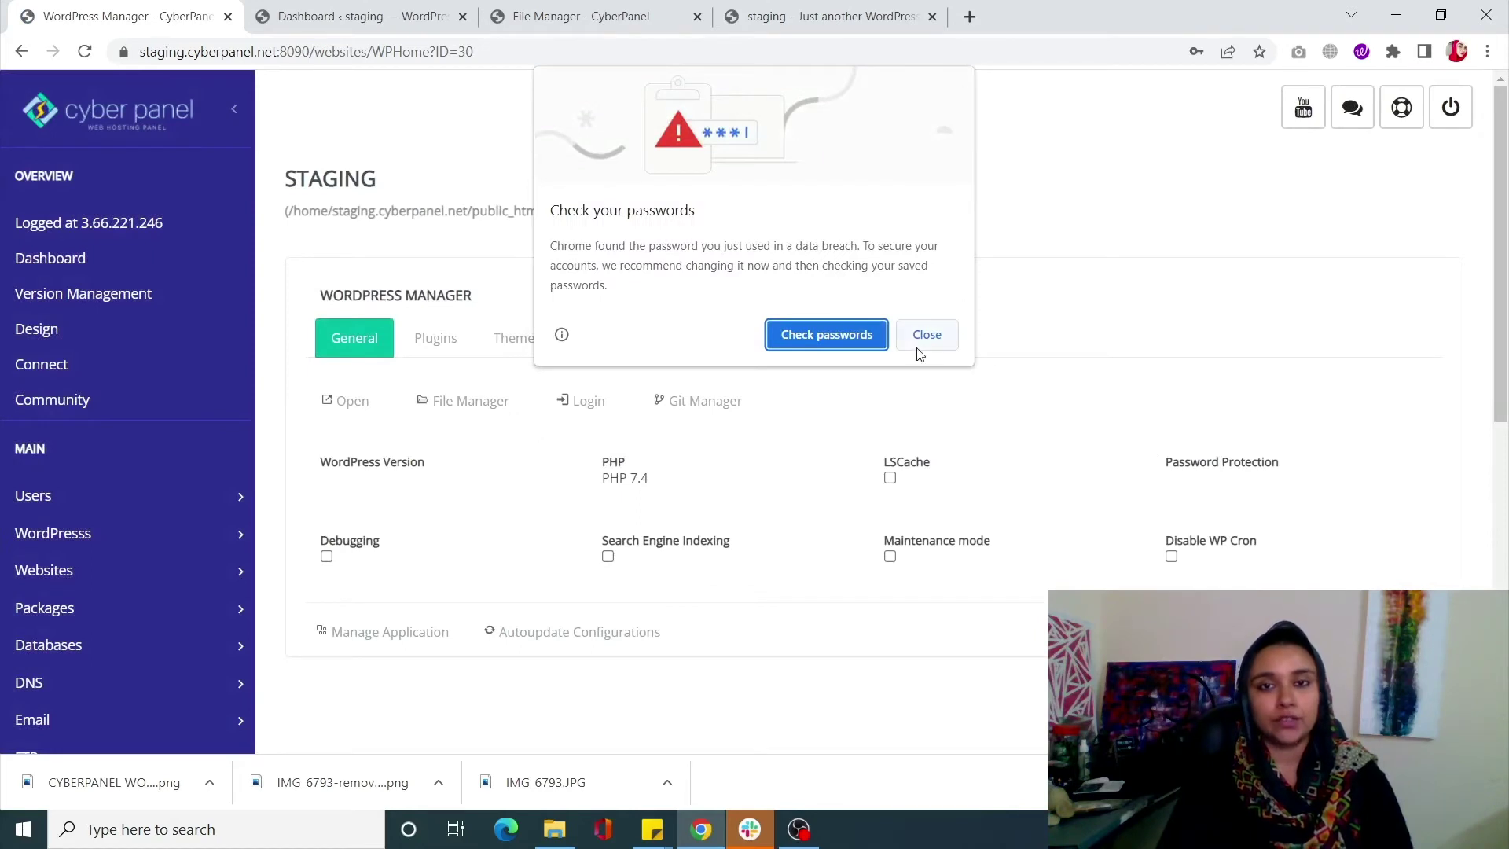
left_click(914, 346)
left_click(1246, 330)
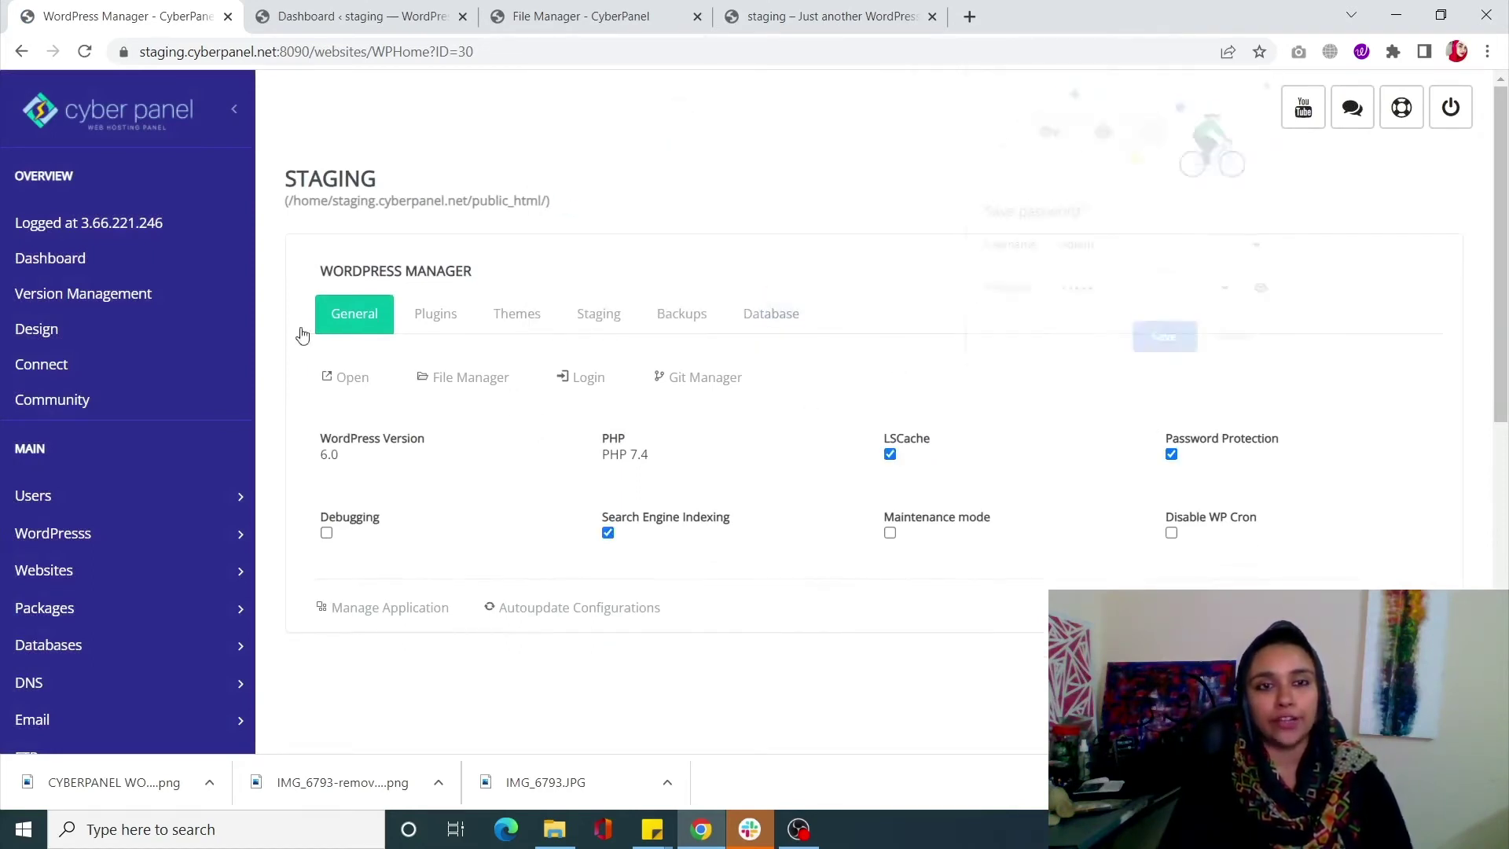
right_click(340, 377)
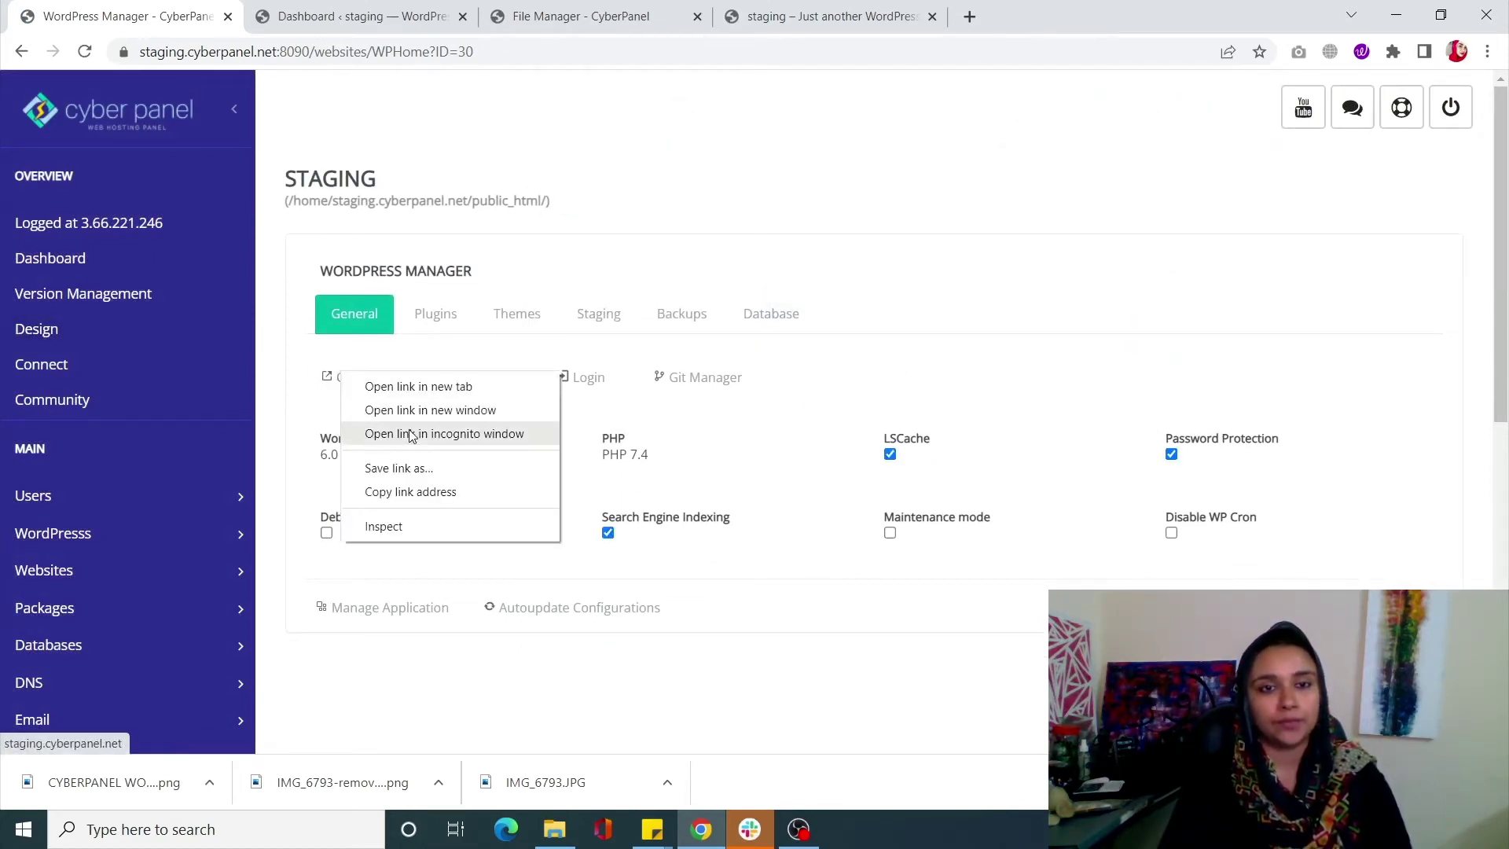
left_click(407, 432)
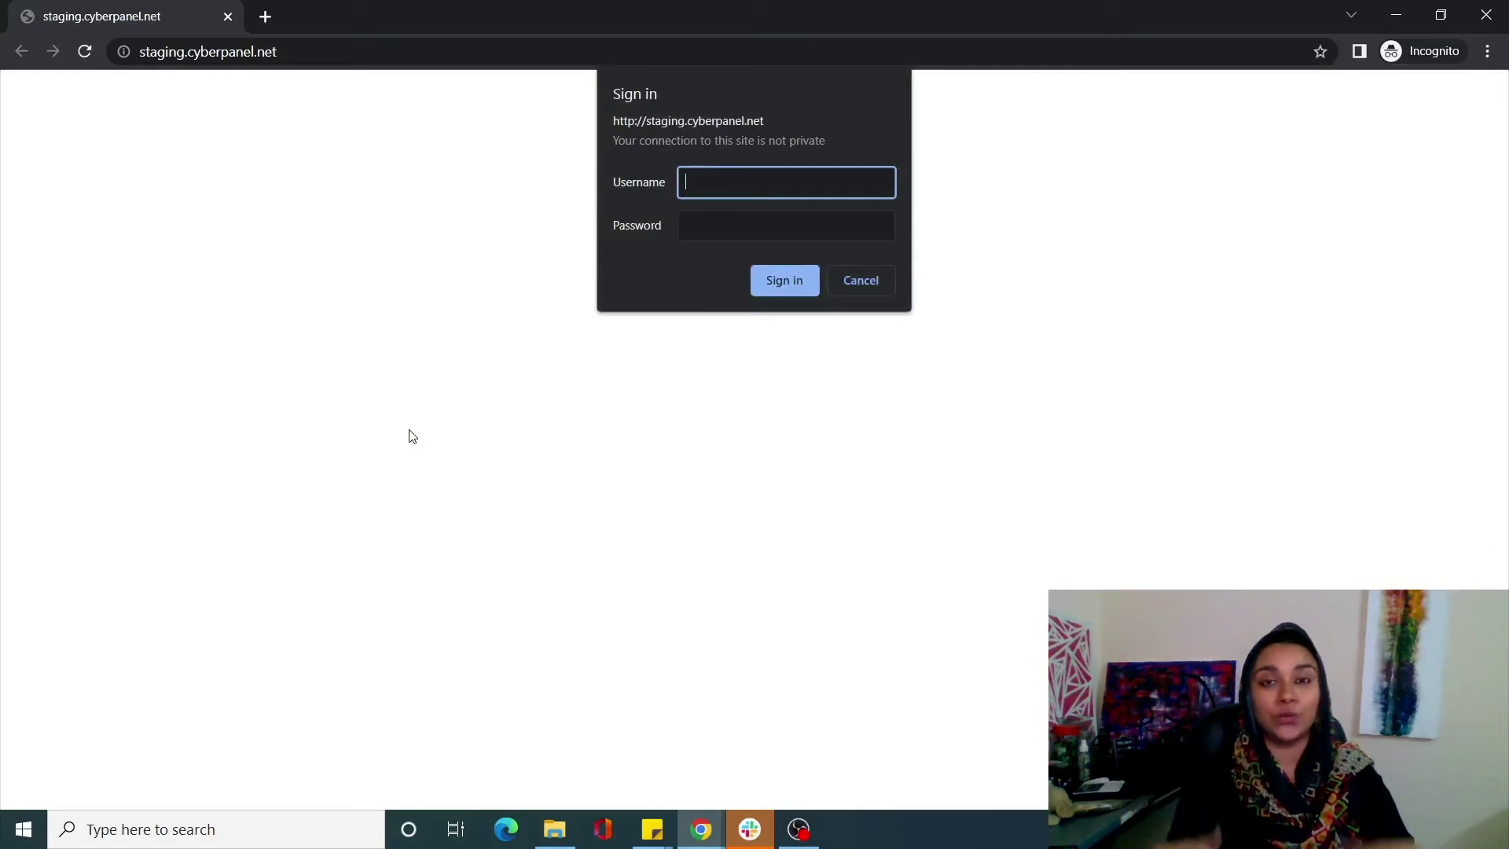
type("admin")
left_click(761, 234)
type("•••••")
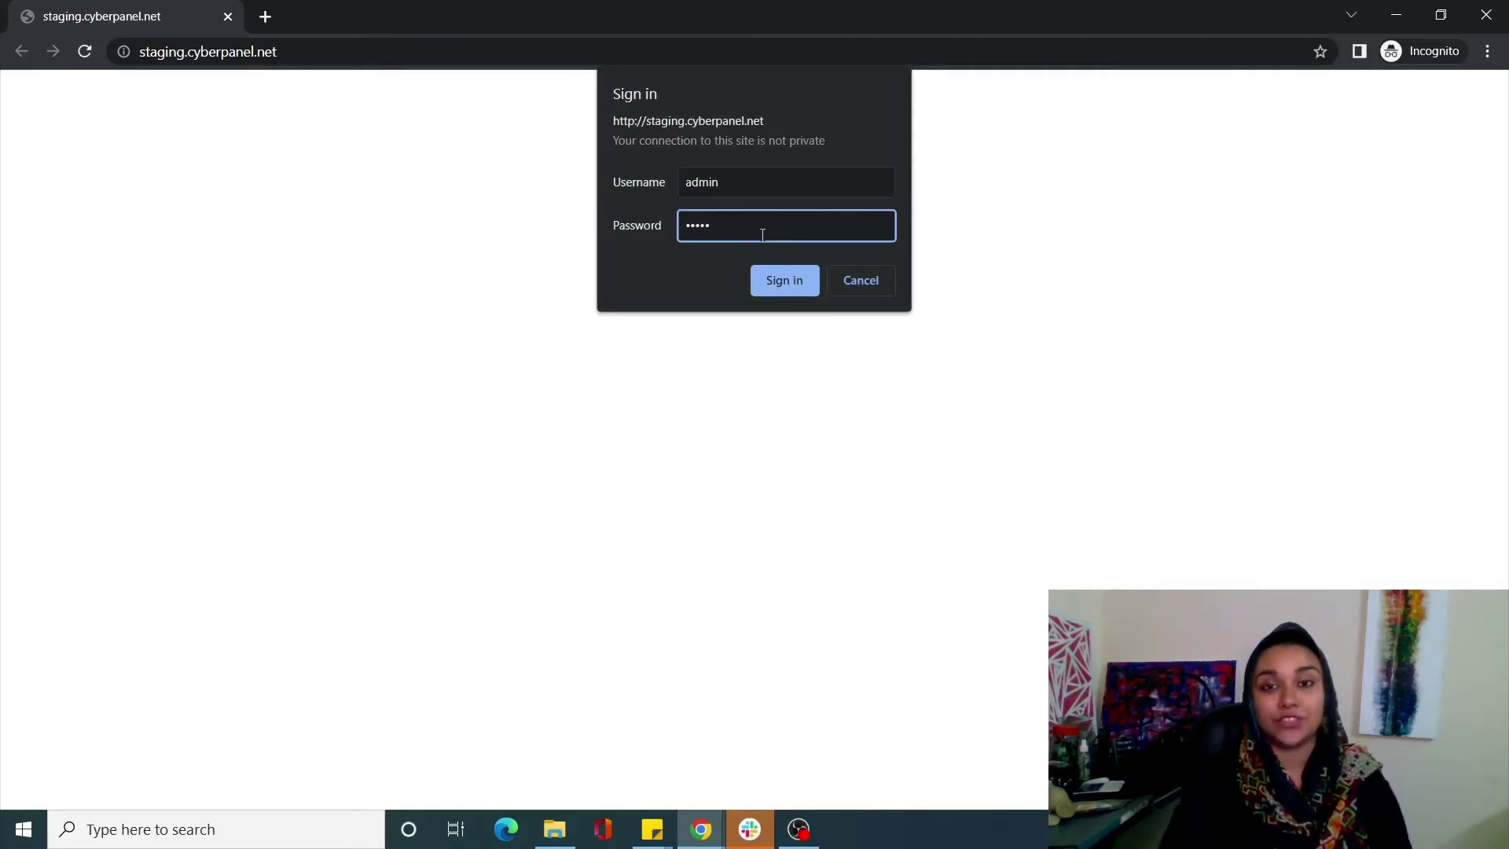
left_click(783, 292)
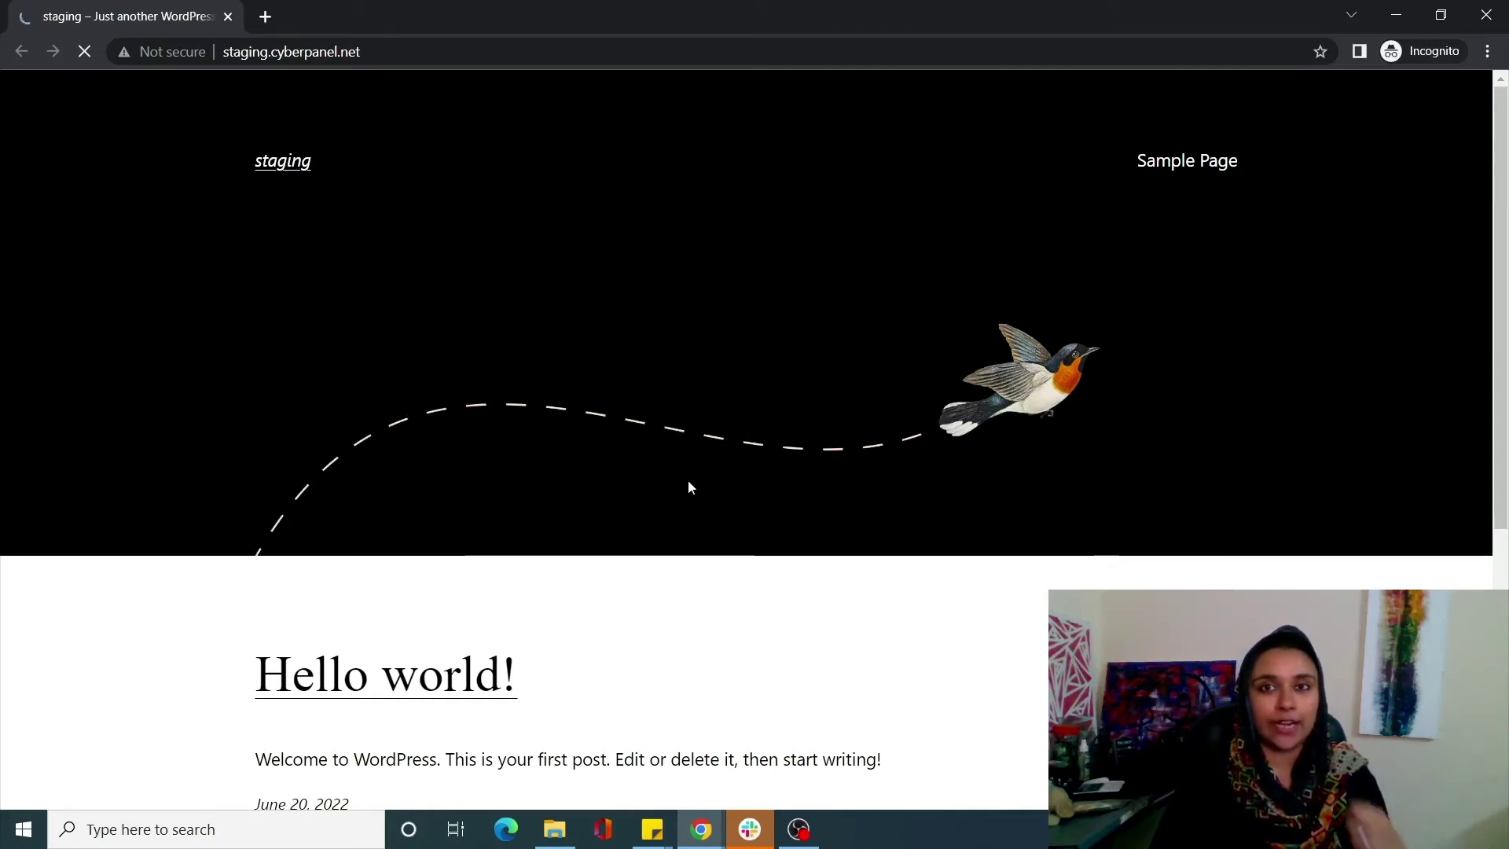
left_click(1488, 19)
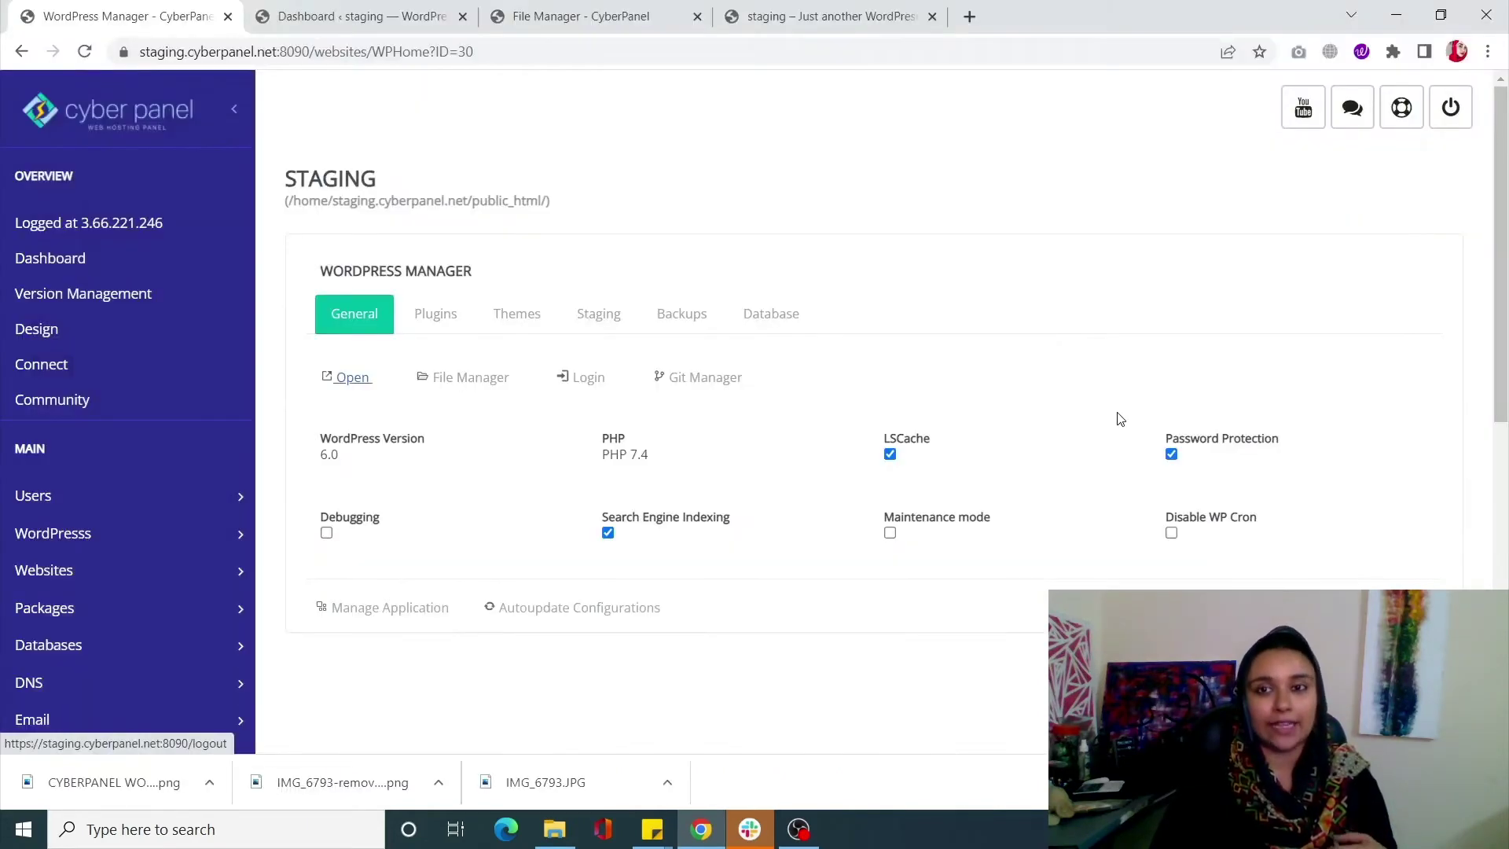
Disable password protection and update the akismet plugin from the Plugins list
left_click(1172, 455)
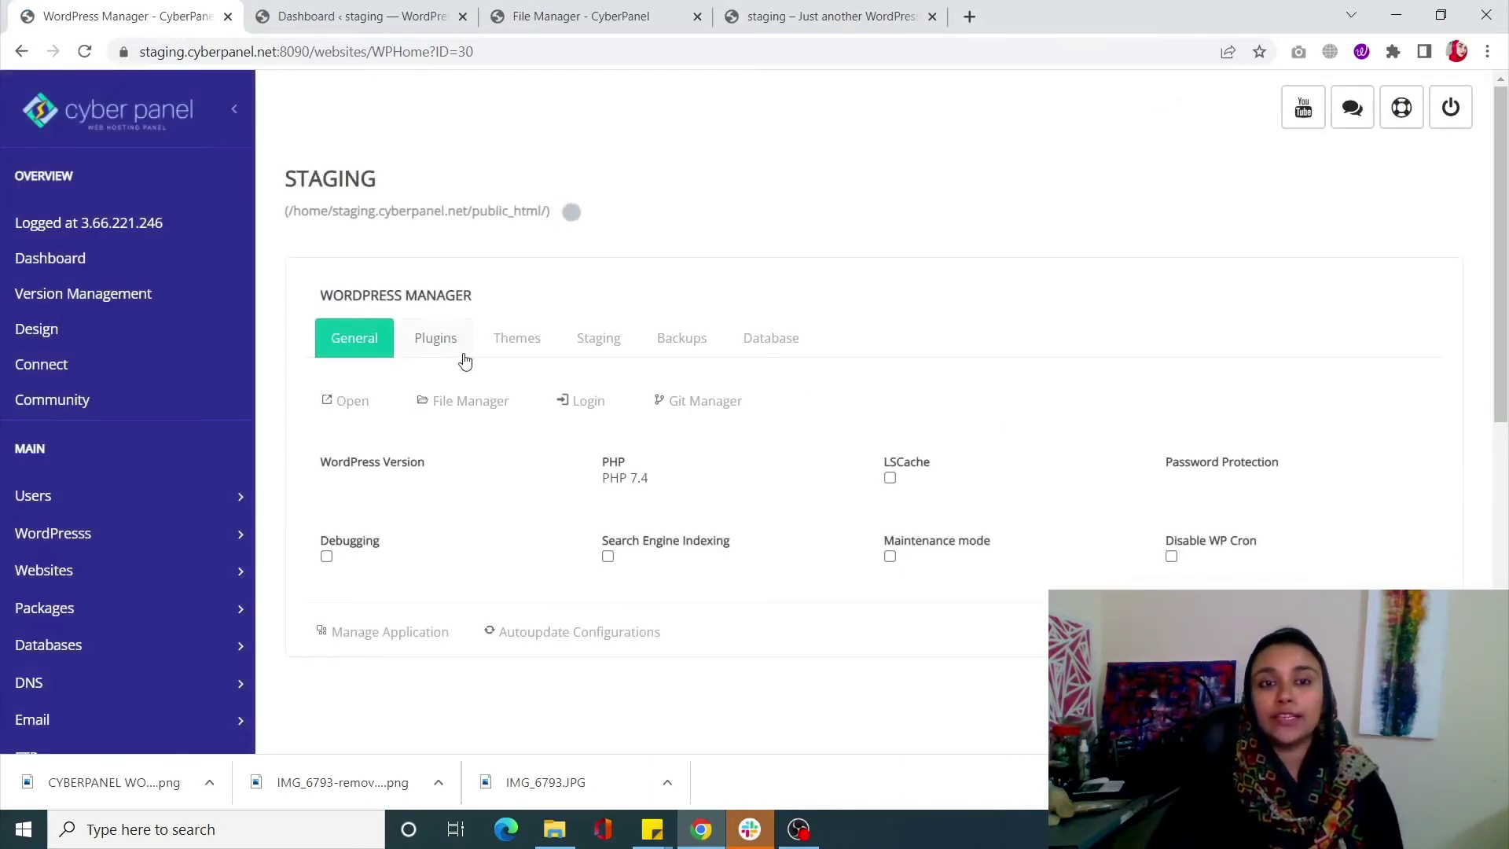
left_click(448, 348)
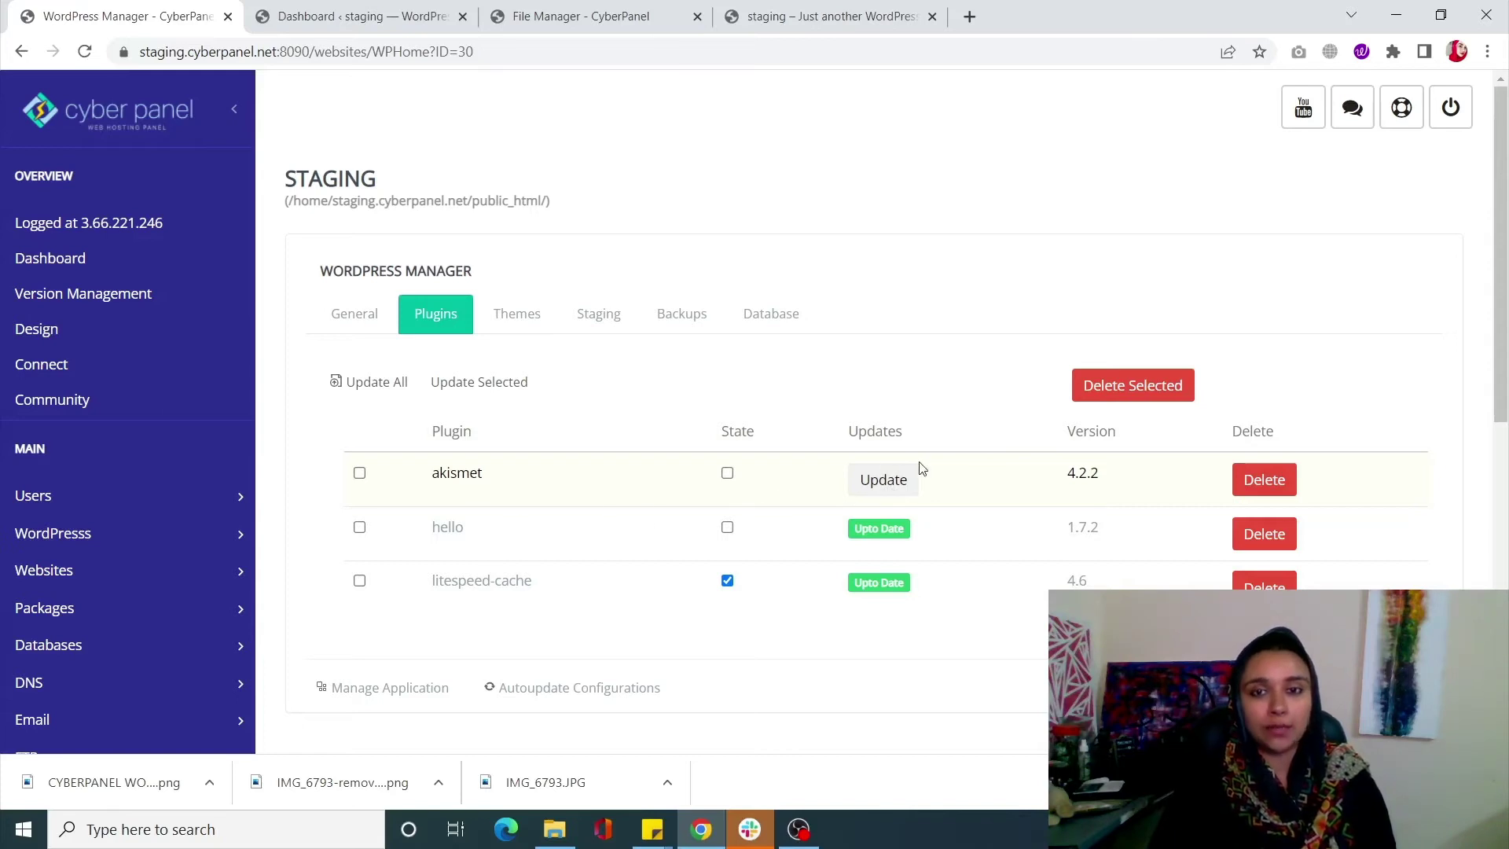
left_click(899, 499)
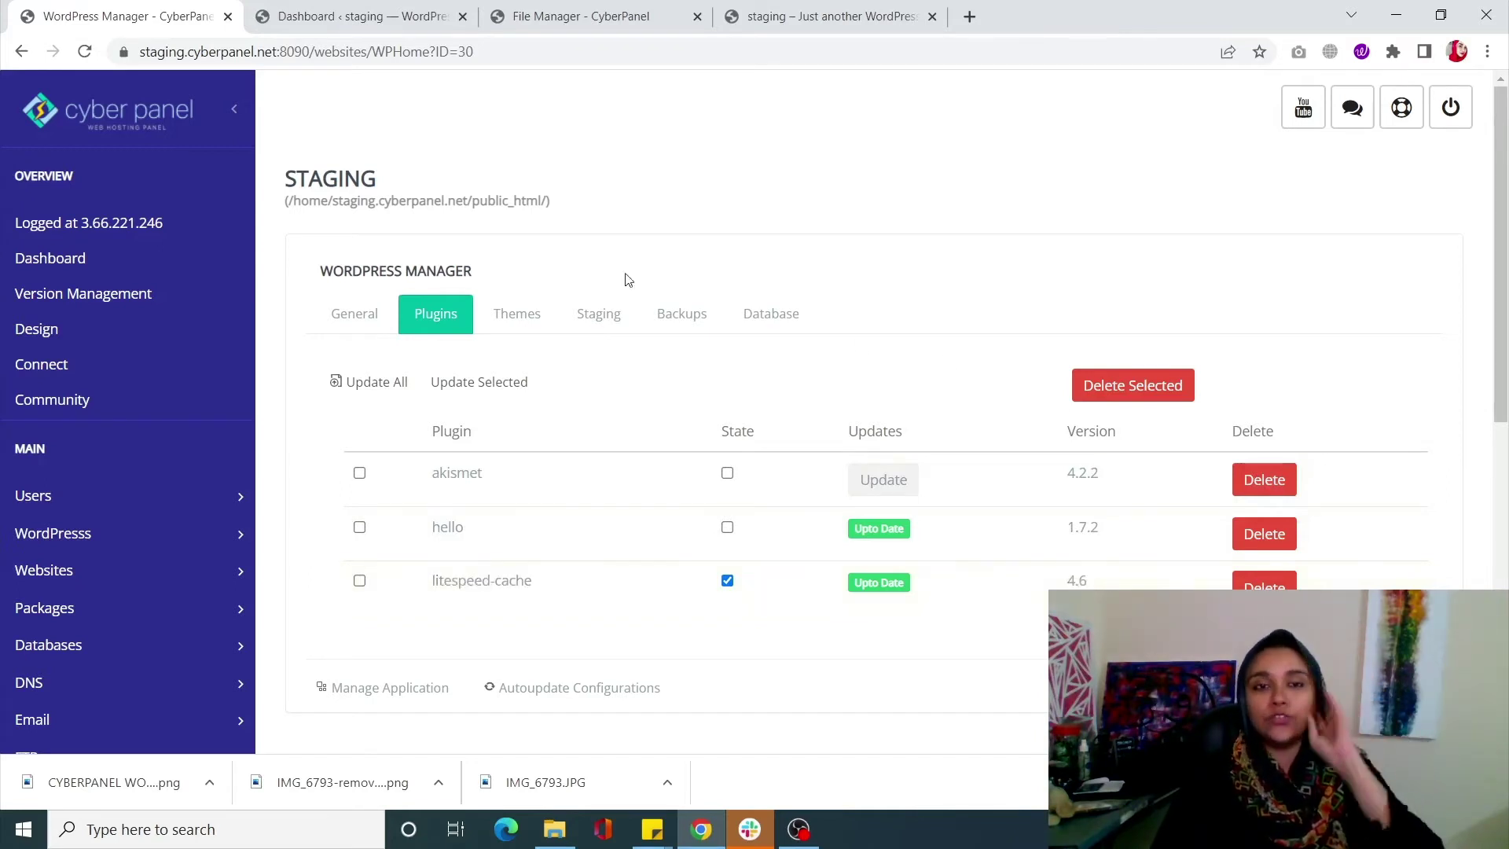
left_click(545, 330)
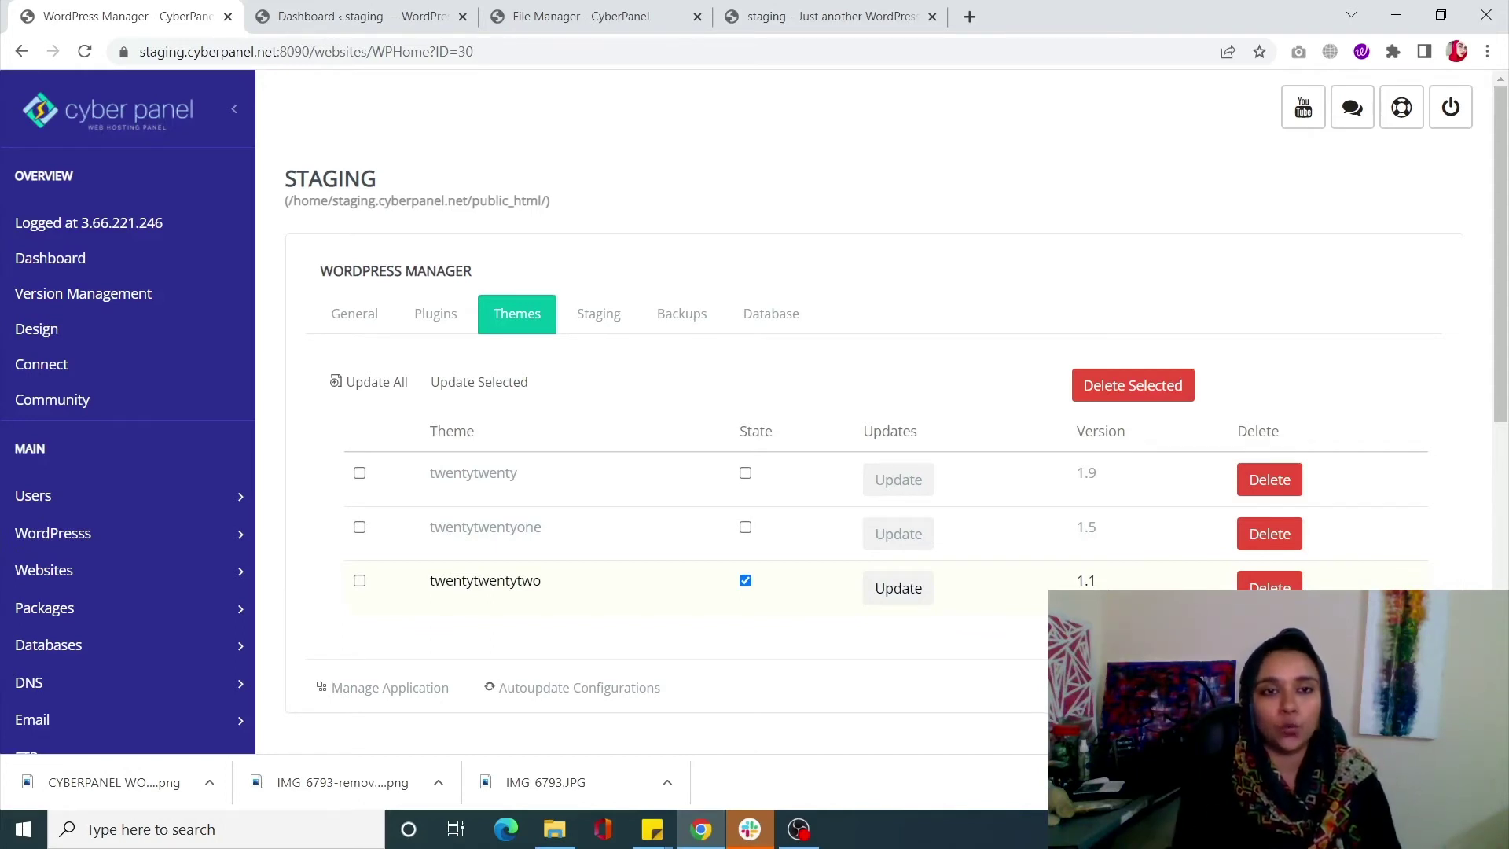
Bring up the Create Backup form with backup type Website and Database Both
left_click(605, 335)
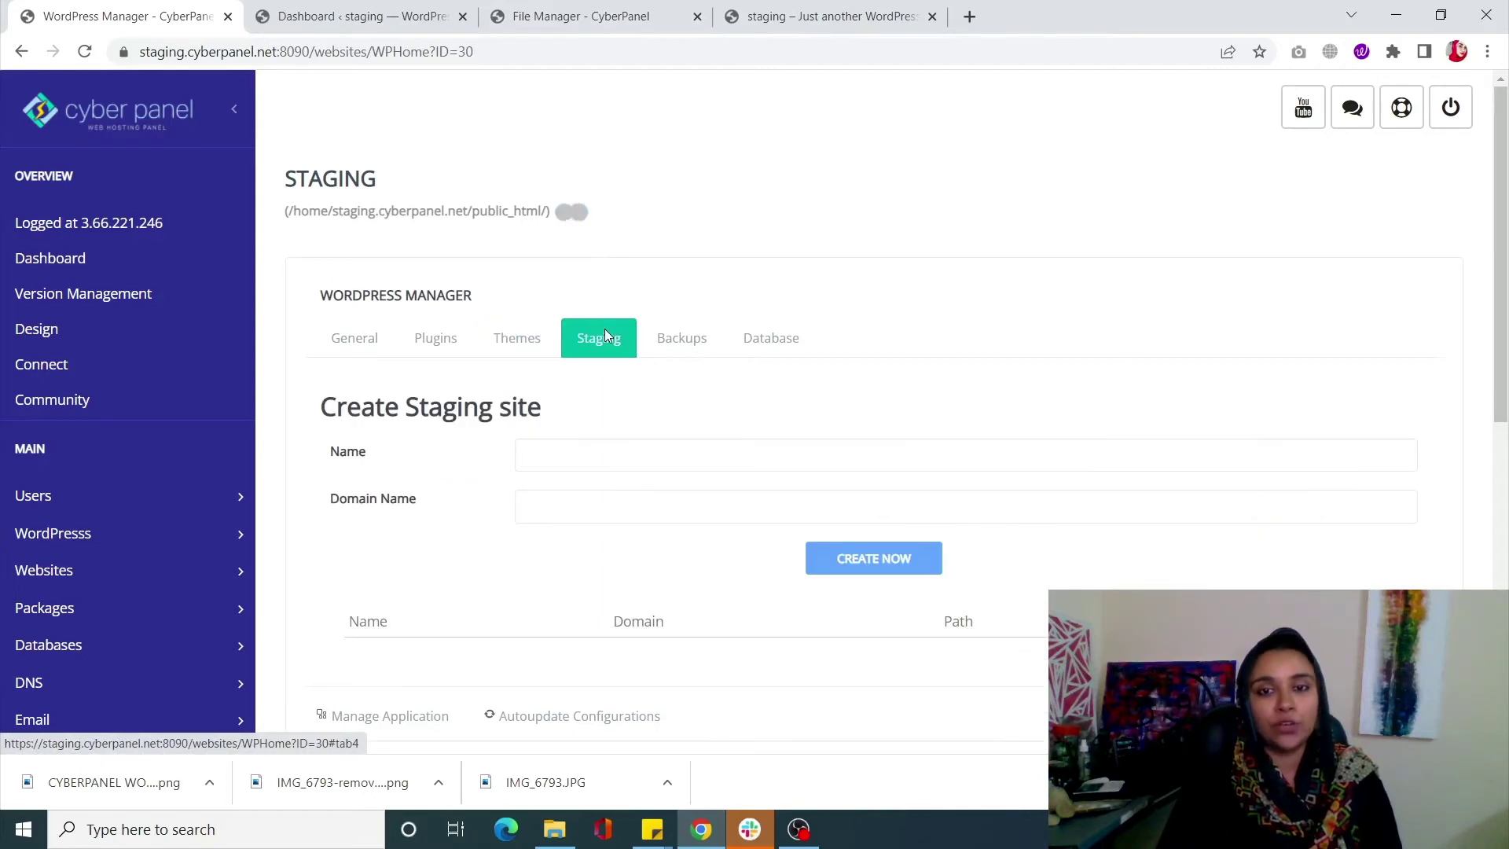
scroll(808, 401, "down", 1)
scroll(901, 468, "down", 1)
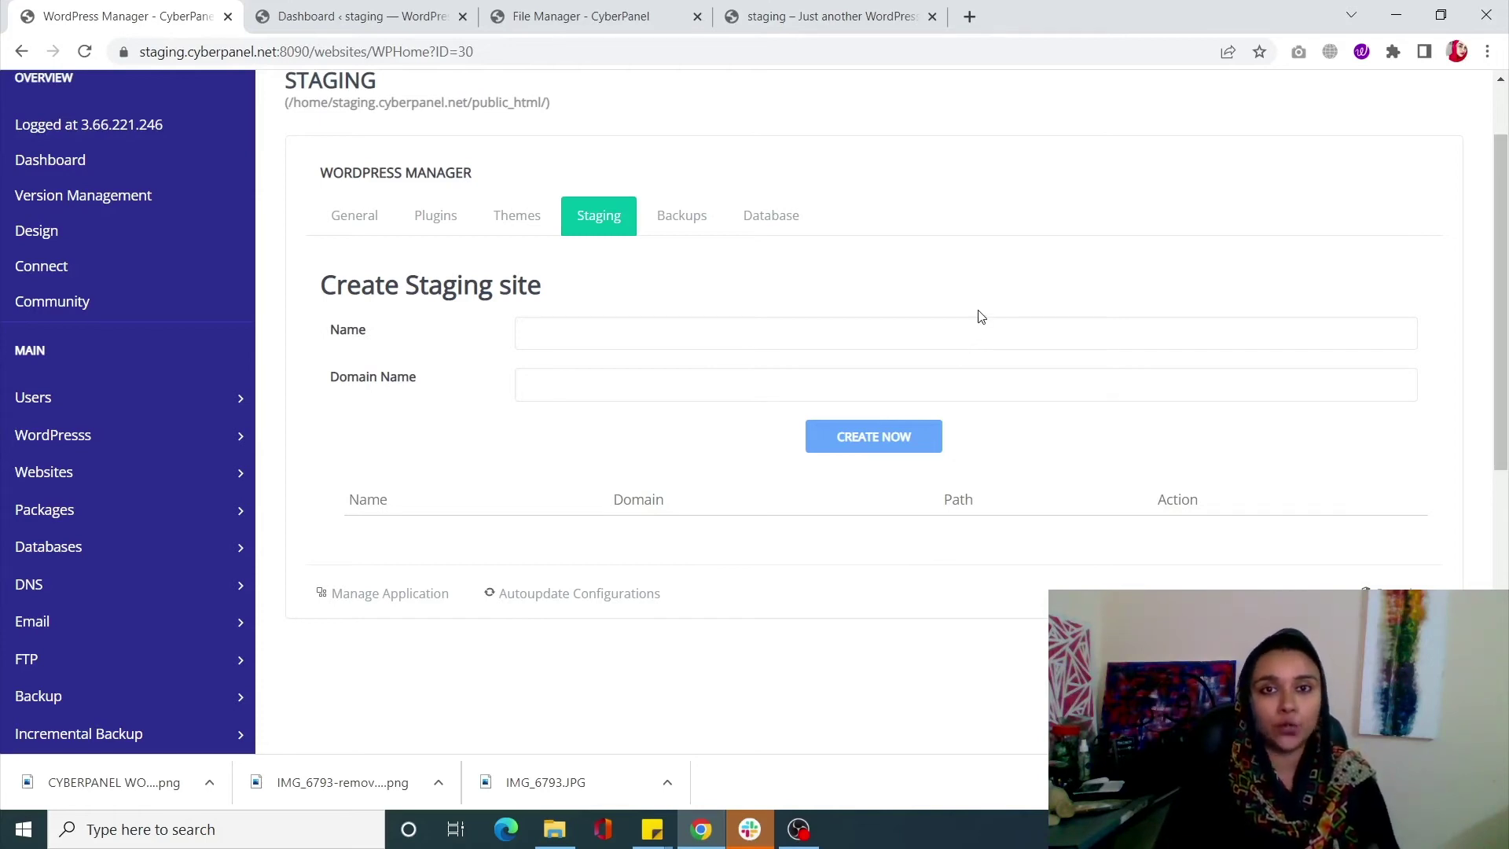
left_click(657, 226)
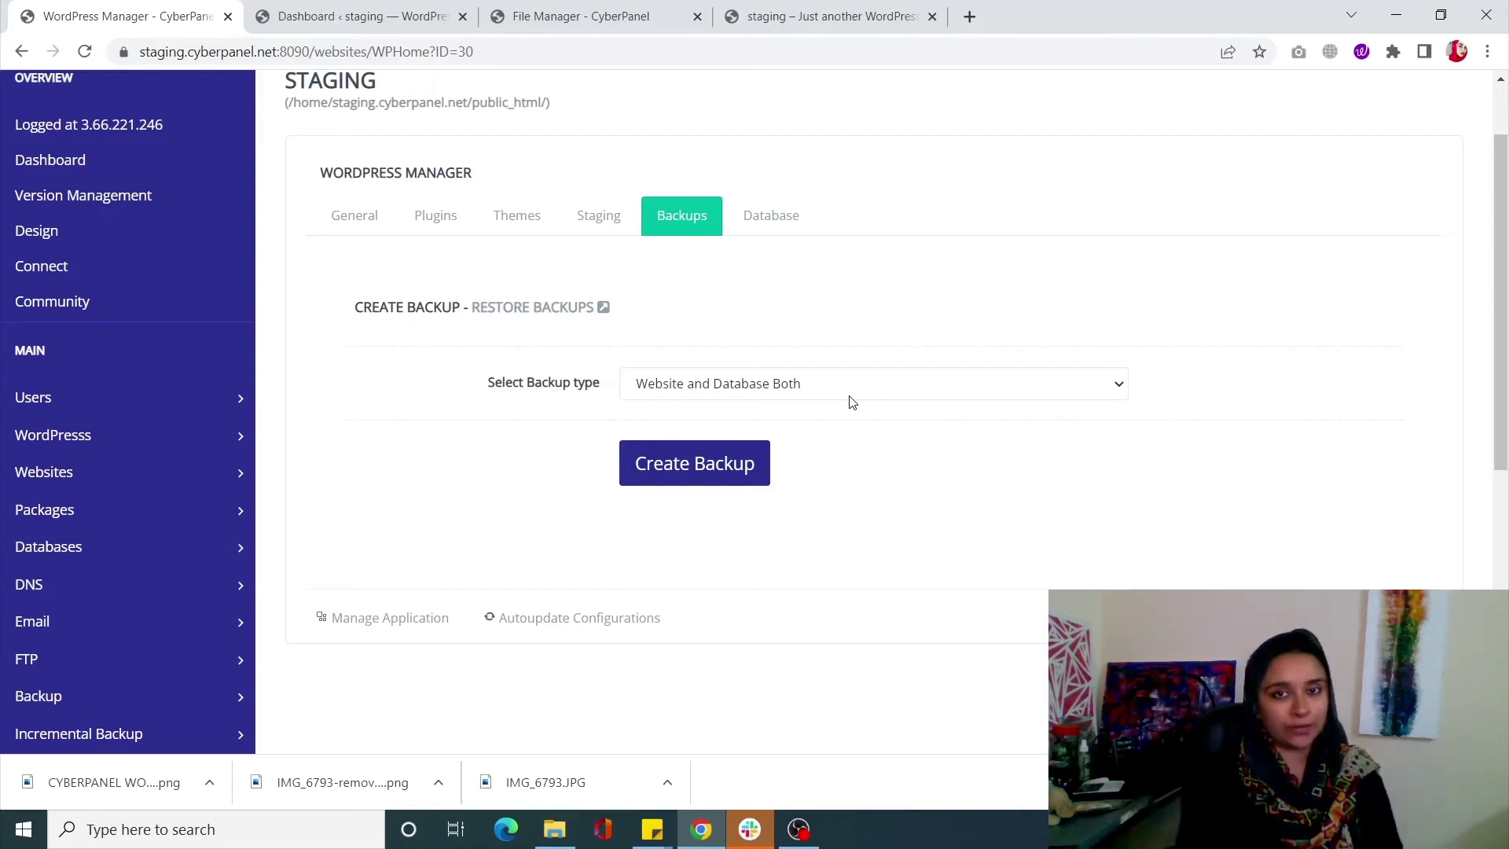
Create a 'Website and Database Both' backup and wait for 'Backup successfully created'
left_click(847, 386)
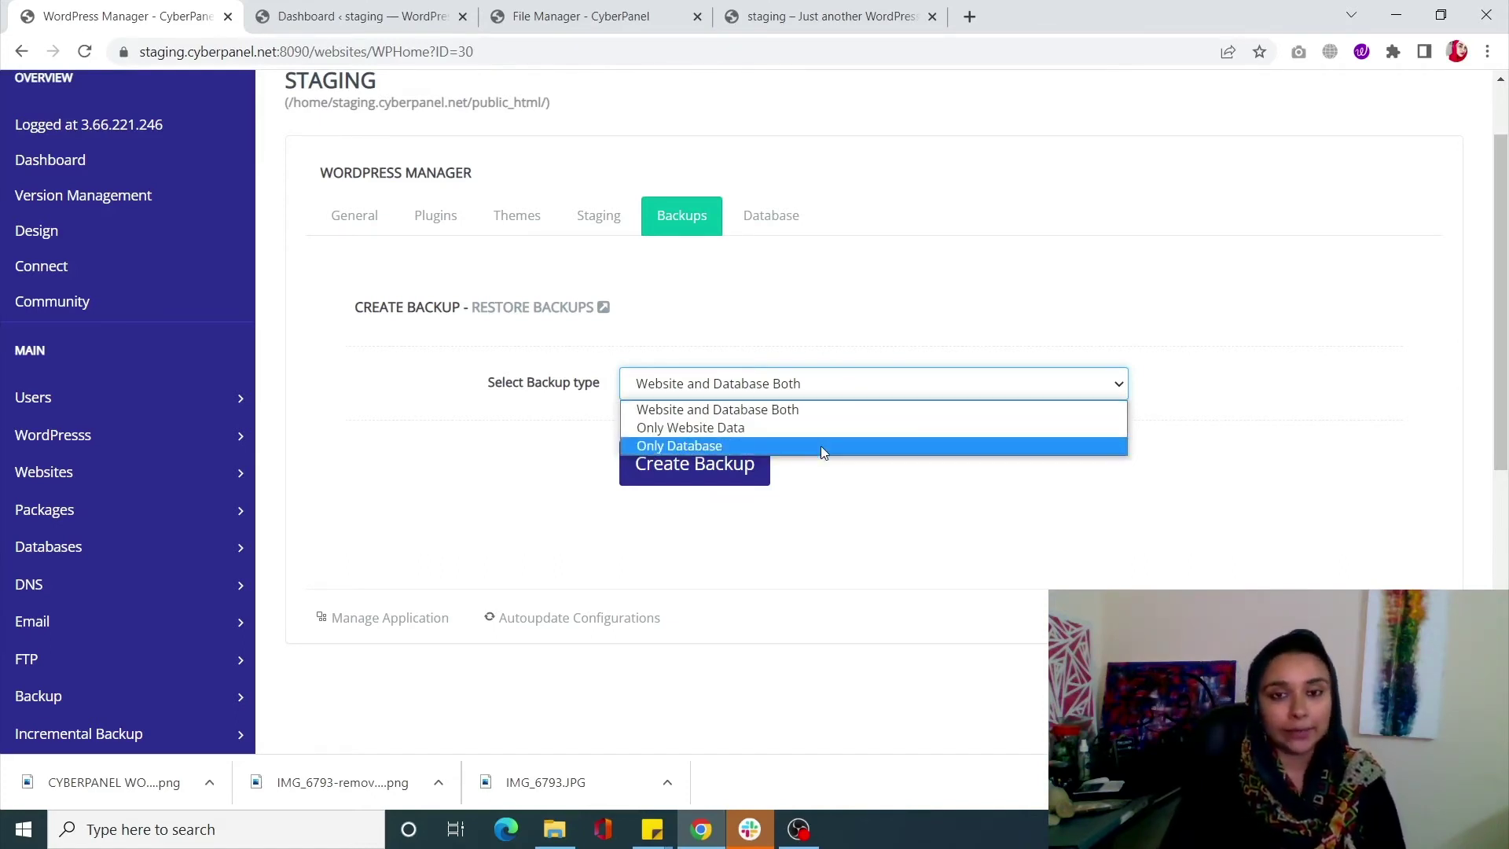
left_click(823, 411)
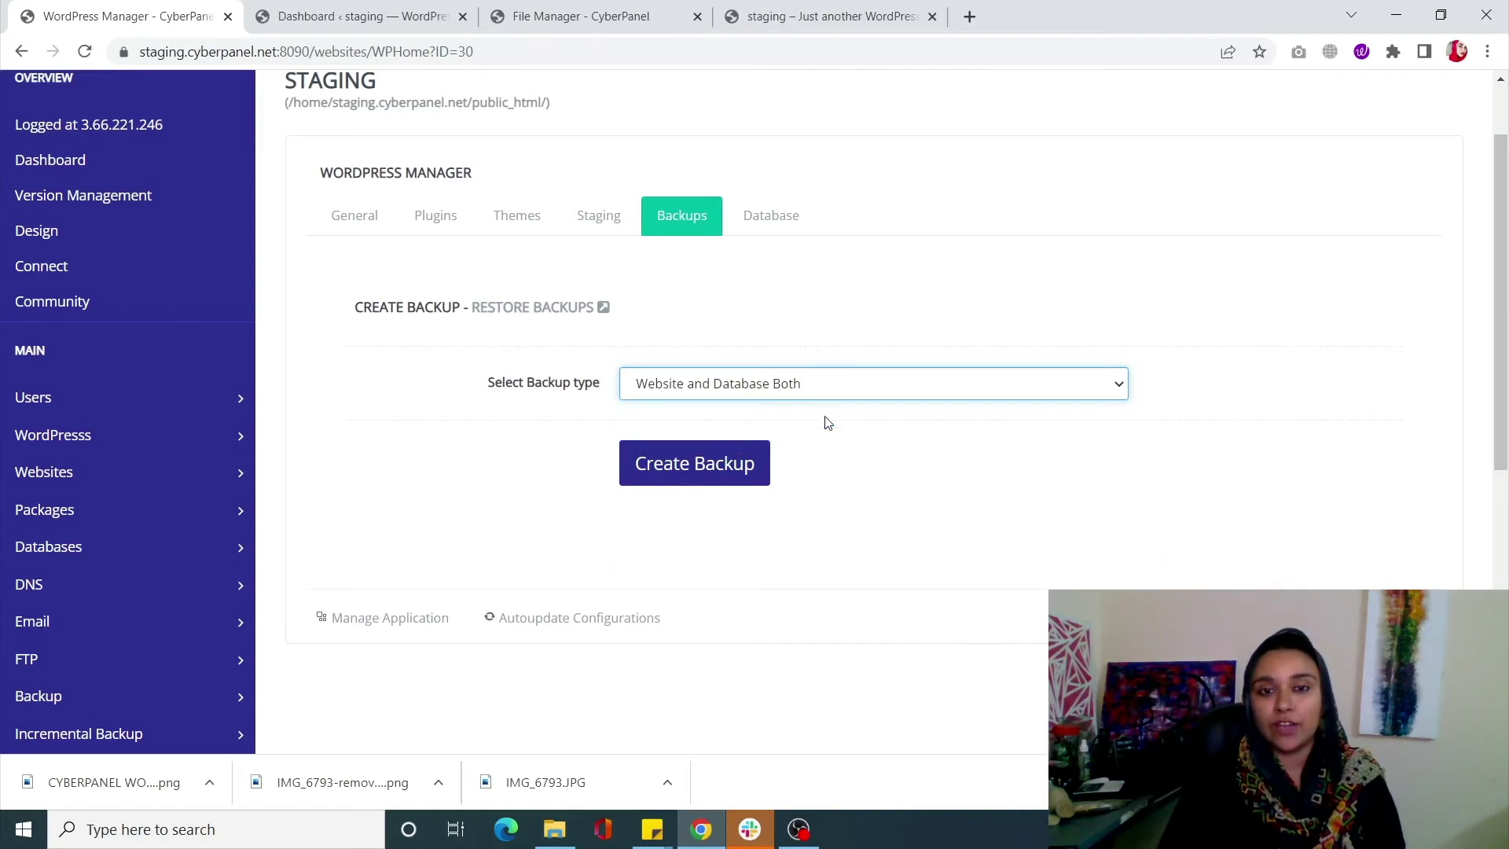
left_click(707, 466)
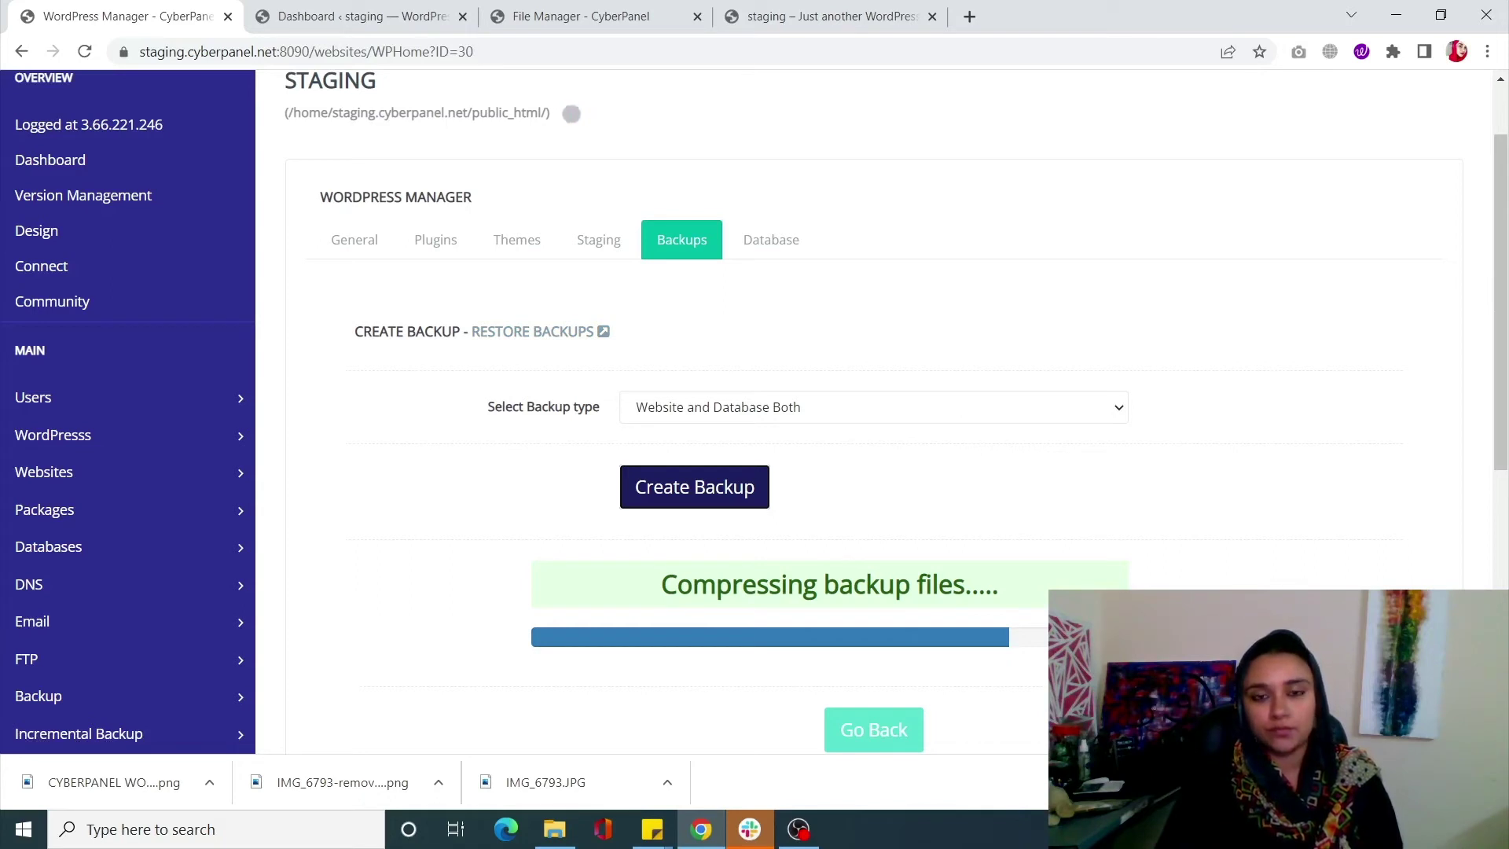
left_click(799, 829)
left_click(1306, 570)
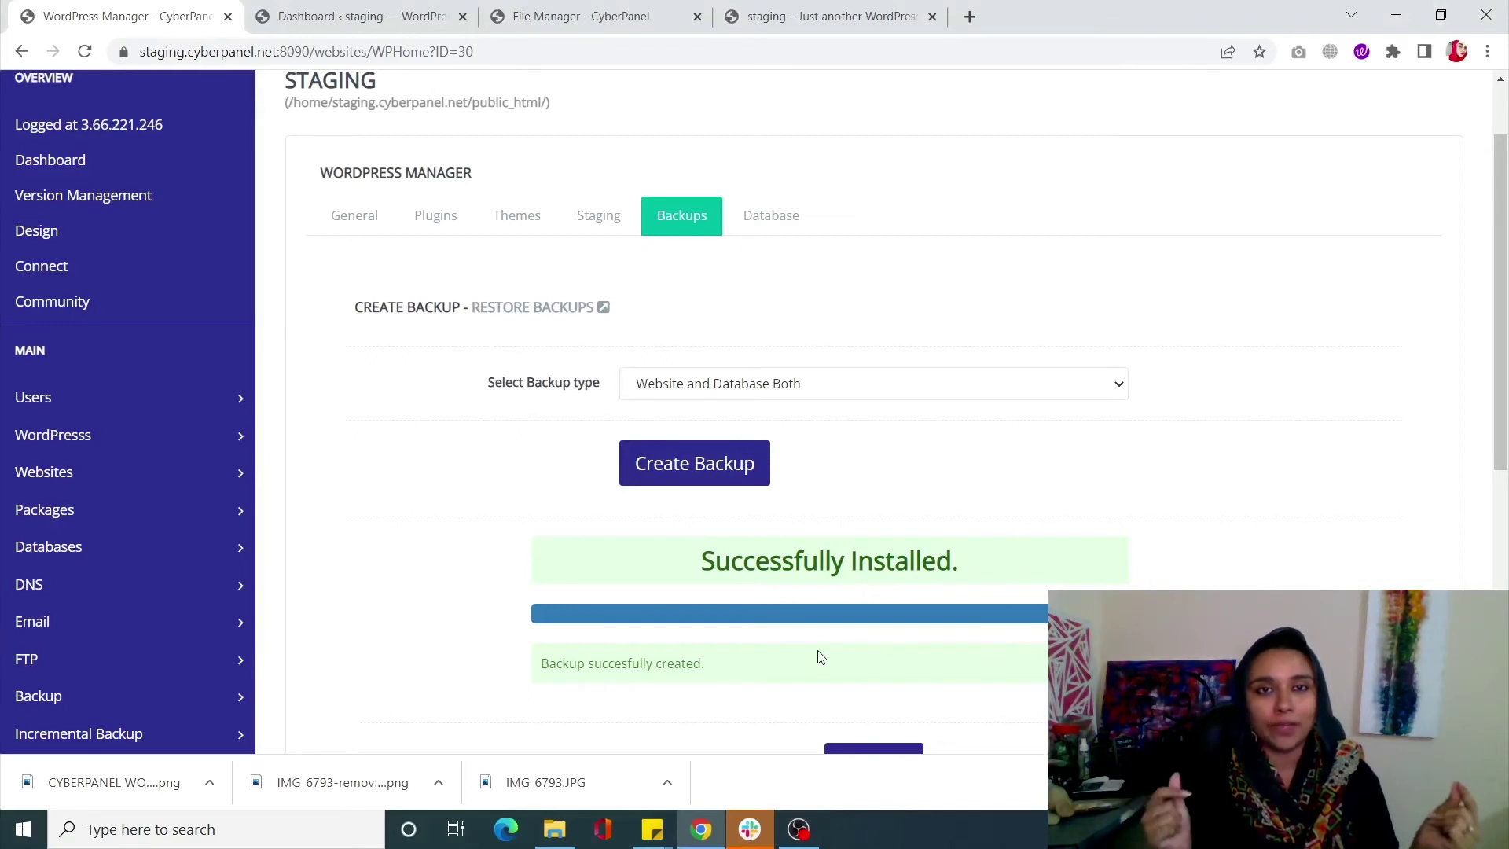
left_click(526, 315)
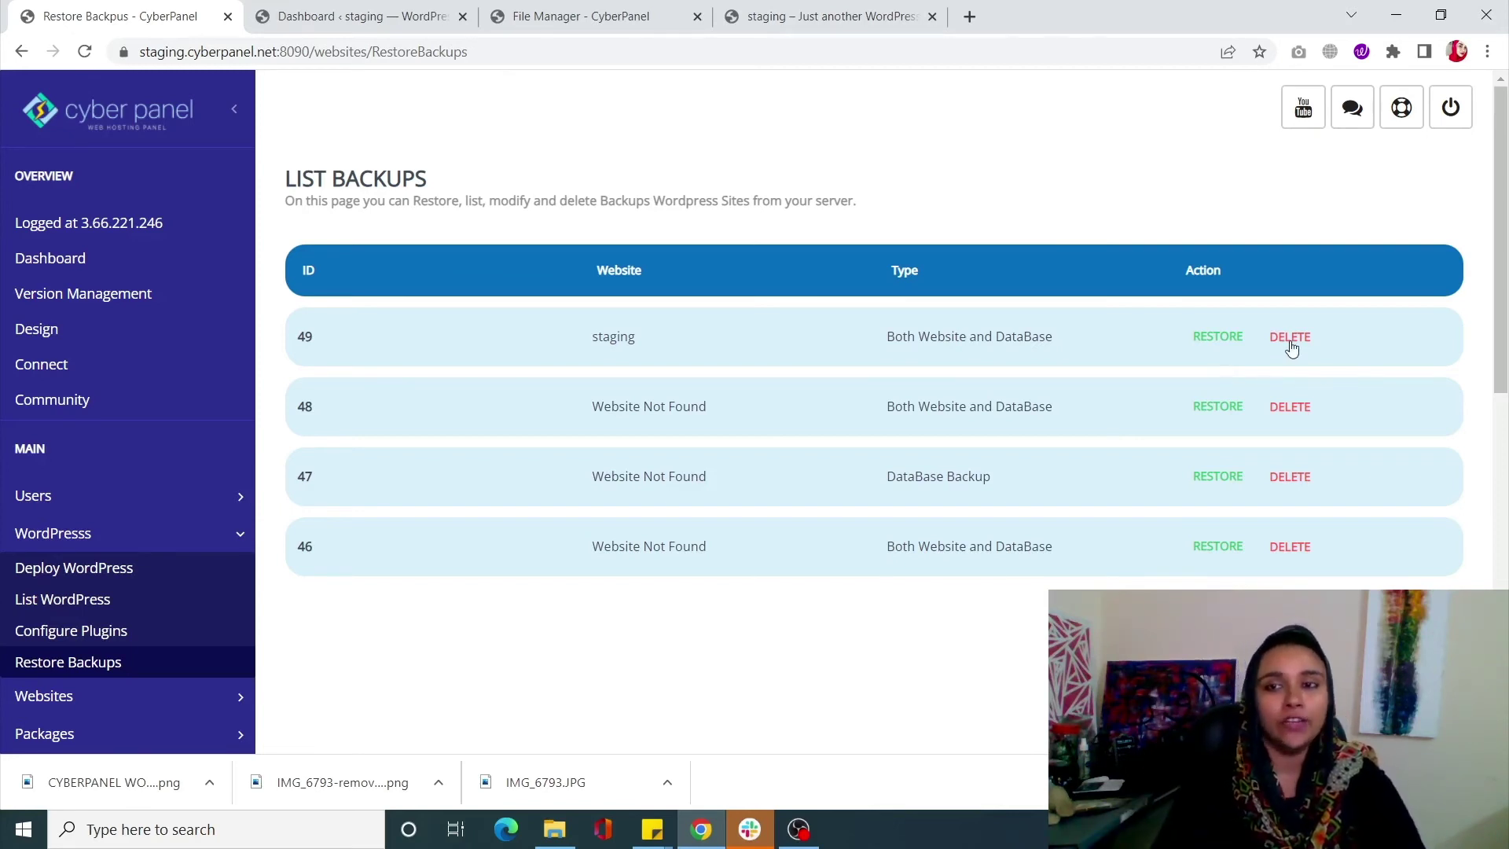
left_click(17, 53)
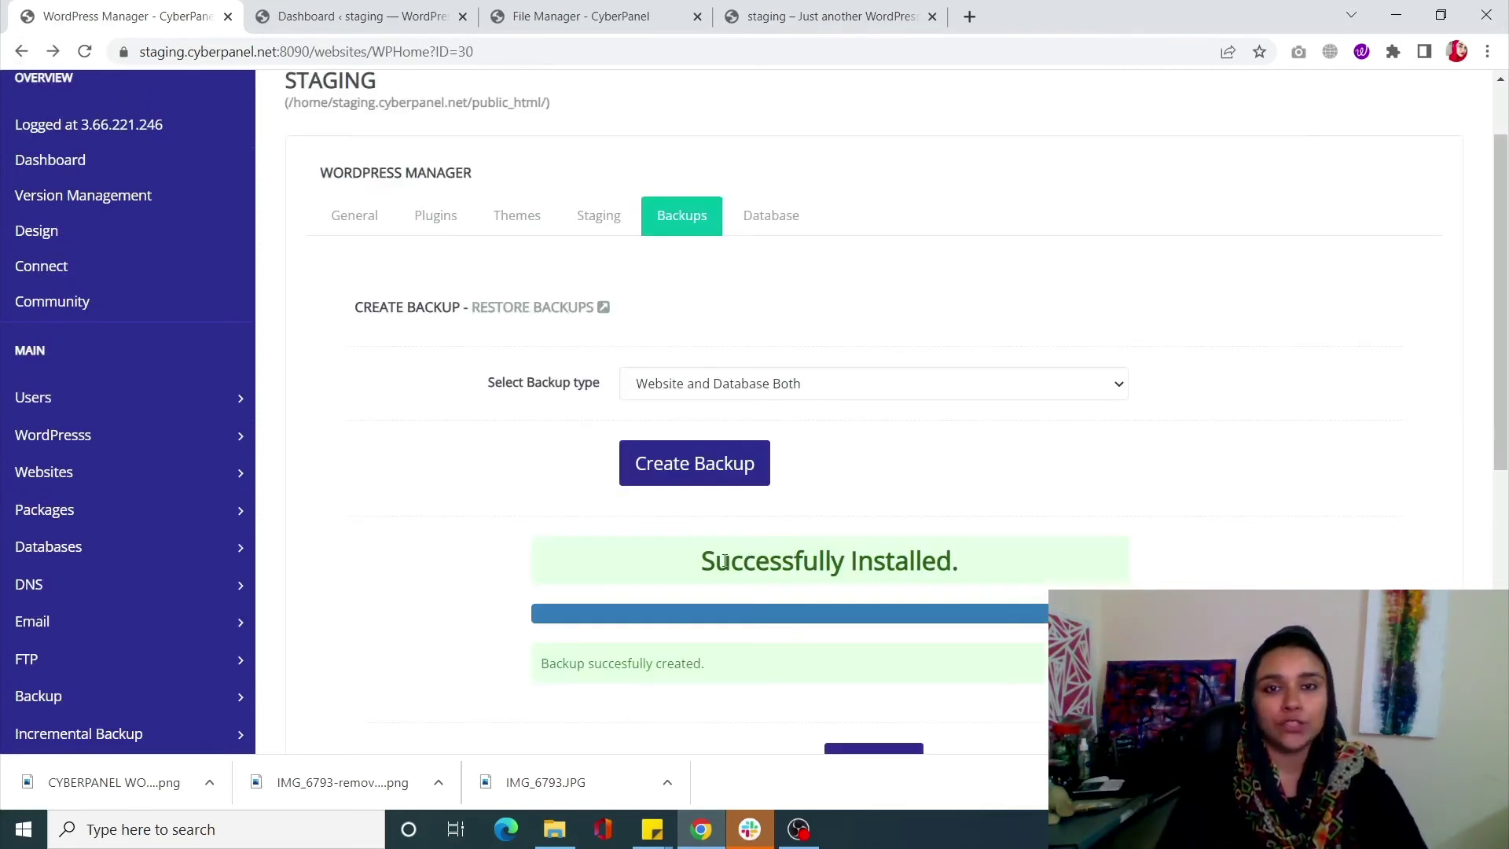
left_click(780, 214)
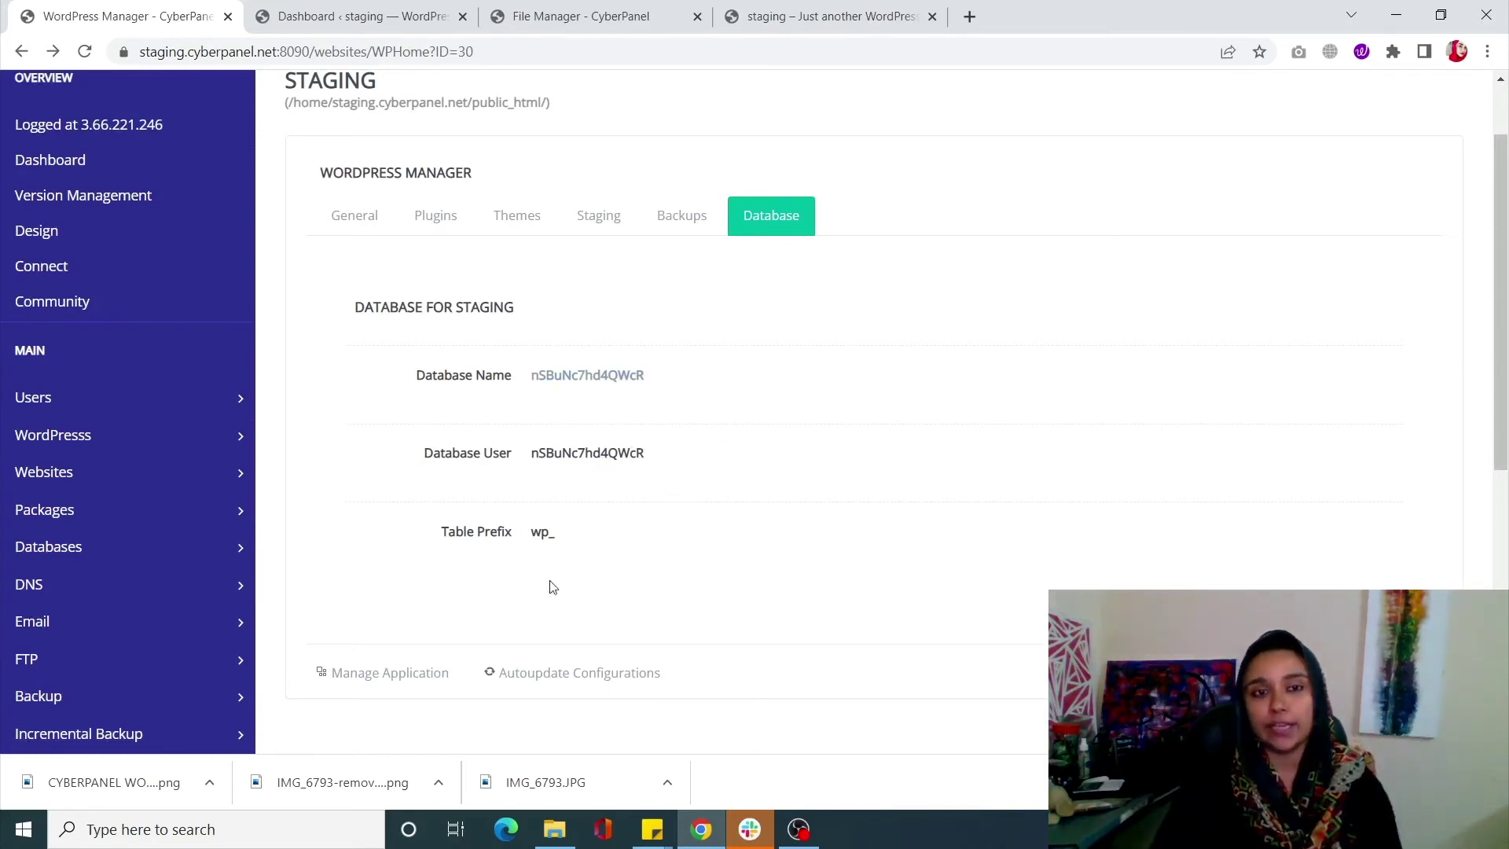
Open the staging Database Name link in phpMyAdmin in a new browser tab
right_click(562, 385)
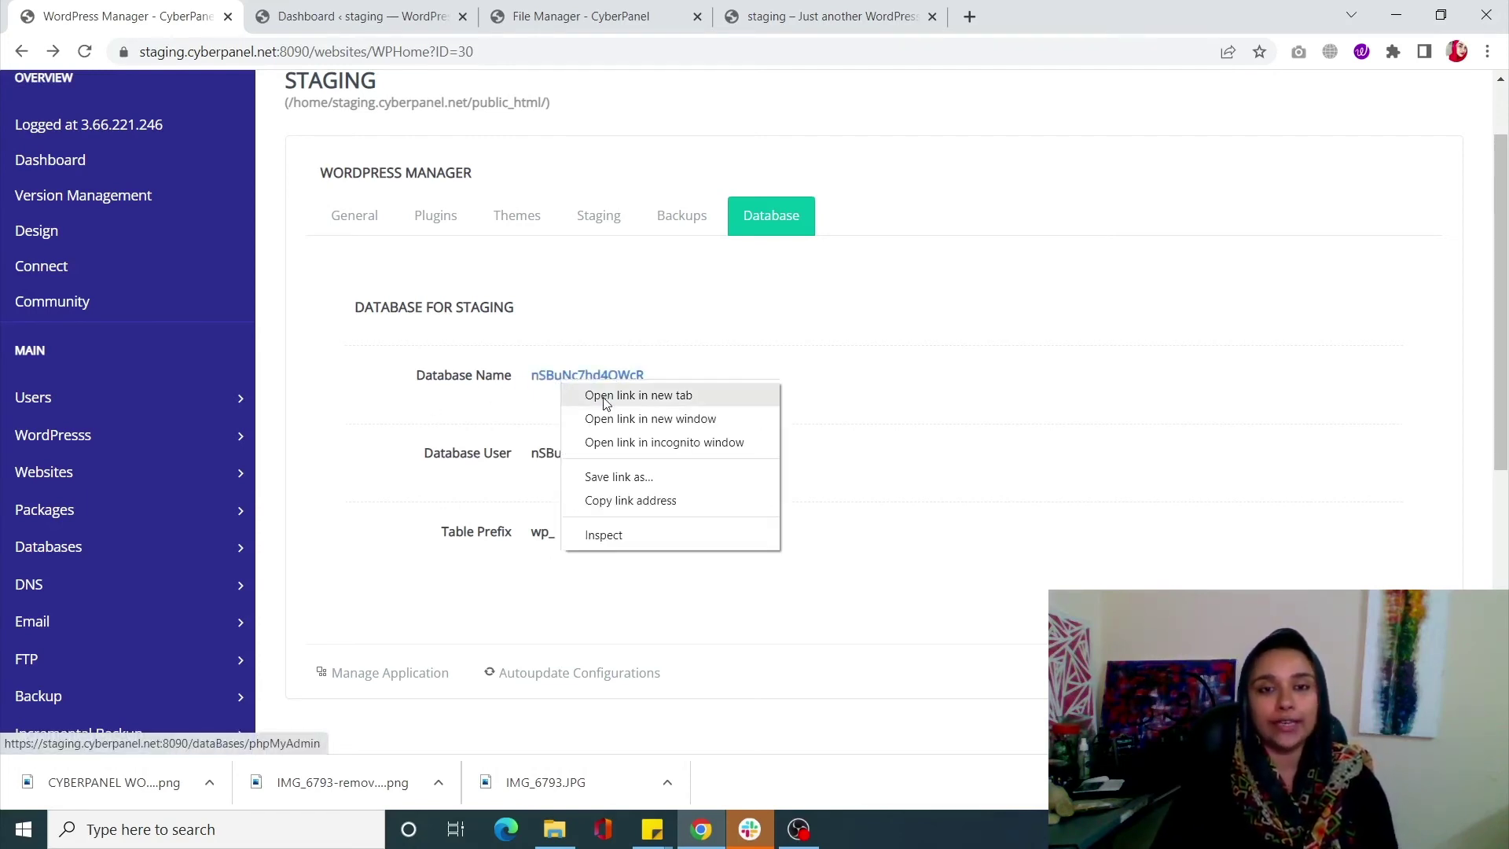
left_click(606, 401)
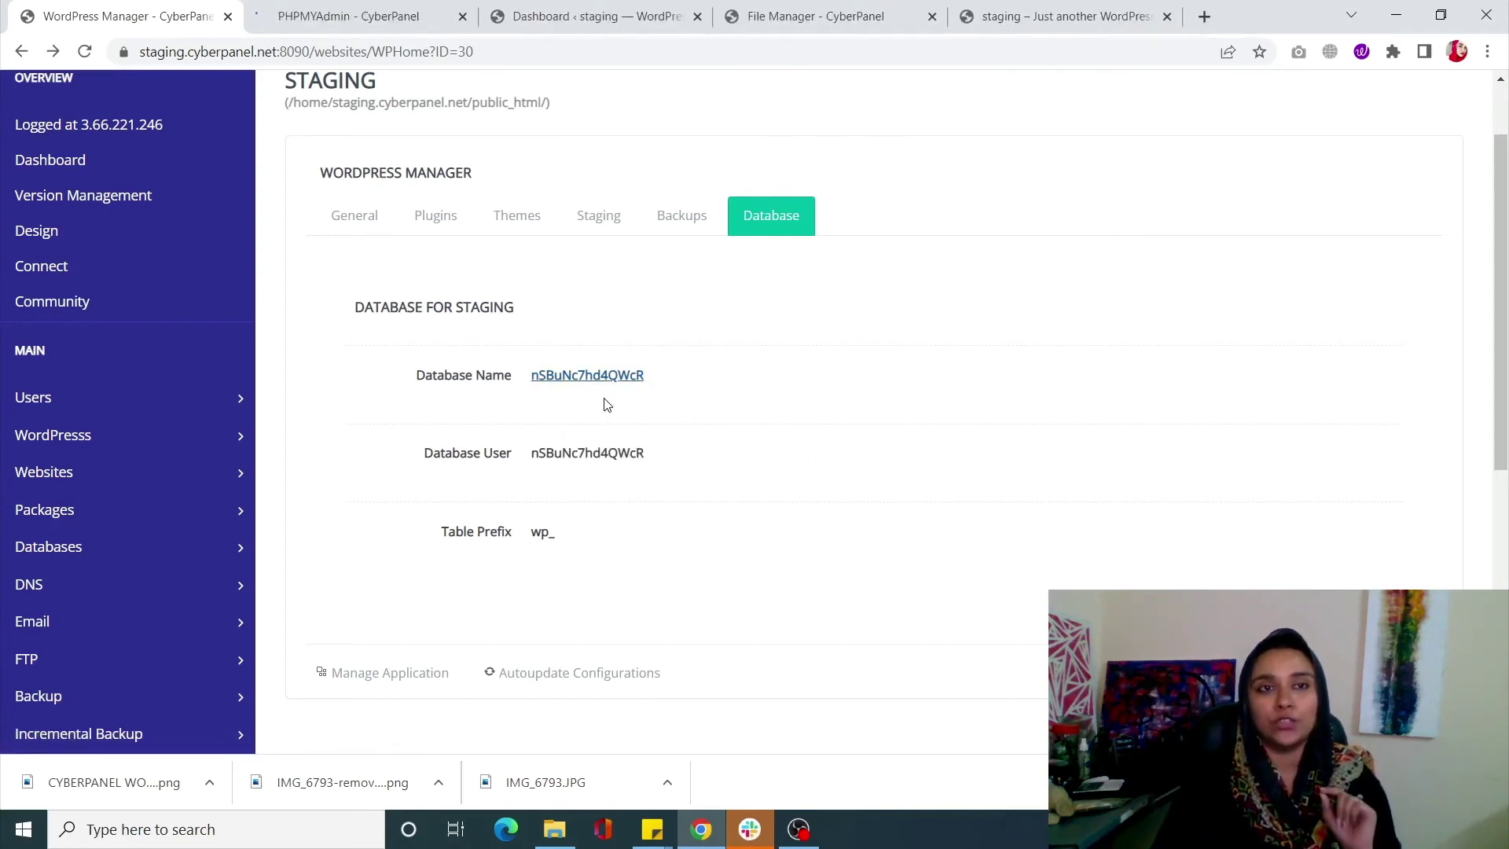
left_click(386, 11)
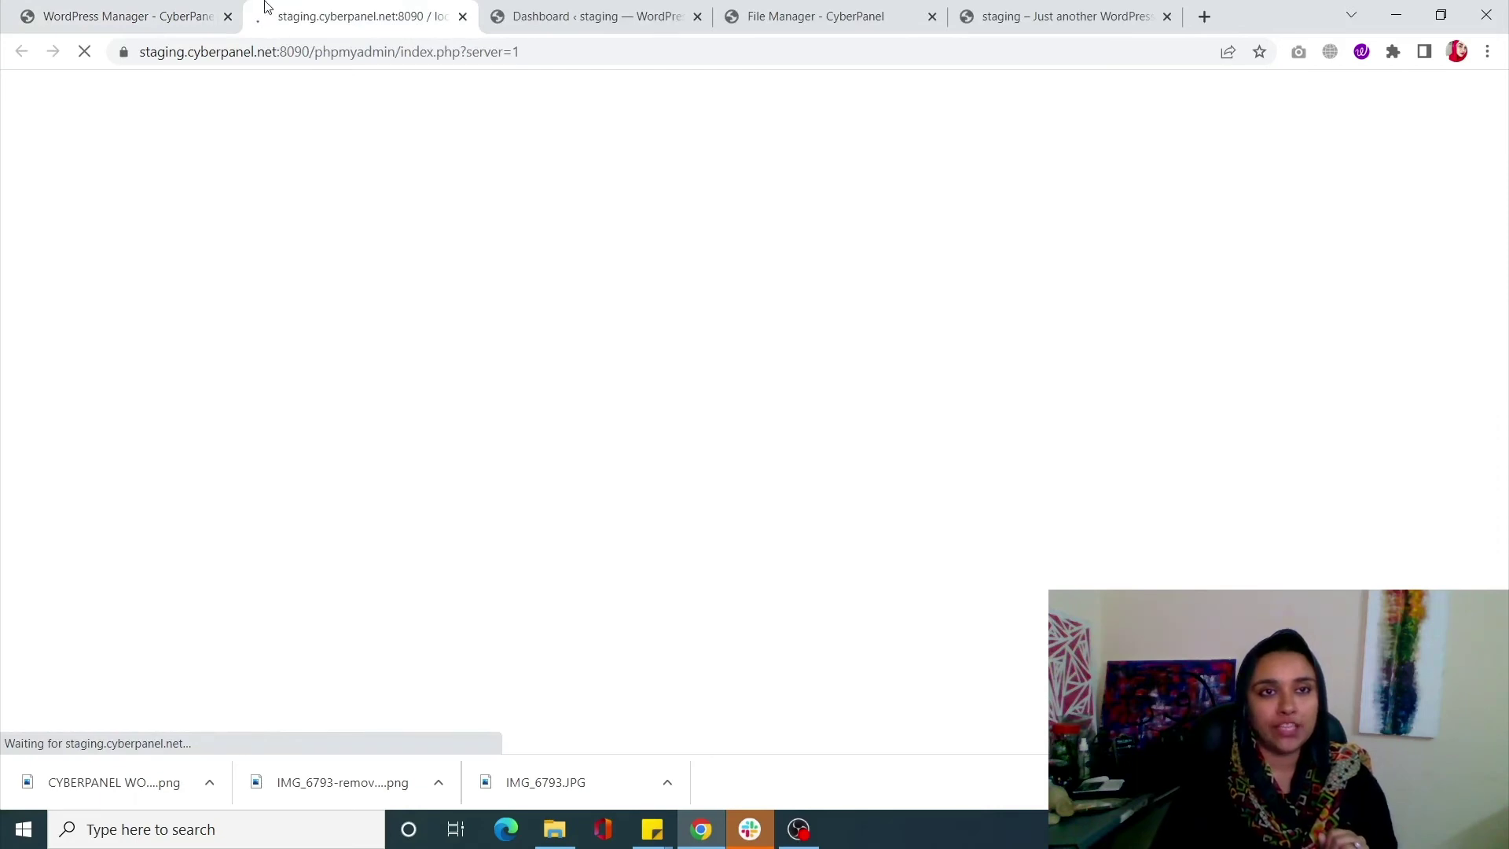
left_click(160, 11)
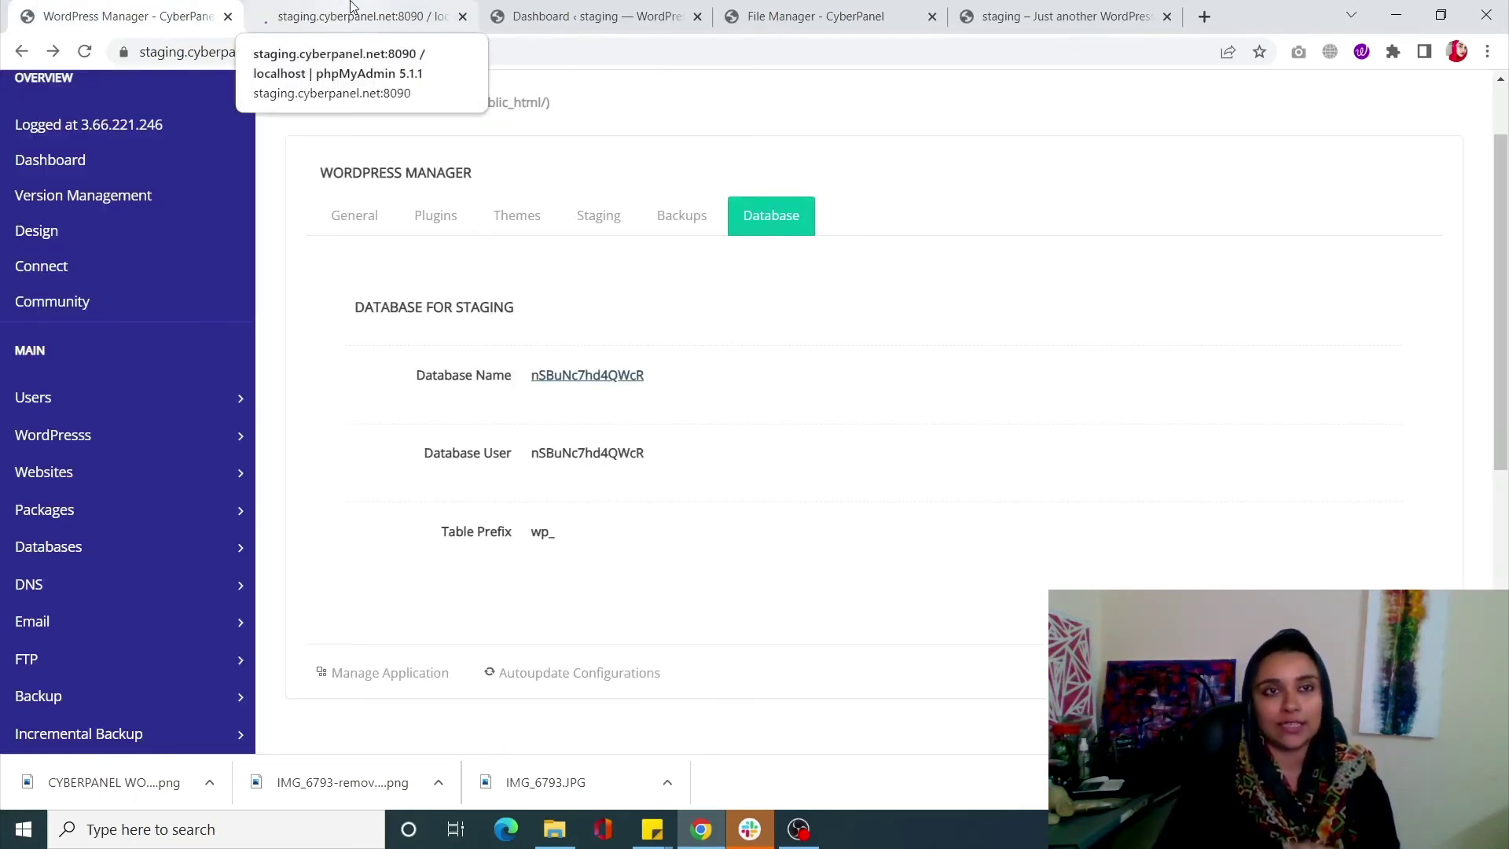
scroll(385, 208, "up", 2)
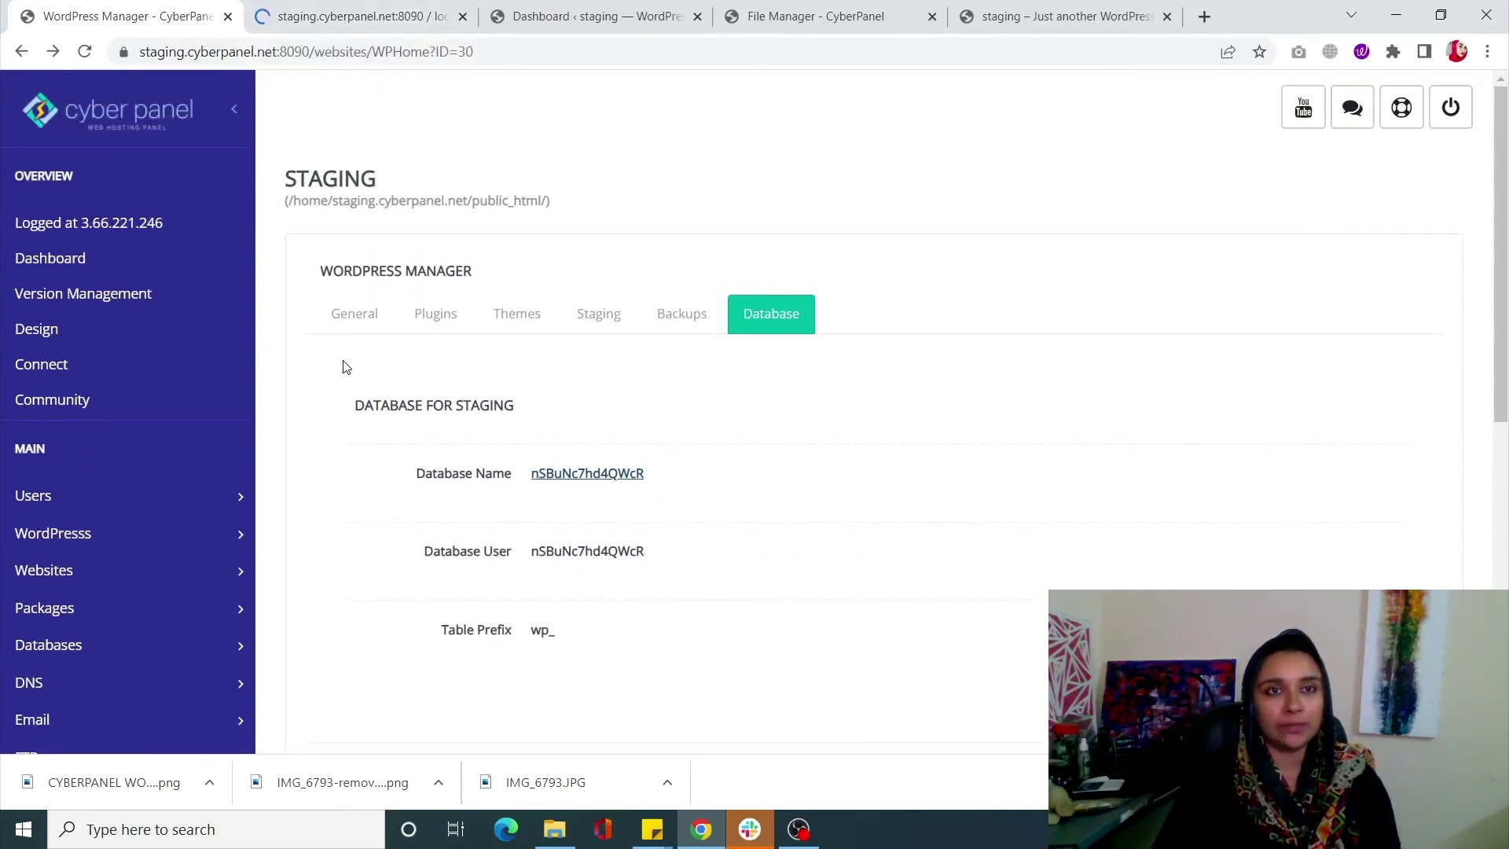
List the staging database's 14 wp_ tables in phpMyAdmin, then return to CyberPanel
left_click(314, 12)
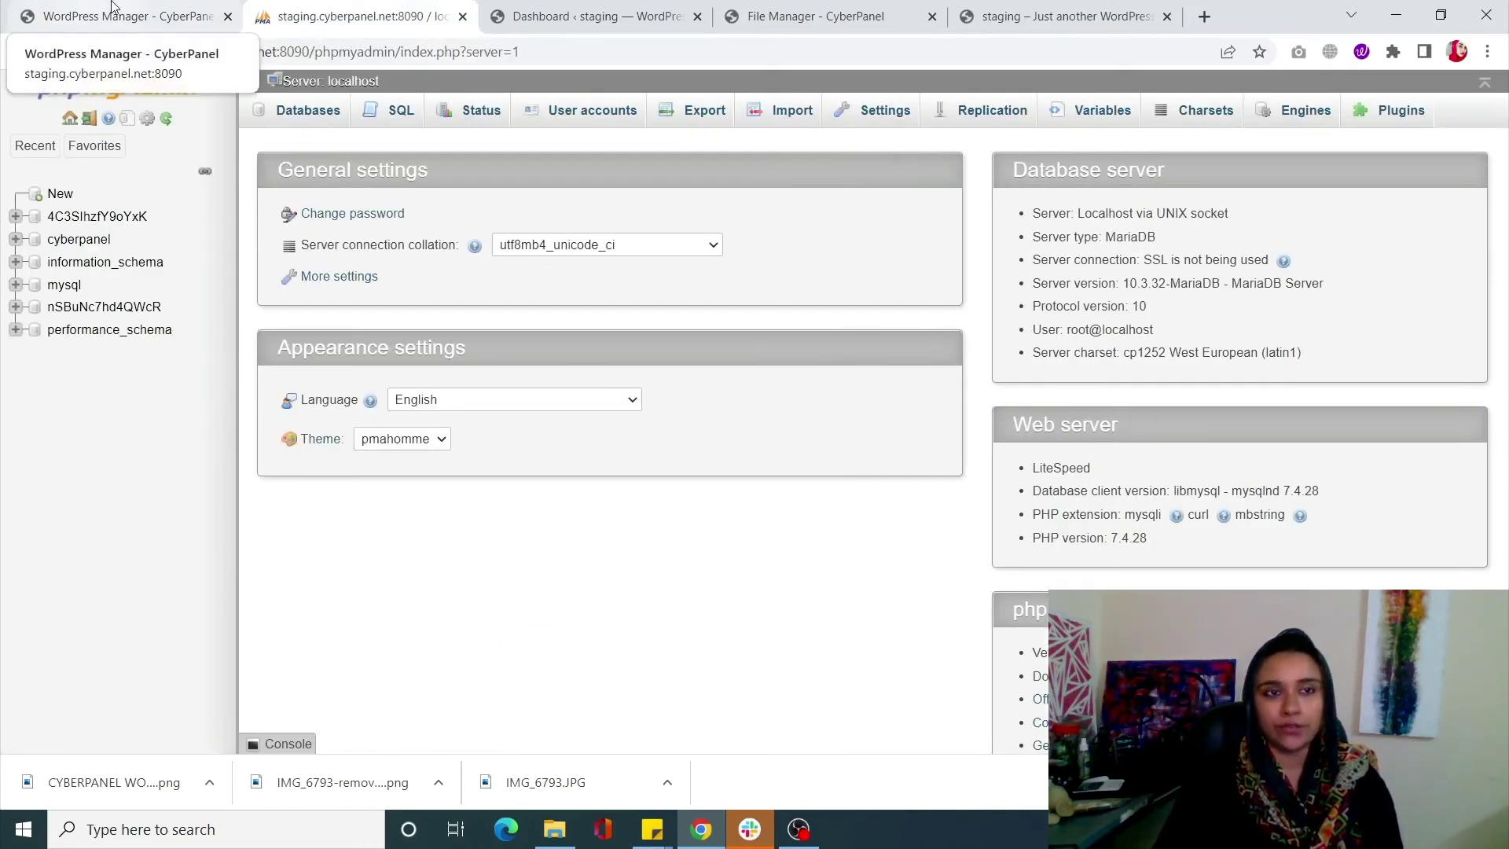
left_click(112, 6)
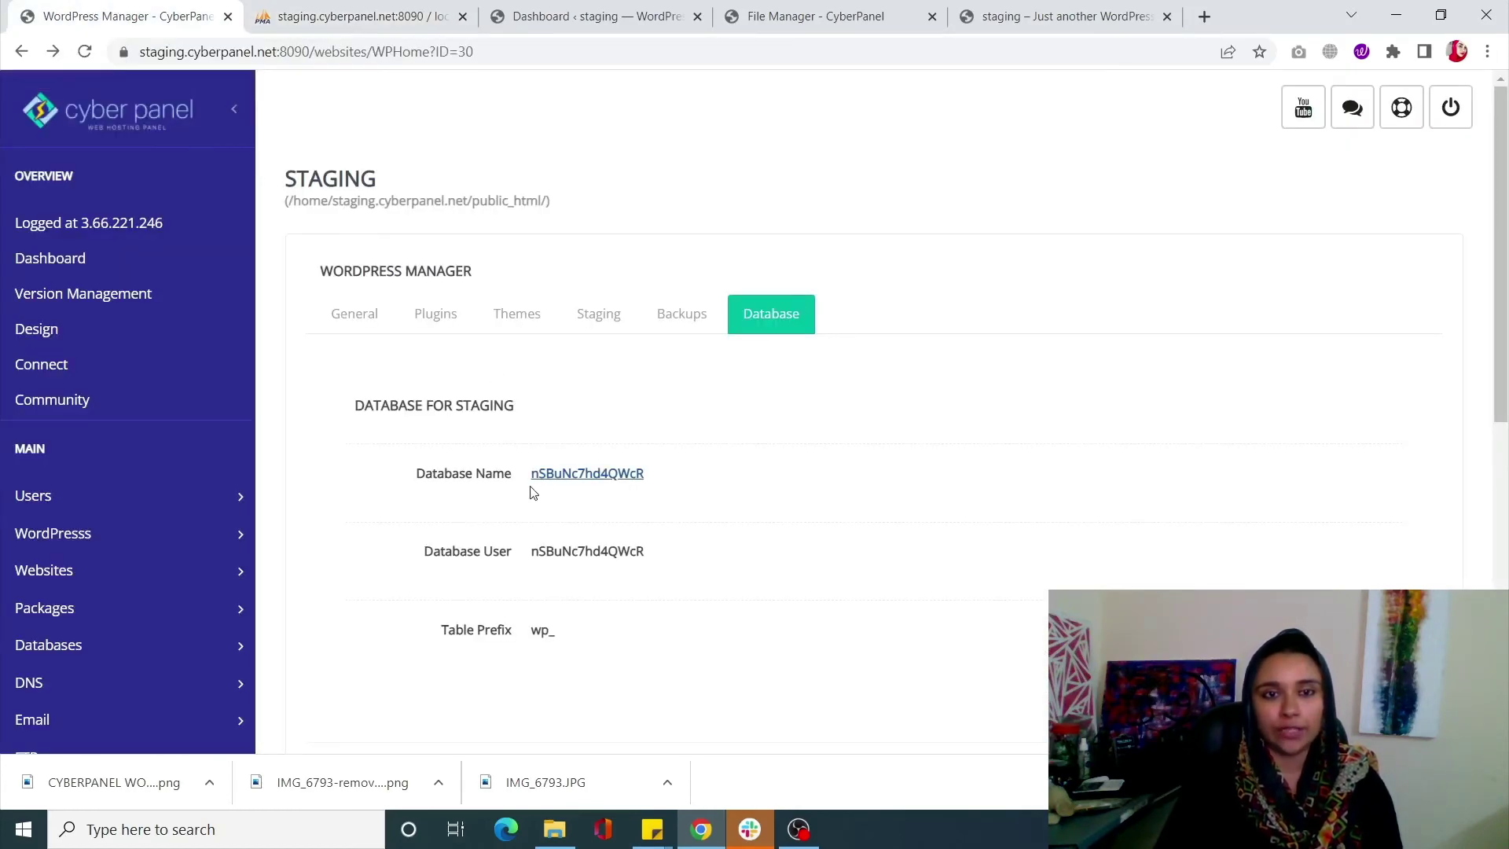
left_click(550, 474)
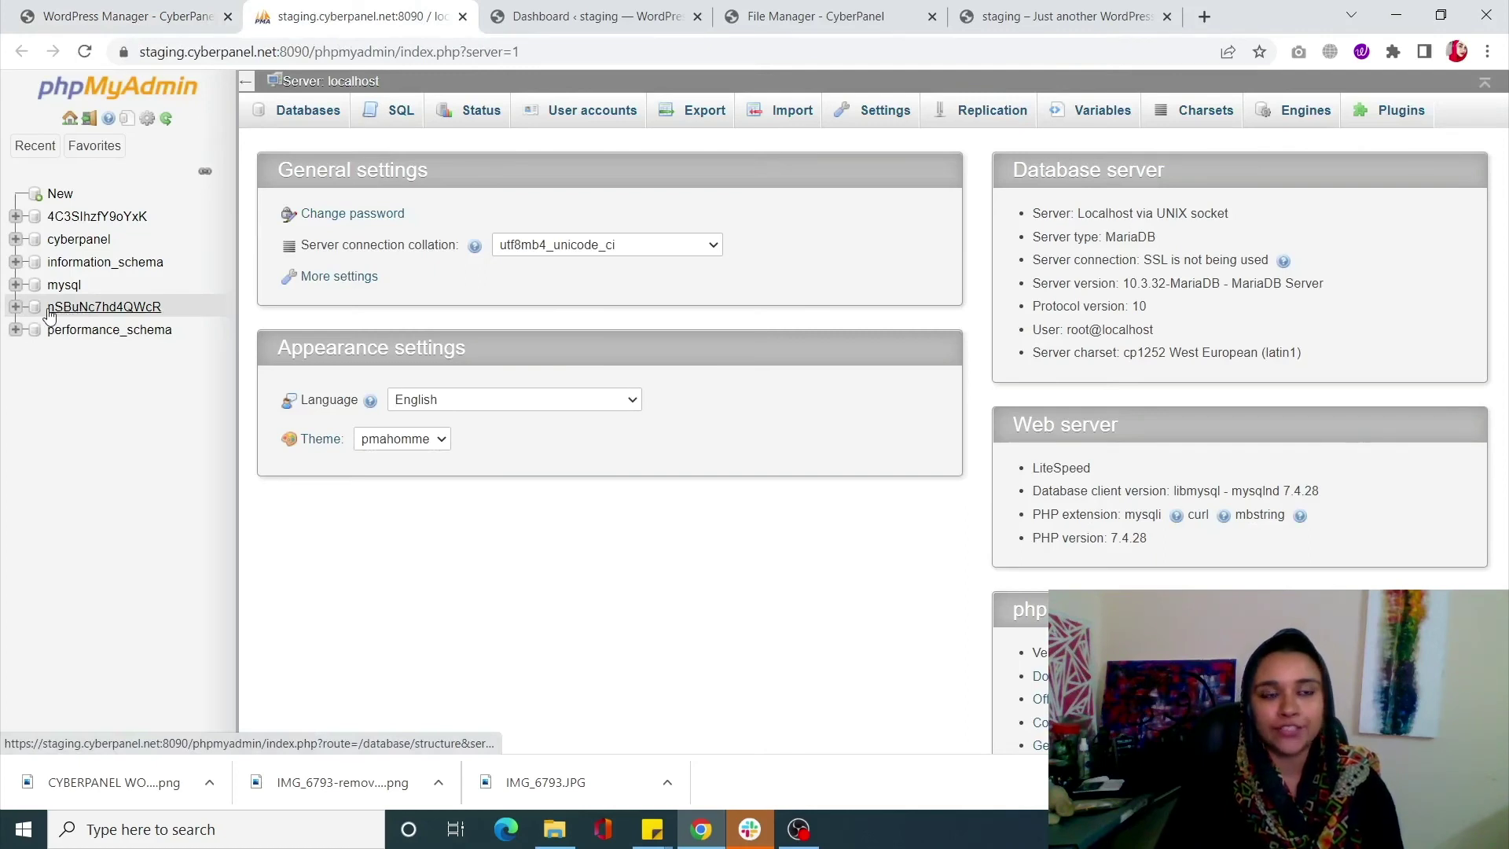
left_click(108, 311)
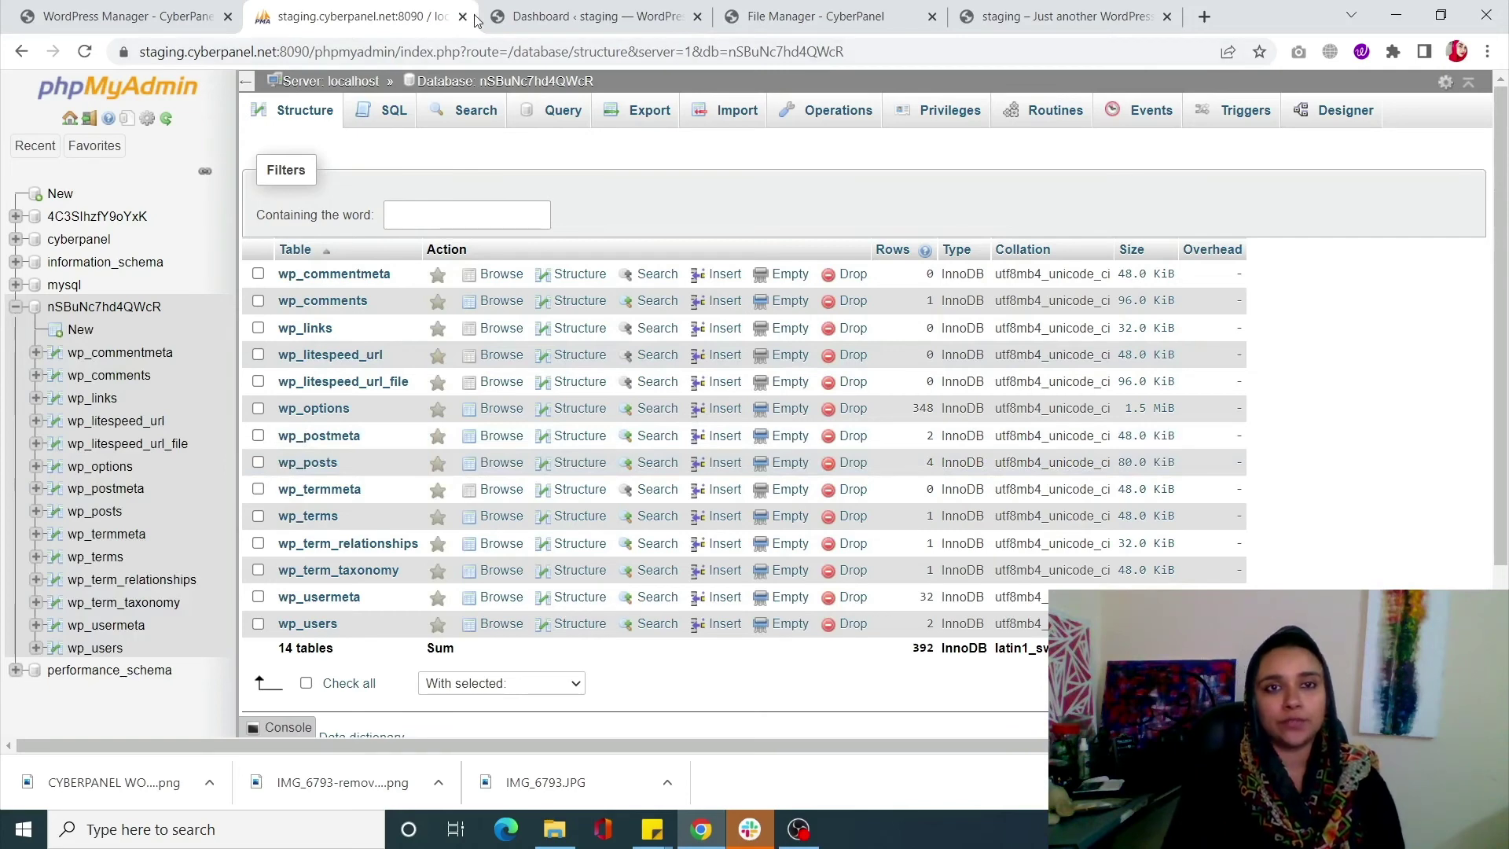
key("ctrl+shift+Tab")
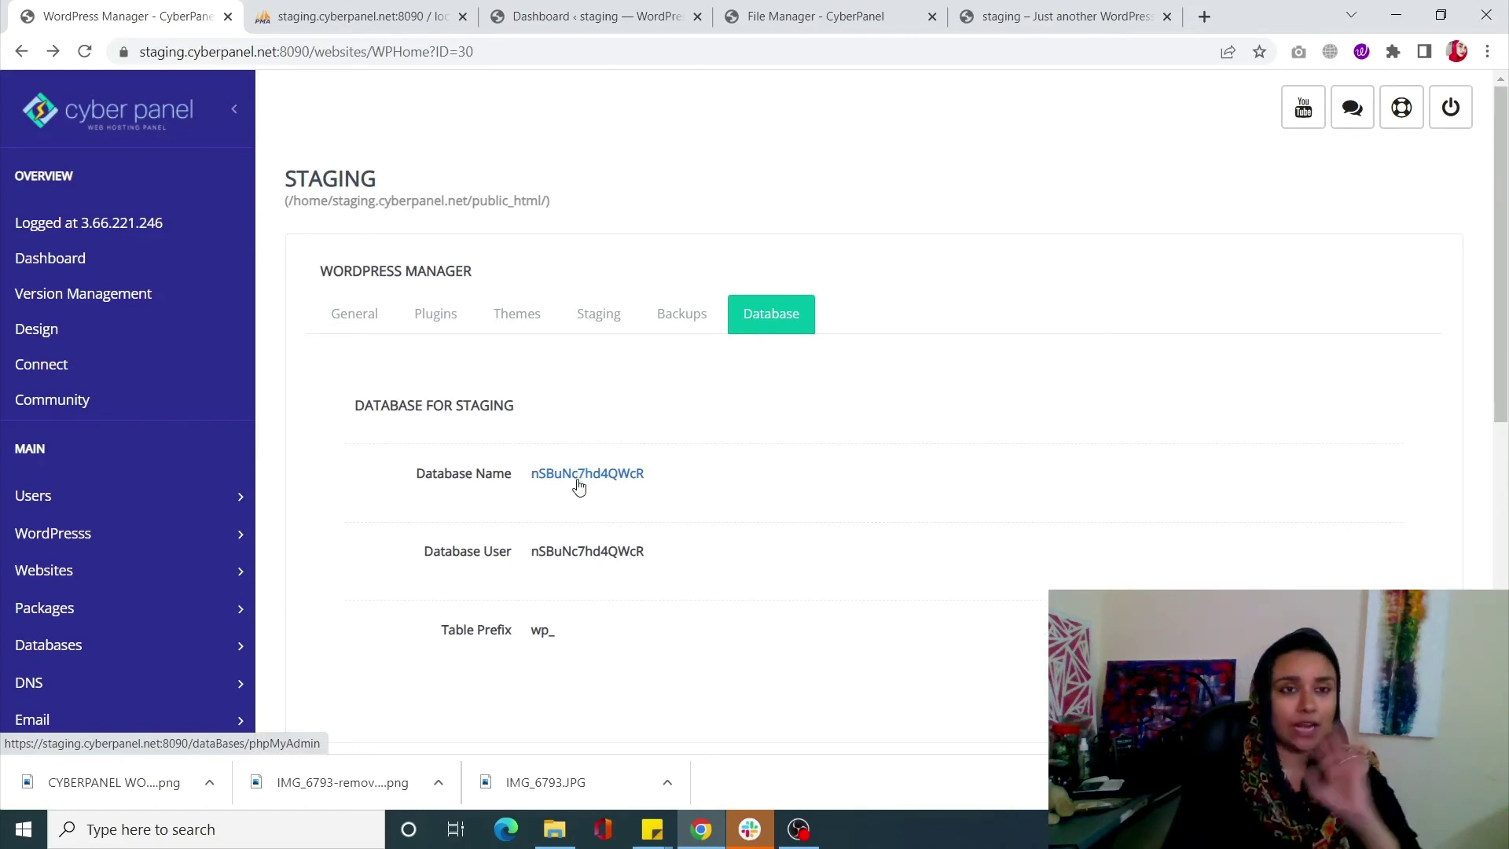
Review staging.cyberpanel.net's Manage Application page in a new tab, then return to WordPress Manager
scroll(677, 578, "down", 2)
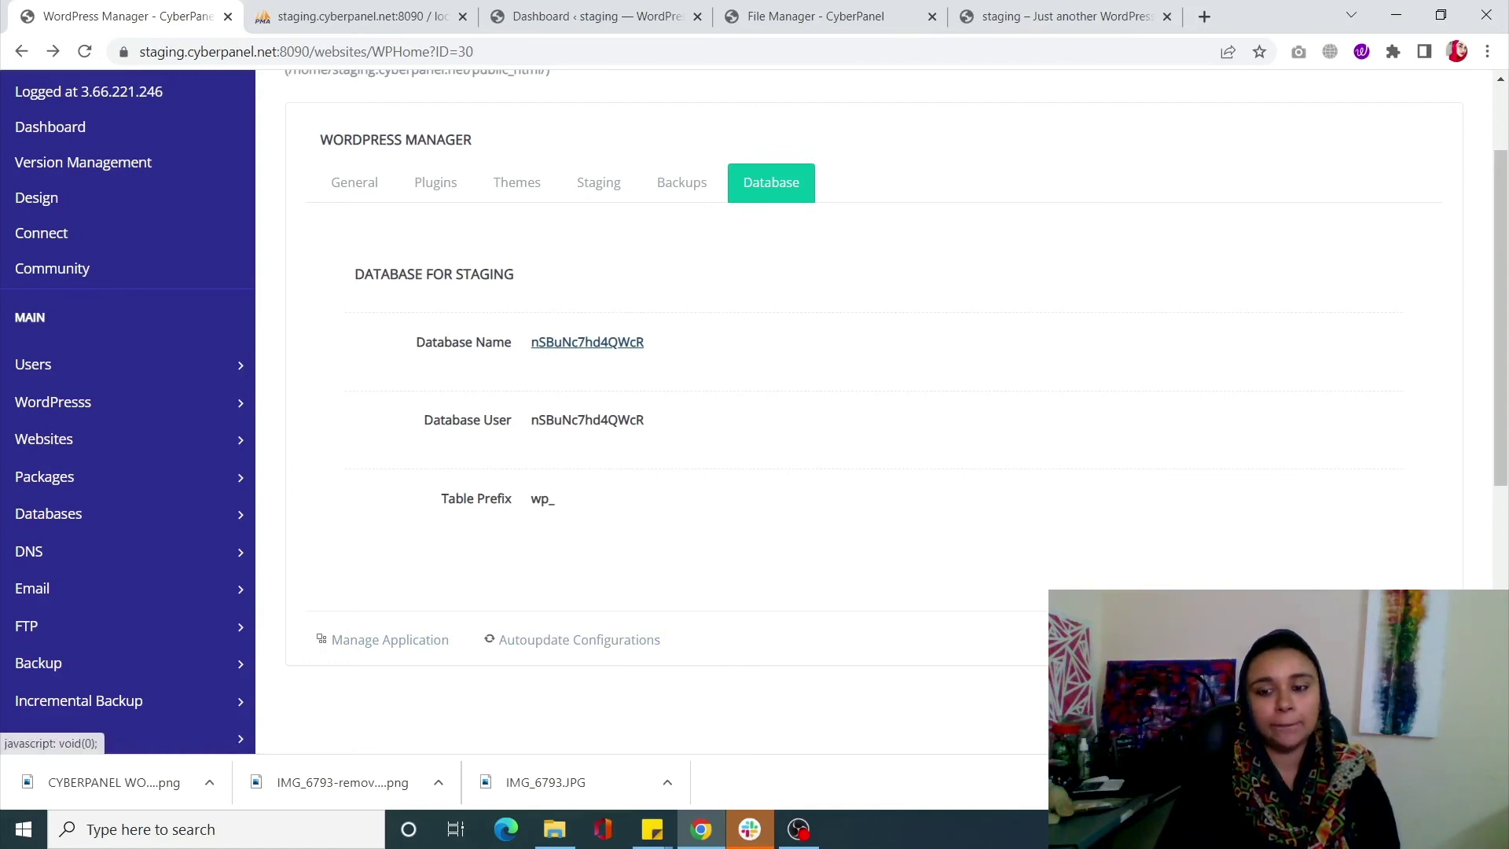
mouse_move(555, 841)
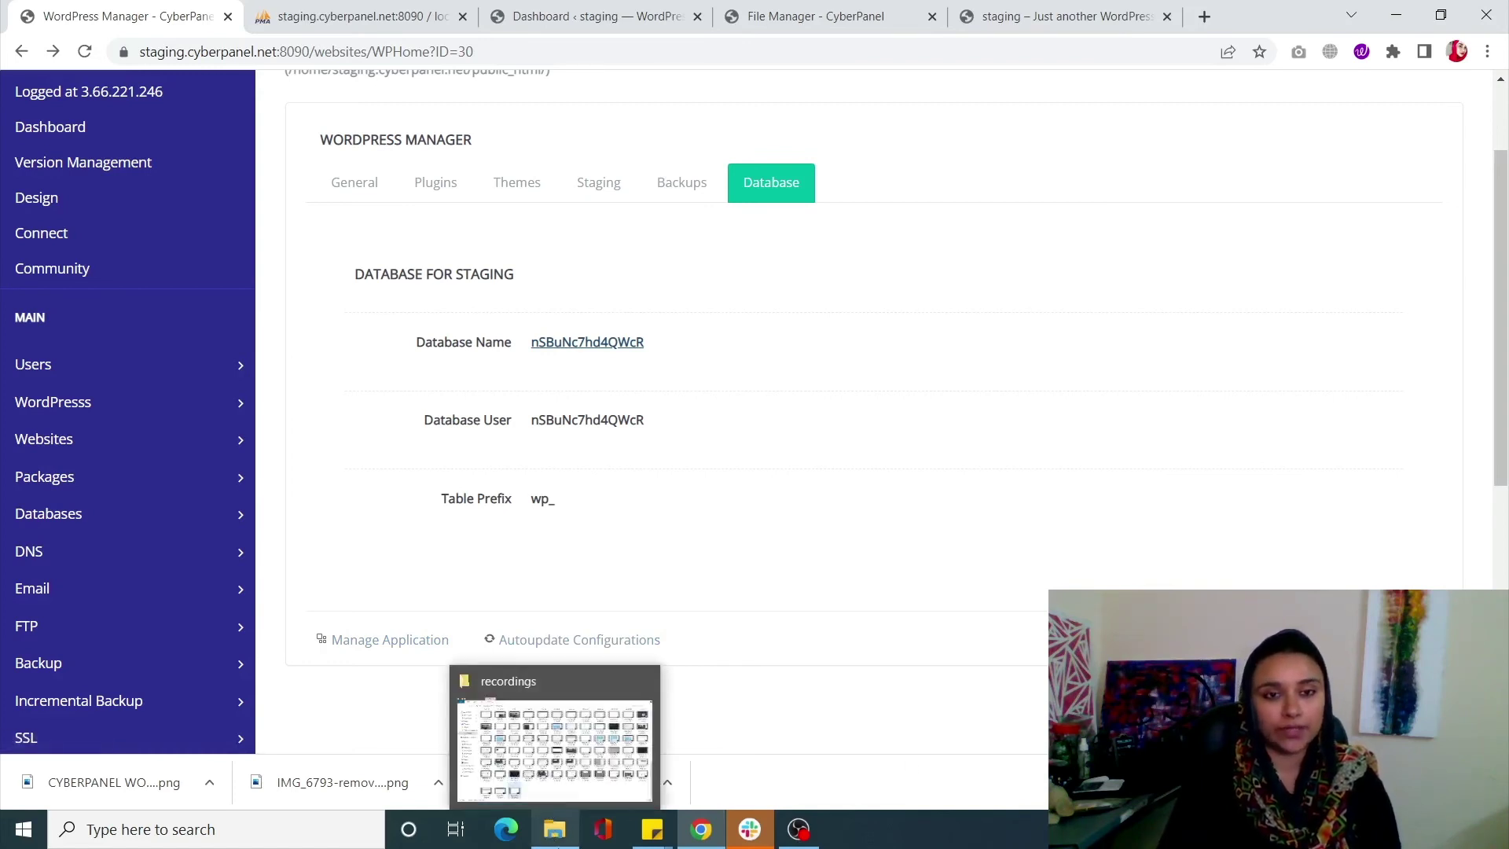
left_click(373, 642, "ctrl")
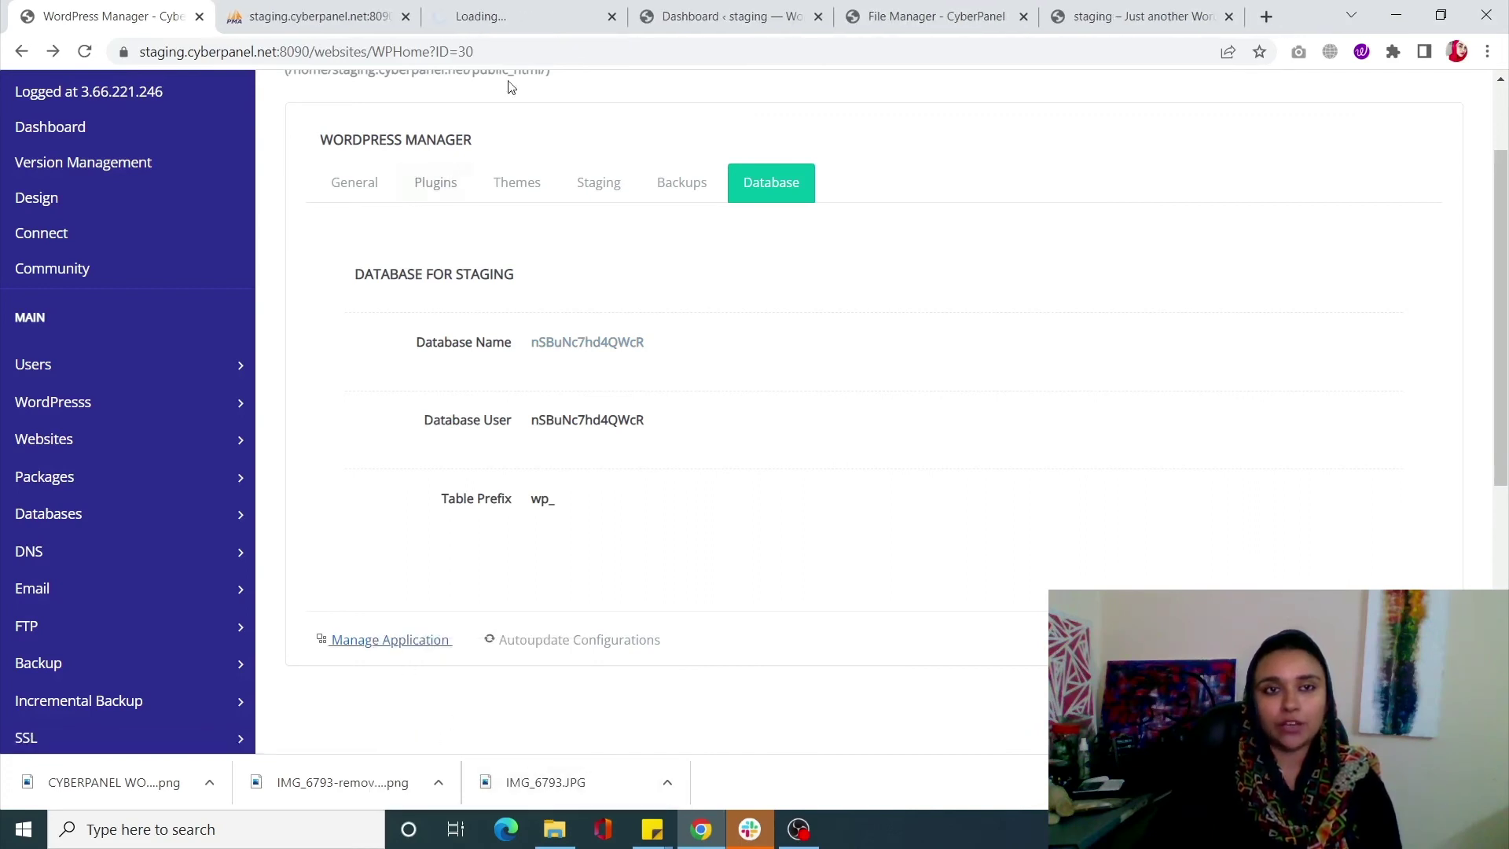
left_click(525, 23)
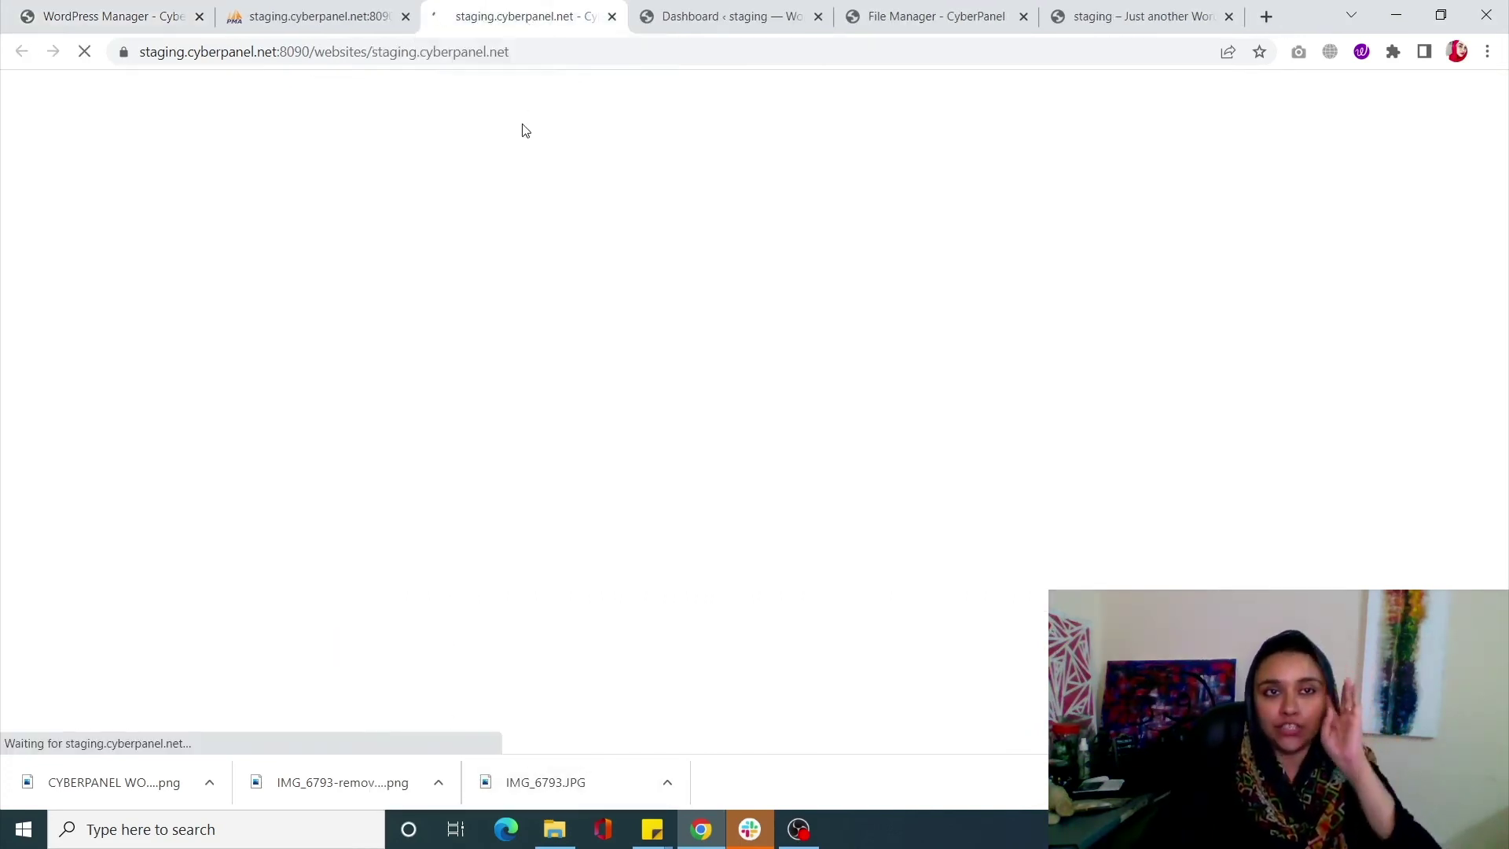
scroll(676, 319, "down", 3)
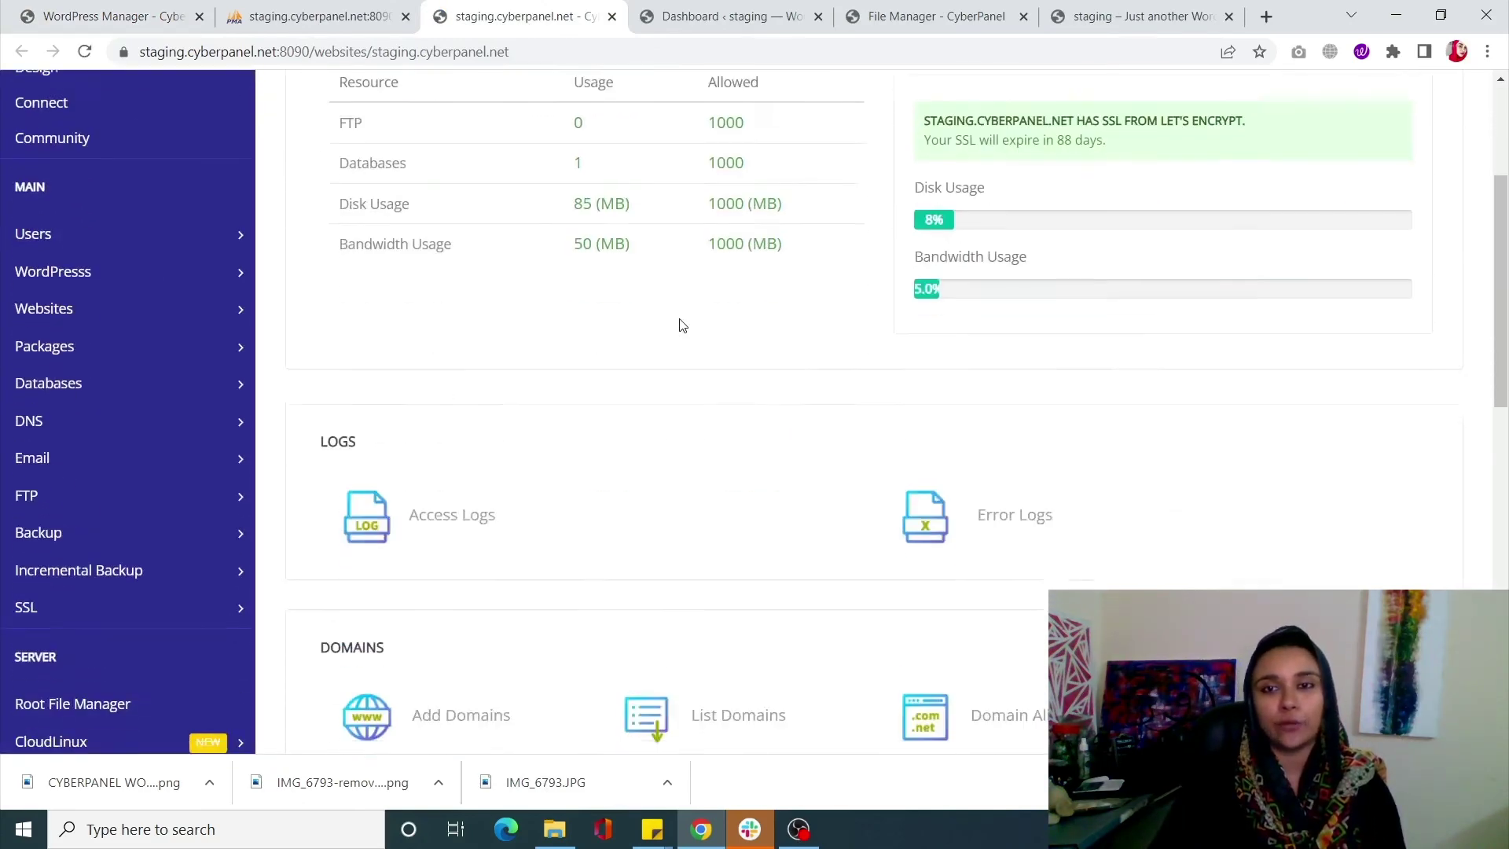
scroll(682, 325, "down", 13)
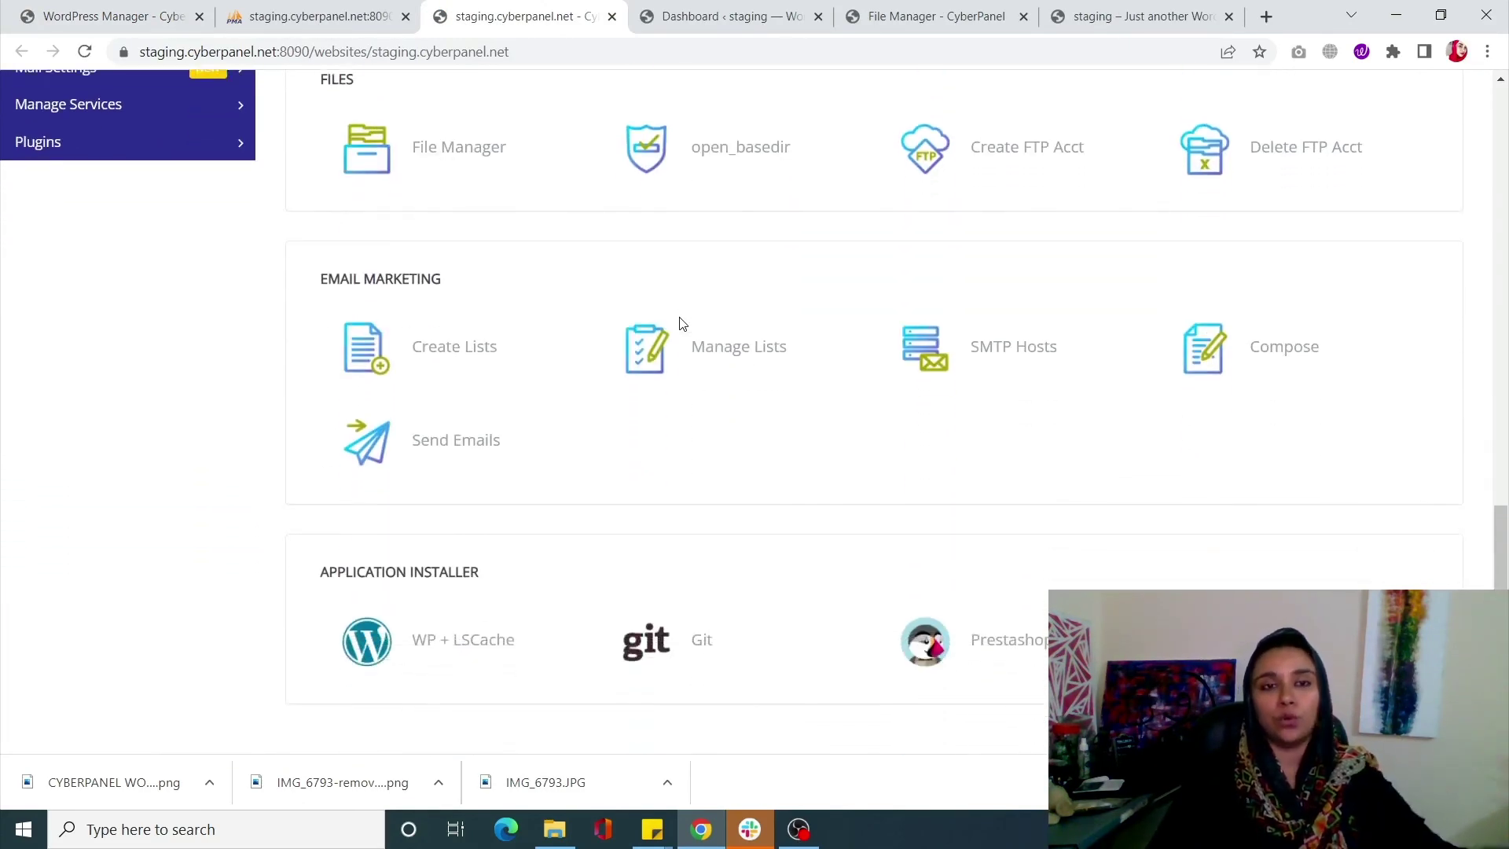
left_click(110, 14)
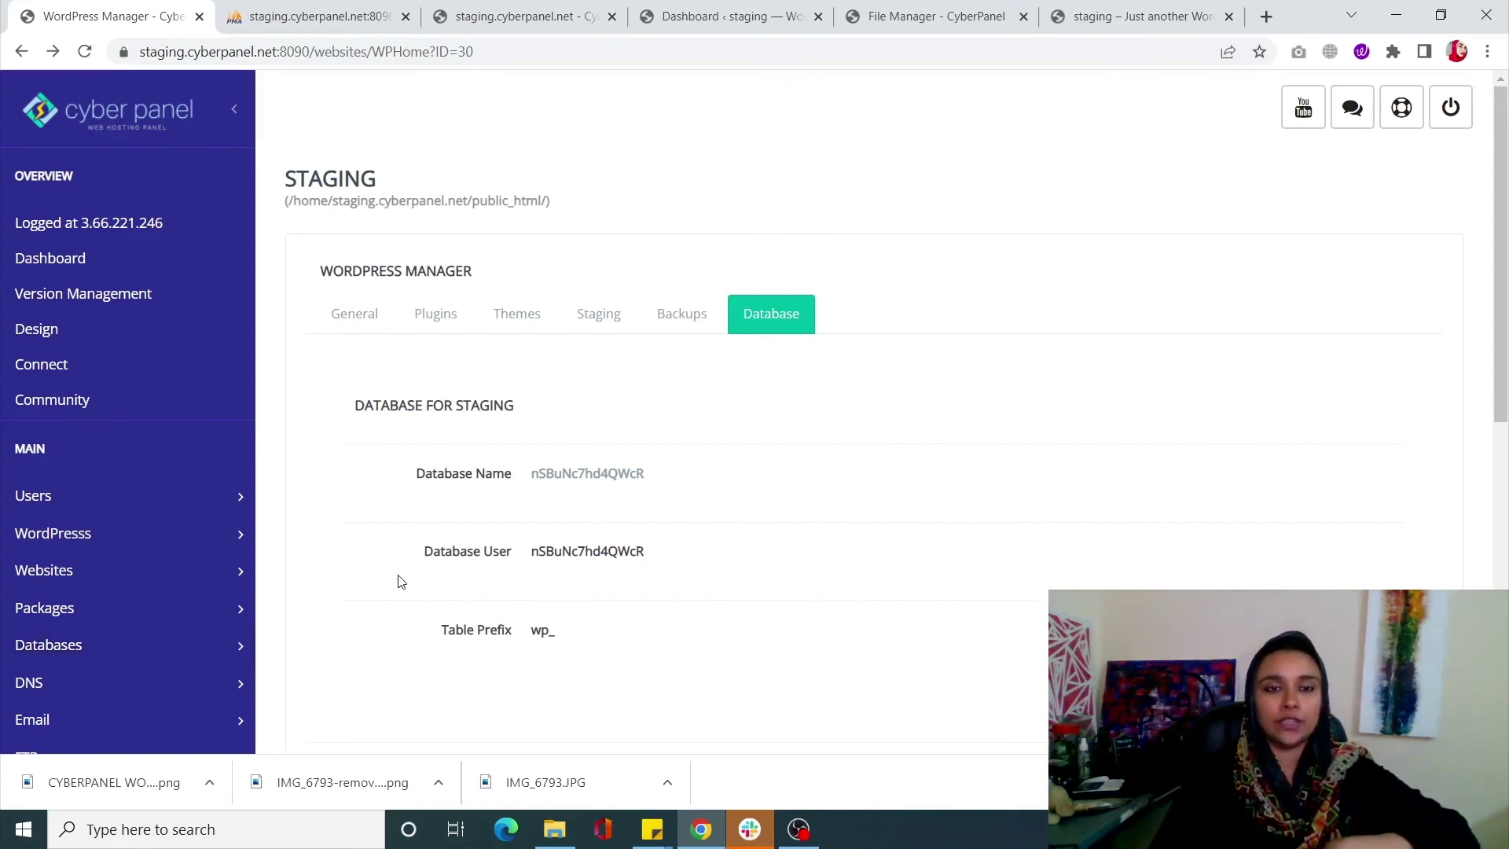
Run DATA INTEGRITY from the Security dialog, confirm checksums verify, and close it
scroll(398, 581, "down", 2)
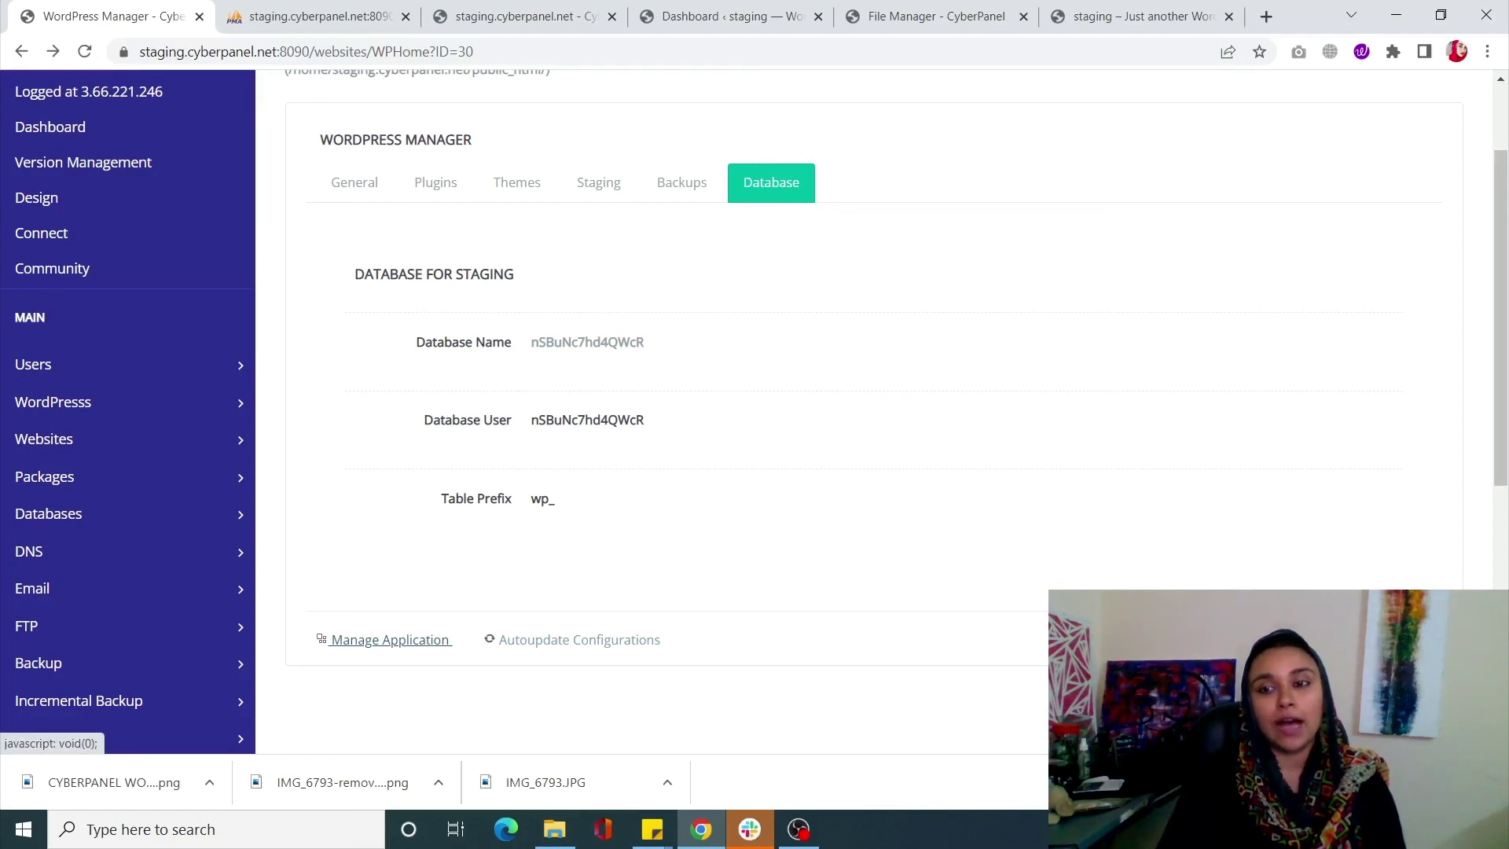
left_click(391, 640)
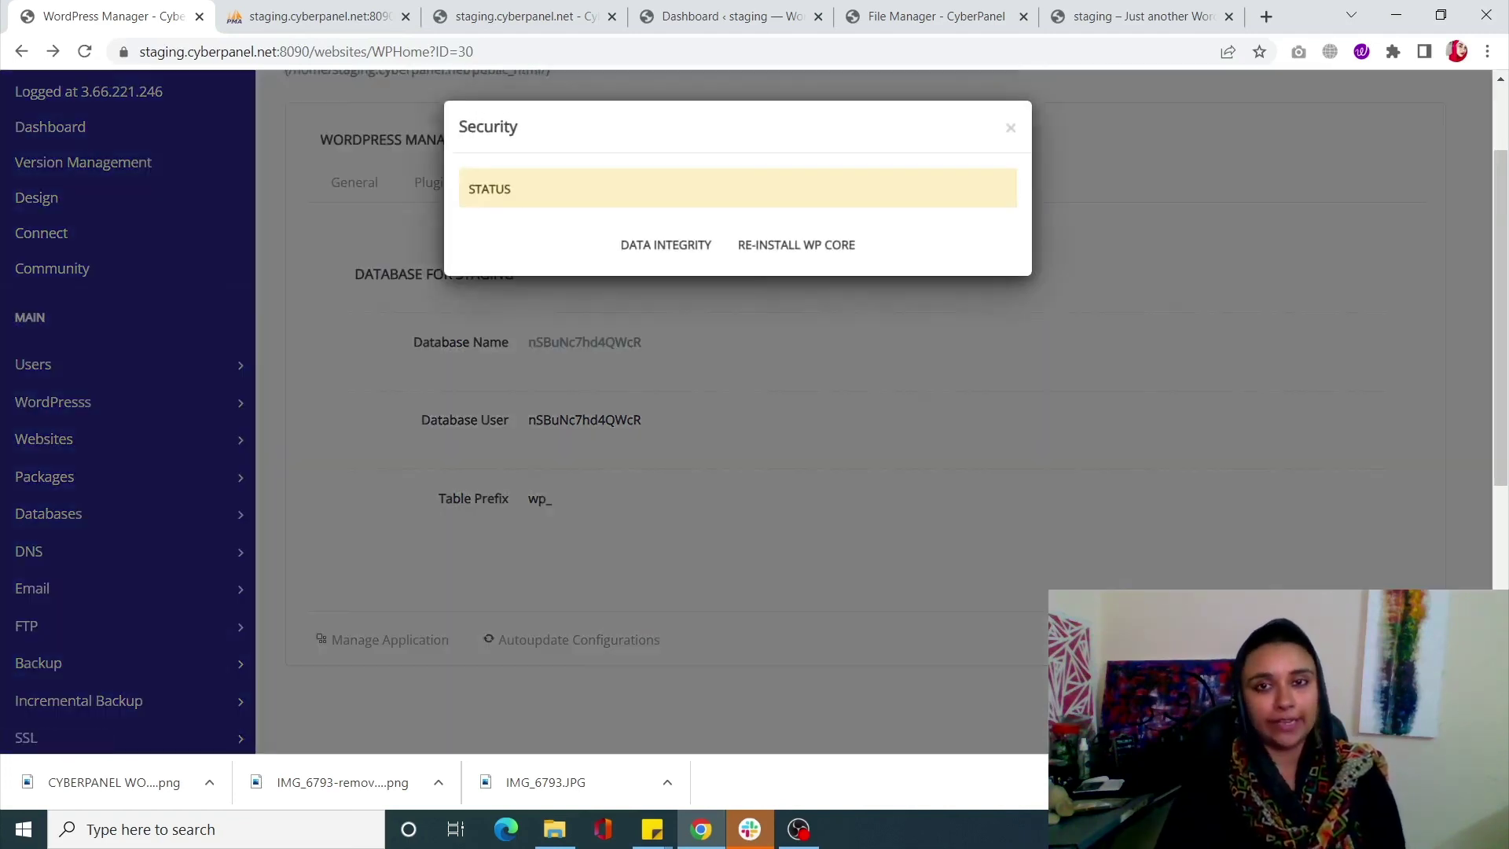
left_click(676, 248)
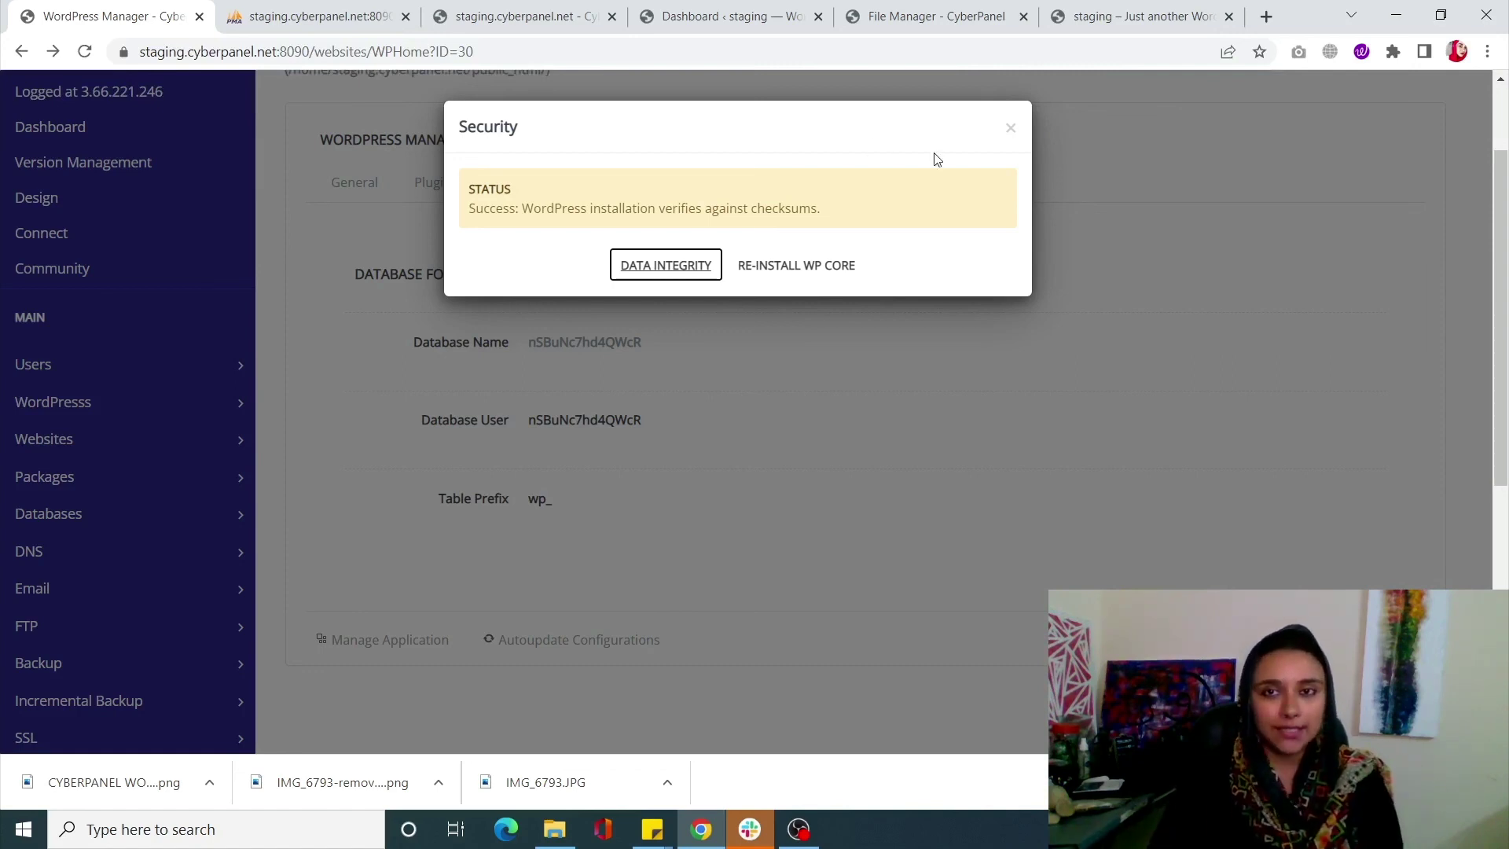
left_click(1013, 130)
Show the General overview with WordPress 6.0, PHP 7.4 and LSCache enabled
scroll(946, 488, "up", 2)
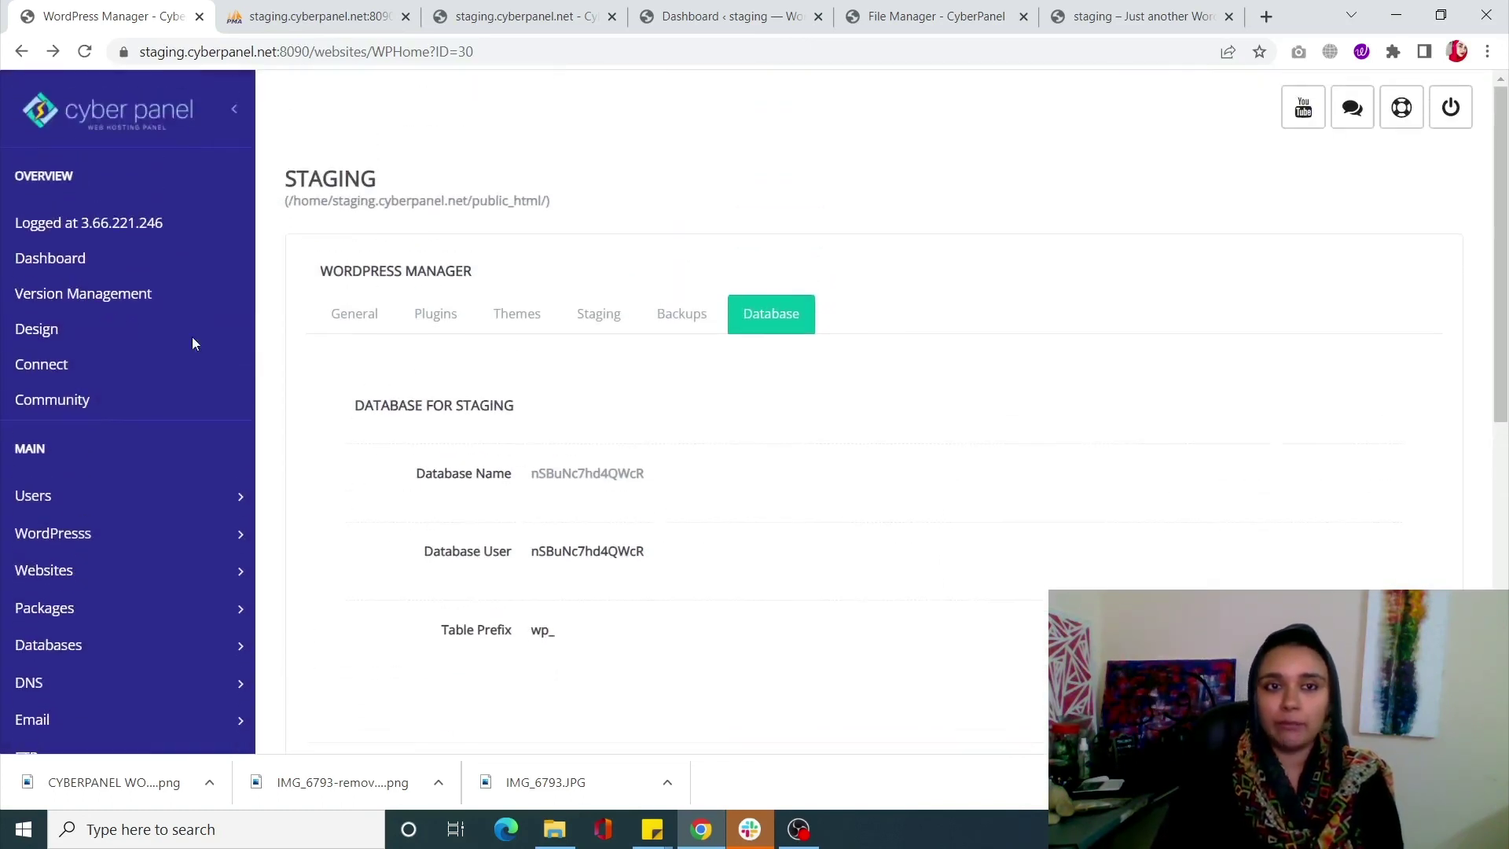
left_click(346, 324)
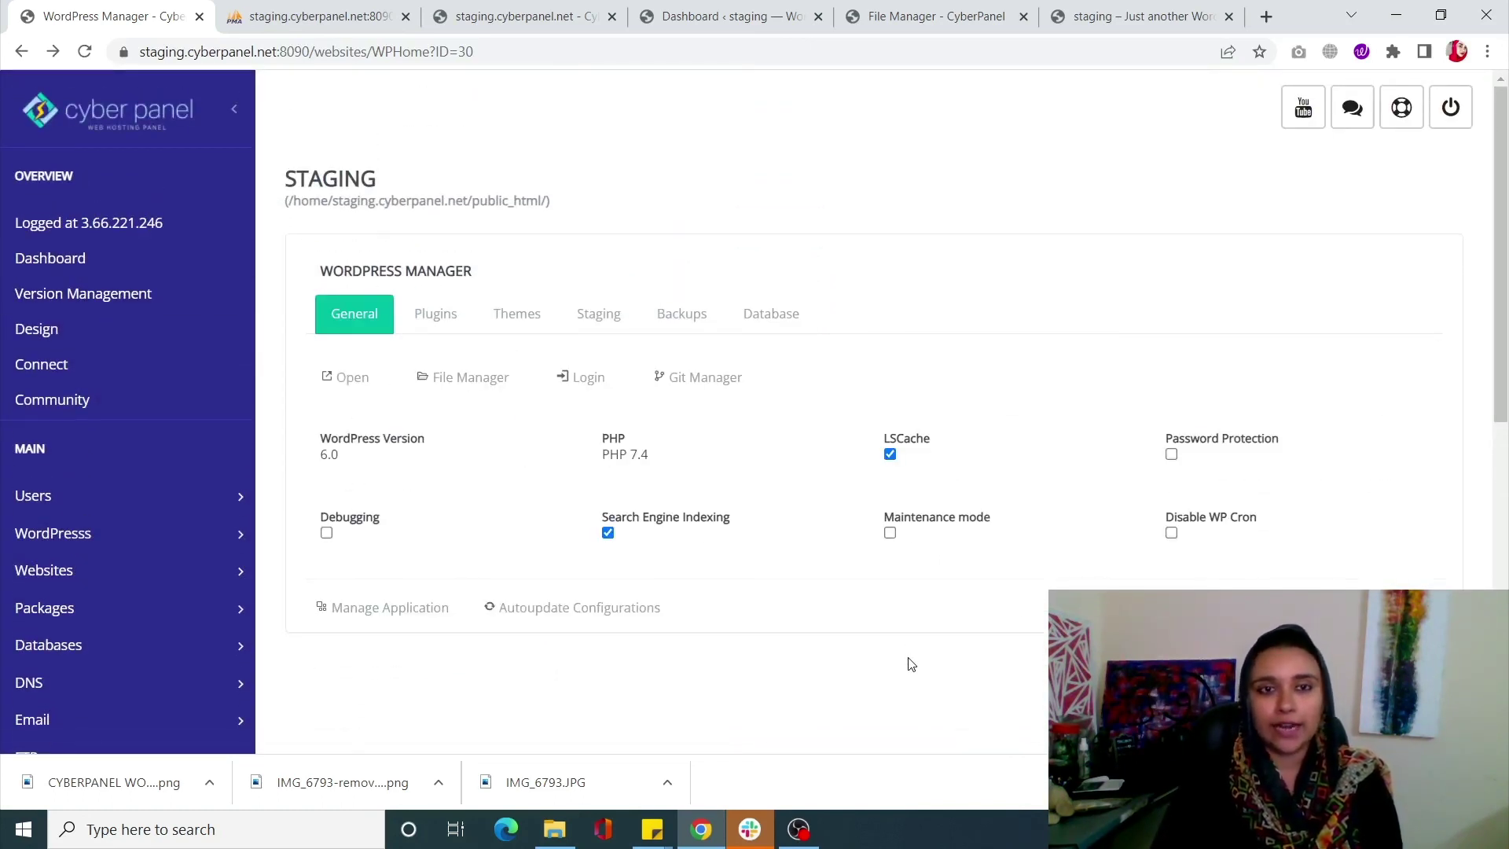
scroll(912, 664, "down", 2)
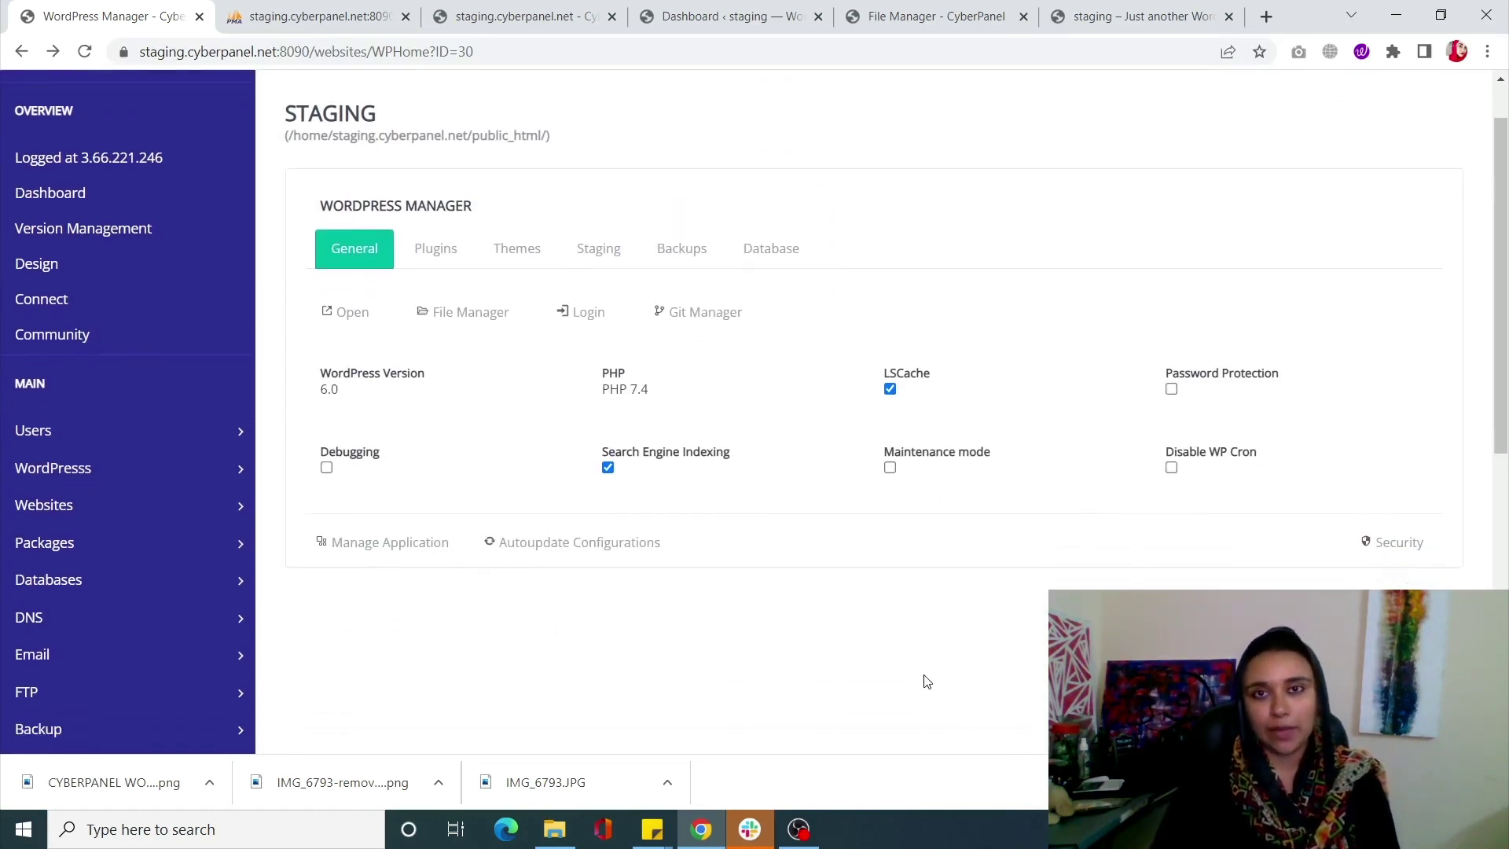